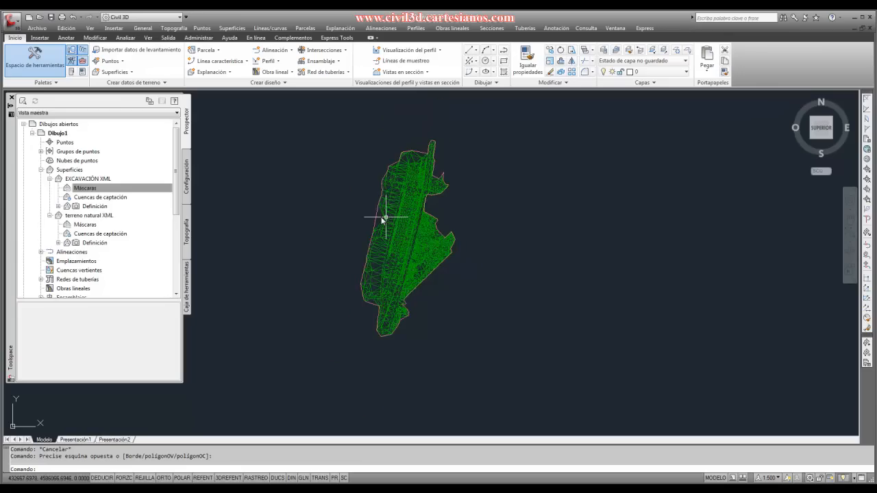
- Set the surface style of EXCAVACIÓN XML to TRIANGULOS 2 in its surface properties
{"action": "scroll", "coordinate": [363, 199], "scroll_direction": "up", "scroll_amount": 1}
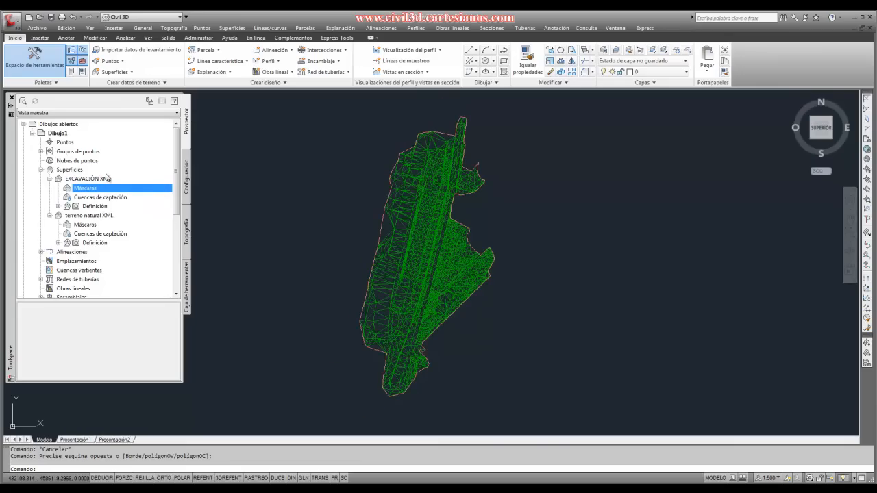
{"action": "left_click", "coordinate": [50, 178]}
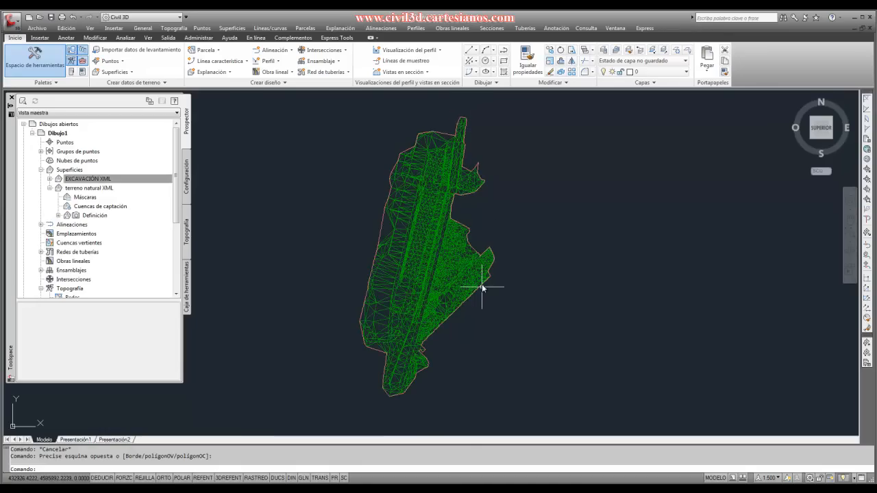
{"action": "scroll", "coordinate": [452, 261], "scroll_direction": "up", "scroll_amount": 4}
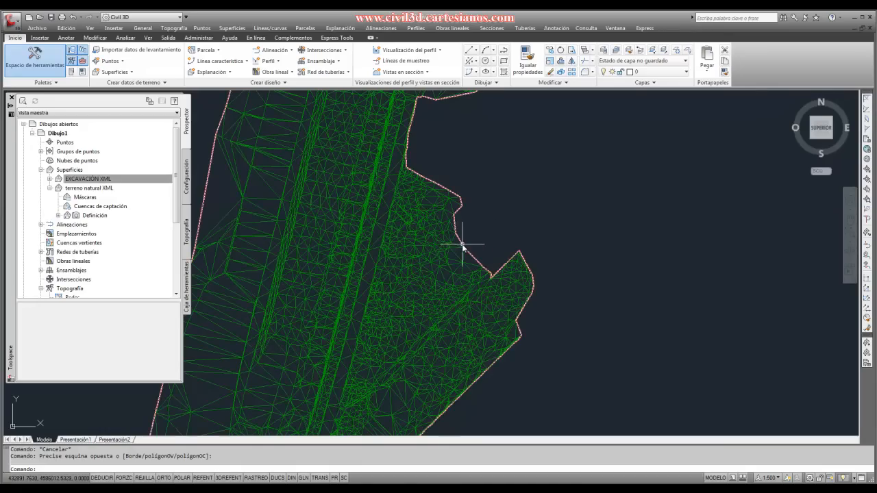
{"action": "scroll", "coordinate": [463, 246], "scroll_direction": "down", "scroll_amount": 4}
{"action": "left_click", "coordinate": [86, 179]}
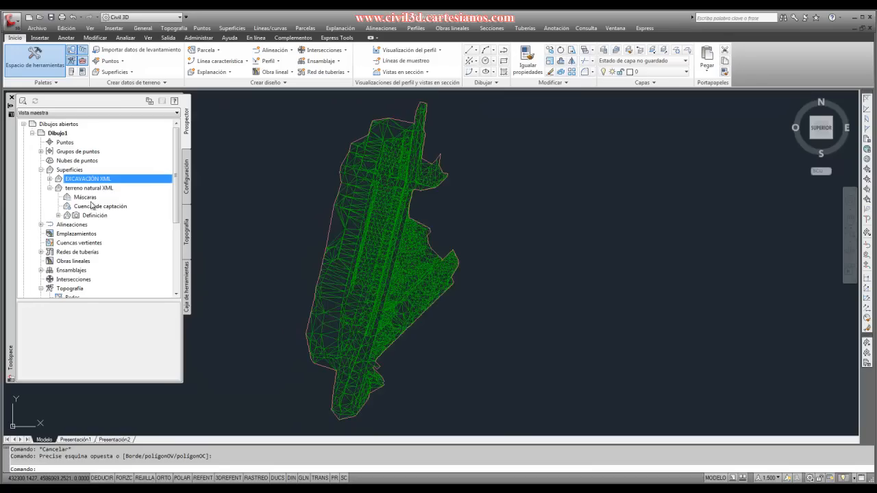
{"action": "right_click", "coordinate": [83, 181]}
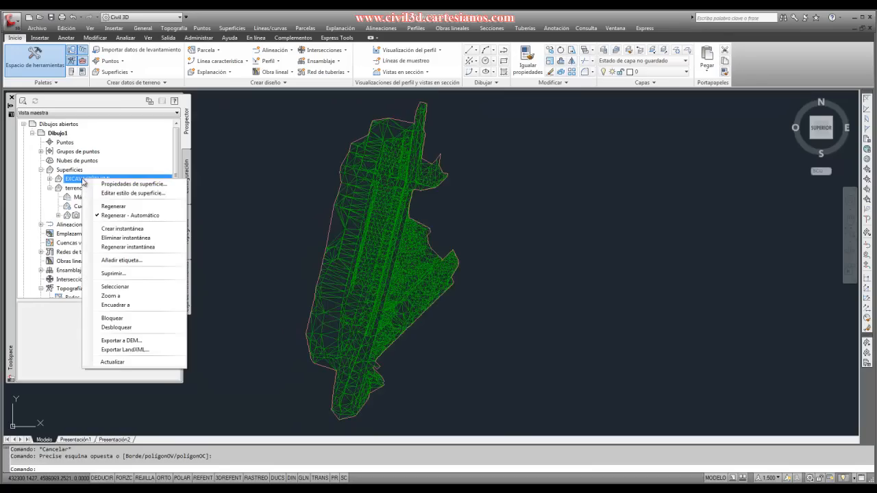
{"action": "left_click", "coordinate": [116, 183]}
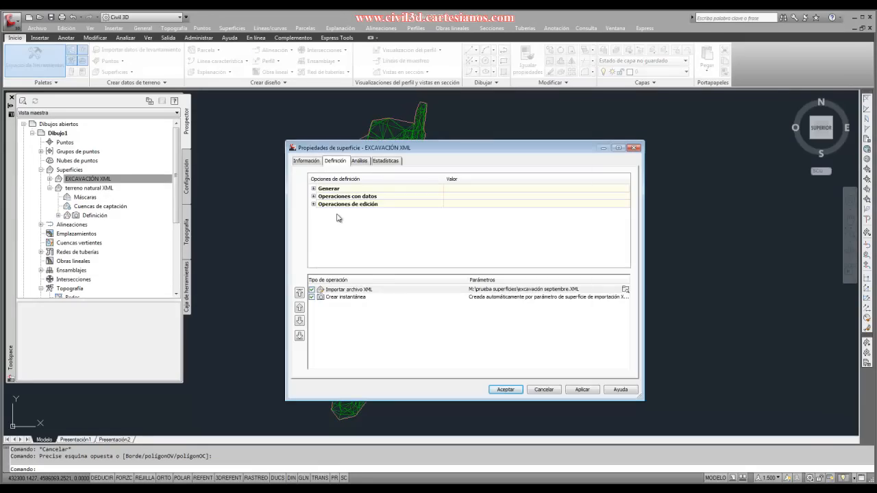
{"action": "left_click", "coordinate": [355, 256]}
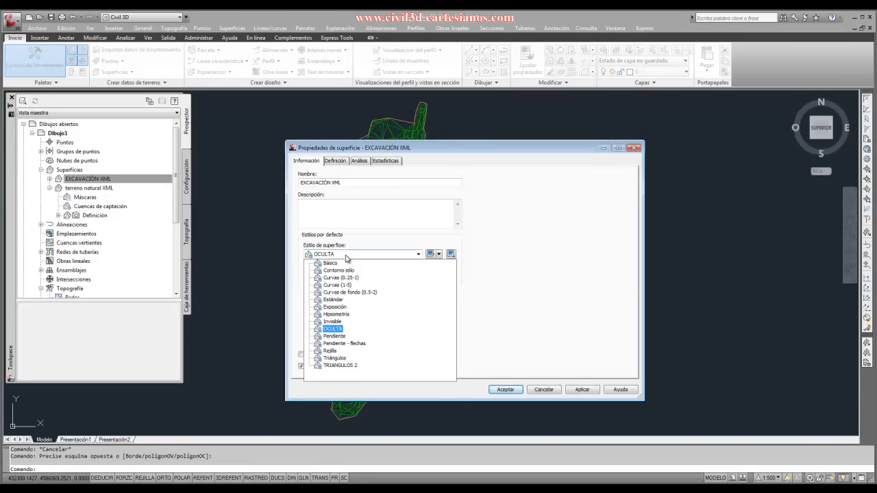
{"action": "left_click", "coordinate": [336, 358]}
{"action": "left_click", "coordinate": [504, 389]}
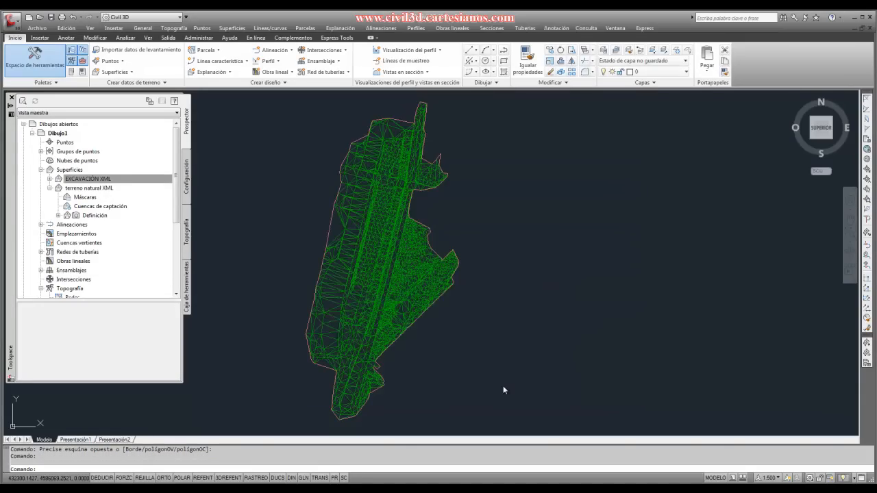
- Examine the extent of the excavation surface's triangulation against the natural terrain surface
{"action": "scroll", "coordinate": [407, 300], "scroll_direction": "up", "scroll_amount": 8}
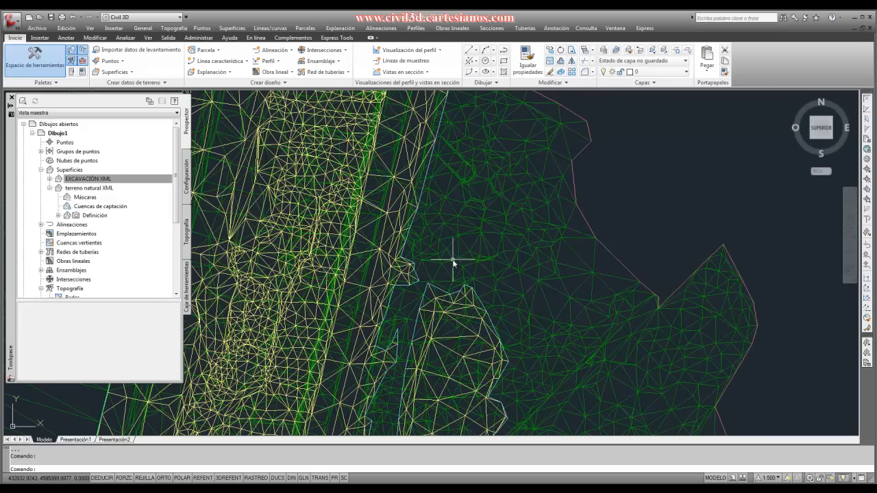
{"action": "scroll", "coordinate": [410, 240], "scroll_direction": "down", "scroll_amount": 5}
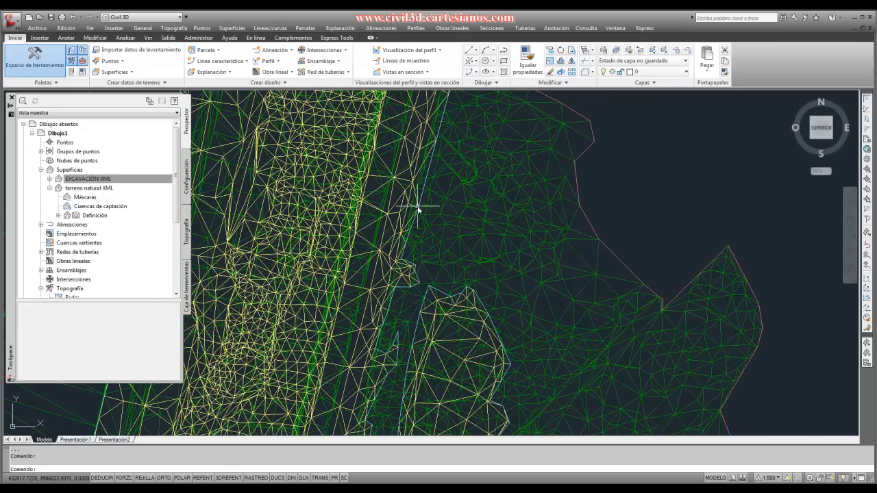
{"action": "scroll", "coordinate": [412, 248], "scroll_direction": "down", "scroll_amount": 3}
{"action": "scroll", "coordinate": [397, 261], "scroll_direction": "down", "scroll_amount": 2}
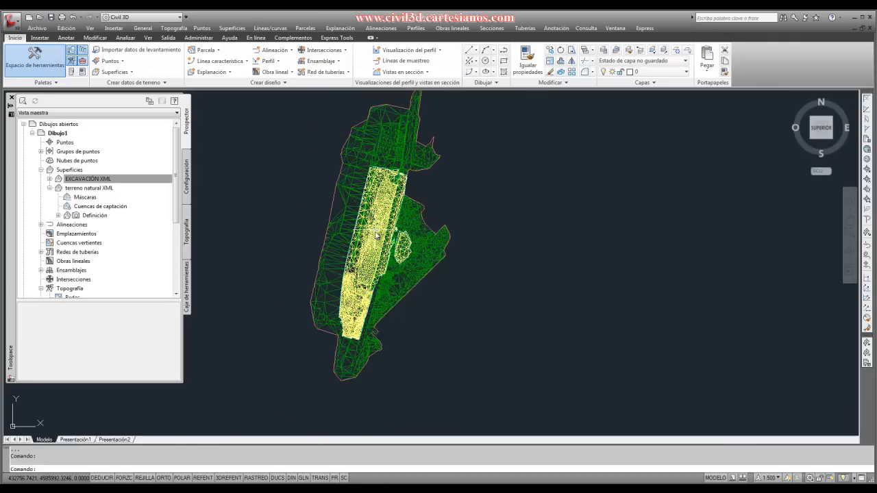
{"action": "scroll", "coordinate": [378, 273], "scroll_direction": "up", "scroll_amount": 2}
{"action": "scroll", "coordinate": [379, 273], "scroll_direction": "down", "scroll_amount": 3}
{"action": "scroll", "coordinate": [379, 273], "scroll_direction": "up", "scroll_amount": 2}
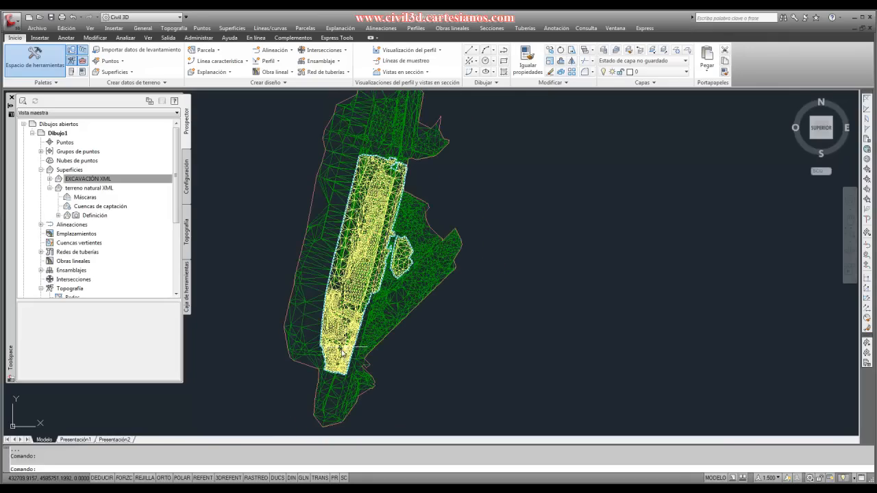
{"action": "scroll", "coordinate": [315, 253], "scroll_direction": "down", "scroll_amount": 3}
{"action": "scroll", "coordinate": [334, 197], "scroll_direction": "up", "scroll_amount": 2}
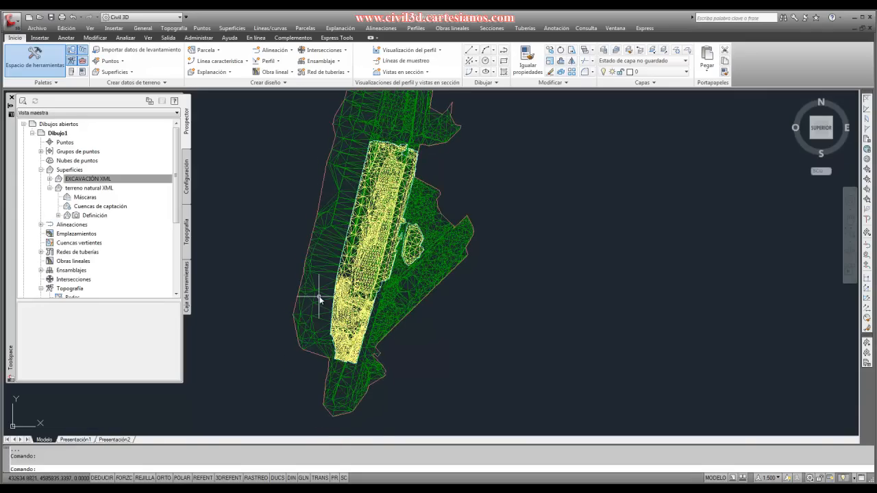
{"action": "scroll", "coordinate": [304, 297], "scroll_direction": "up", "scroll_amount": 2}
- Set the surface style of EXCAVACIÓN XML to OCULTA in its surface properties
{"action": "left_click", "coordinate": [87, 189]}
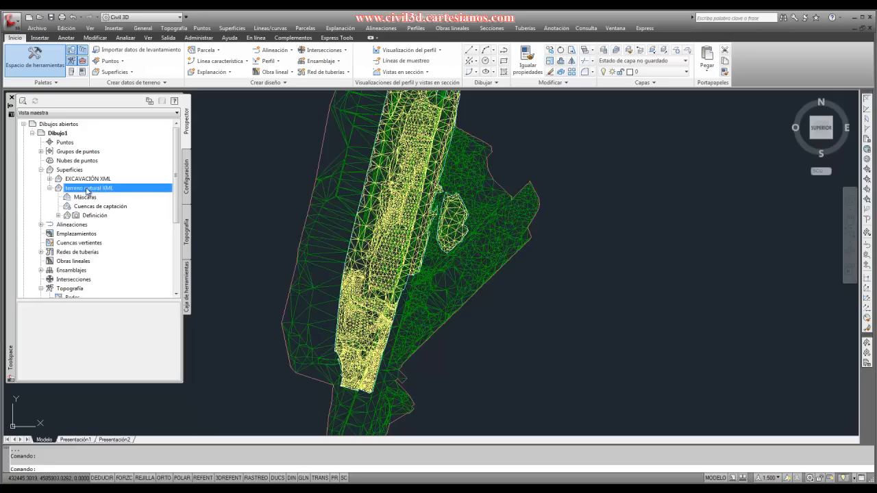
{"action": "right_click", "coordinate": [102, 179]}
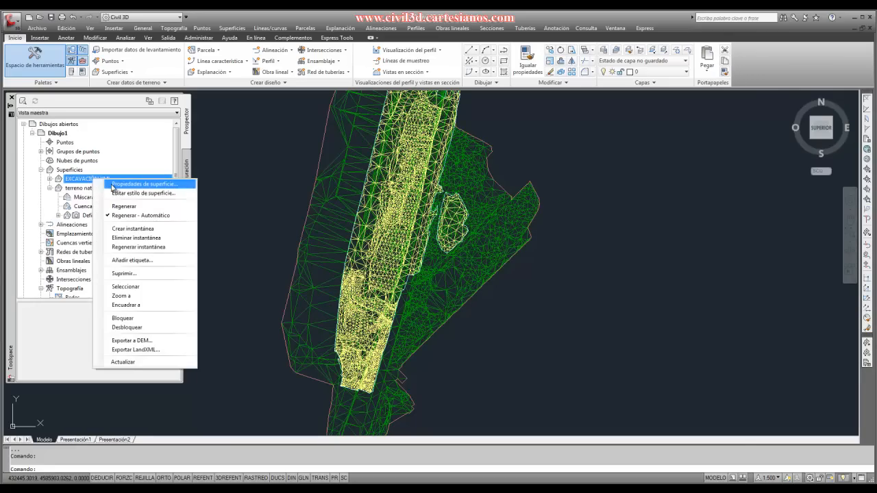
{"action": "left_click", "coordinate": [122, 184]}
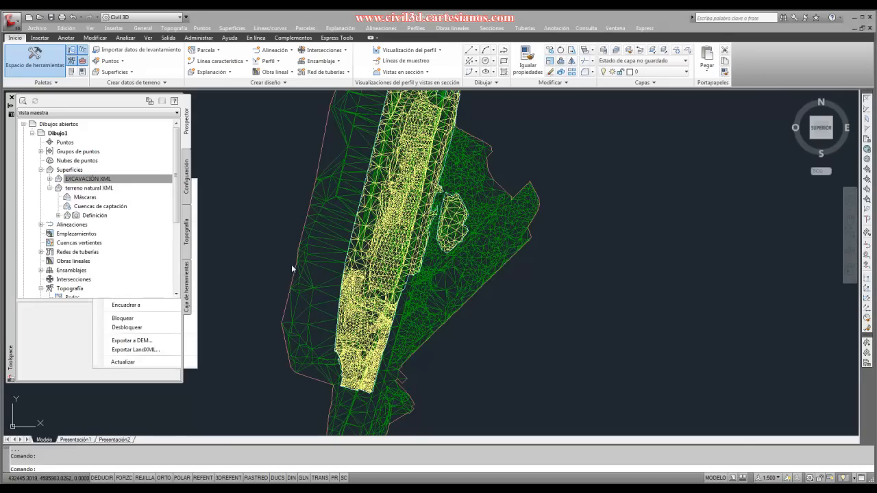
{"action": "left_click", "coordinate": [358, 255]}
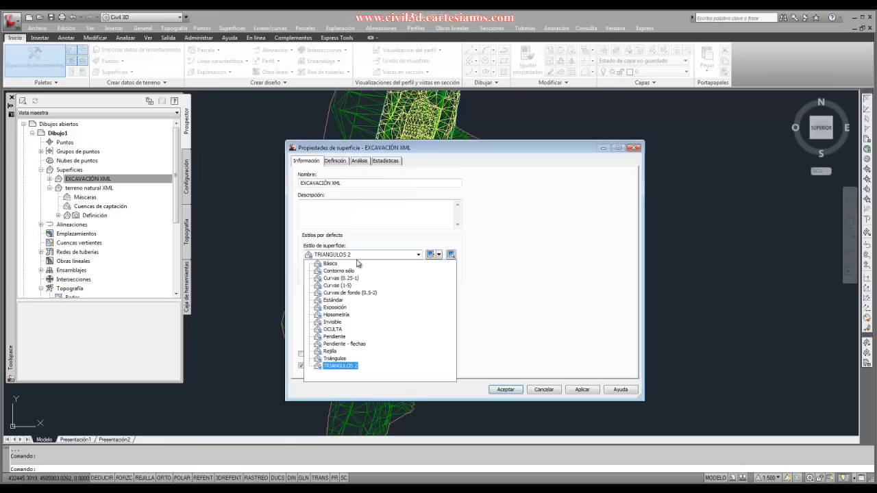
{"action": "left_click", "coordinate": [333, 329]}
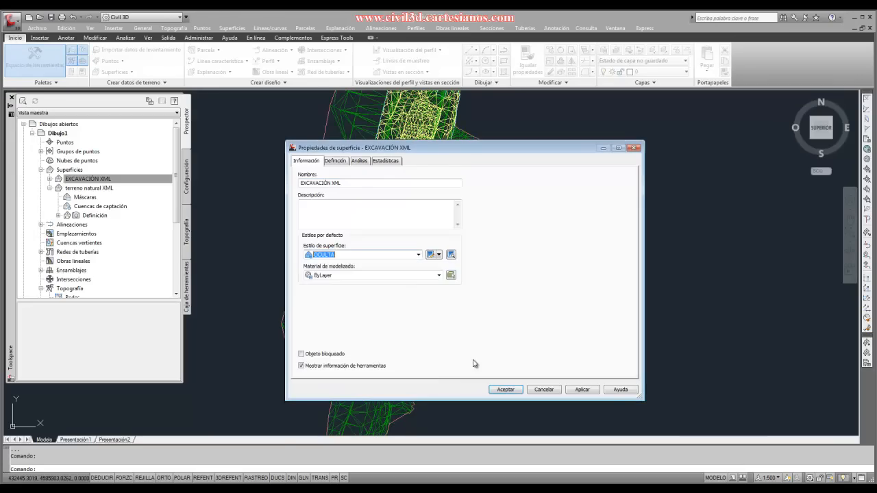
{"action": "left_click", "coordinate": [504, 390]}
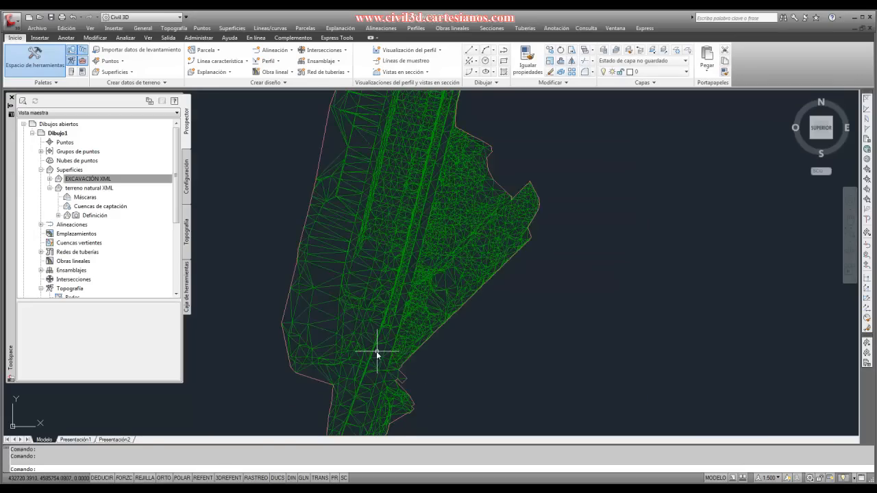
{"action": "scroll", "coordinate": [383, 345], "scroll_direction": "down", "scroll_amount": 2}
{"action": "scroll", "coordinate": [345, 348], "scroll_direction": "up", "scroll_amount": 2}
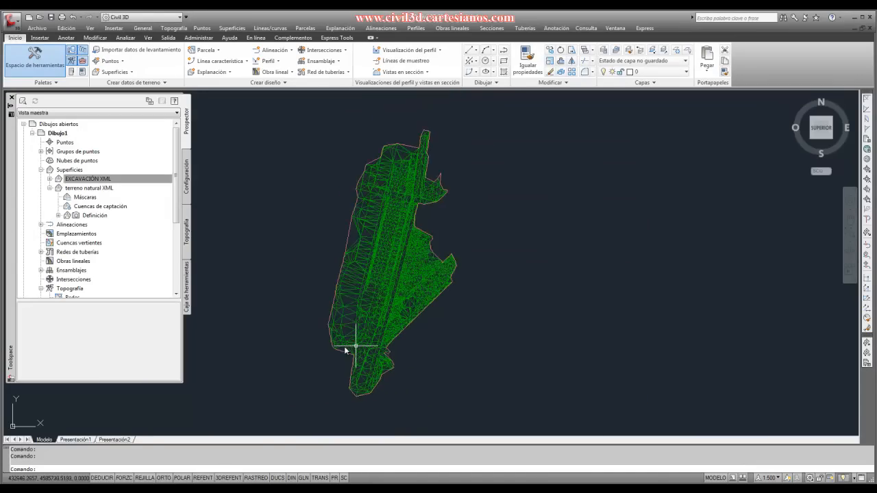
{"action": "scroll", "coordinate": [345, 243], "scroll_direction": "up", "scroll_amount": 2}
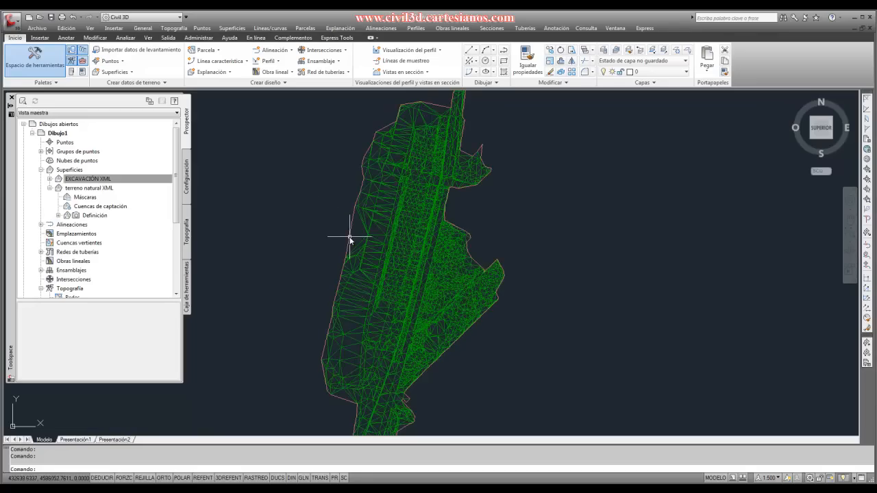
{"action": "left_click", "coordinate": [79, 179]}
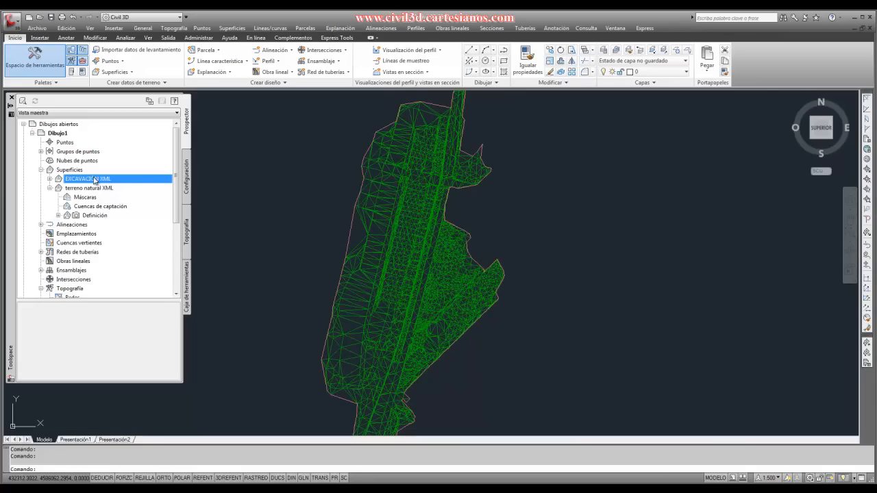
{"action": "scroll", "coordinate": [313, 239], "scroll_direction": "down", "scroll_amount": 2}
{"action": "scroll", "coordinate": [343, 313], "scroll_direction": "up", "scroll_amount": 3}
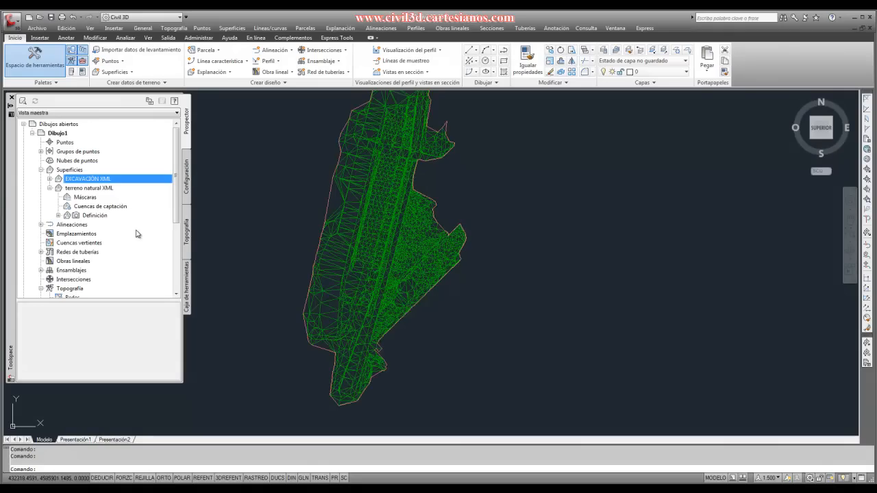
- Create a new TIN surface with the default name, the Triángulos style and the C-SUPE layer
{"action": "left_click", "coordinate": [61, 170]}
{"action": "right_click", "coordinate": [84, 172]}
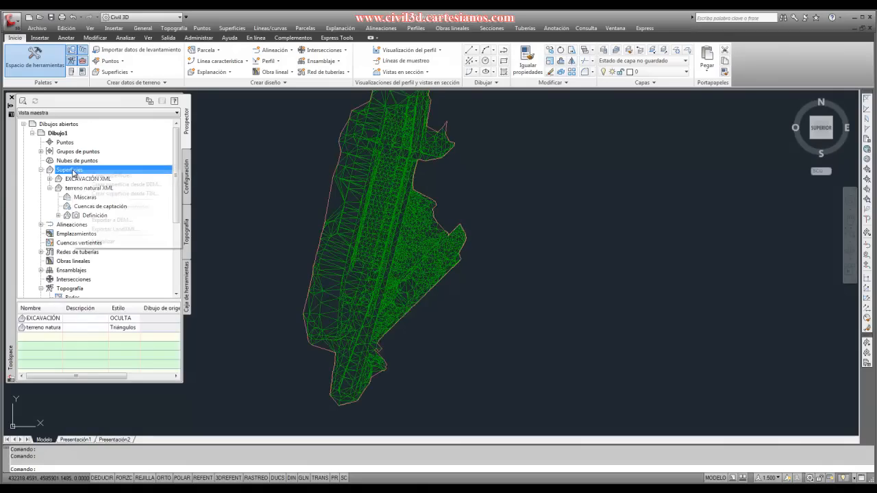
{"action": "left_click", "coordinate": [41, 171]}
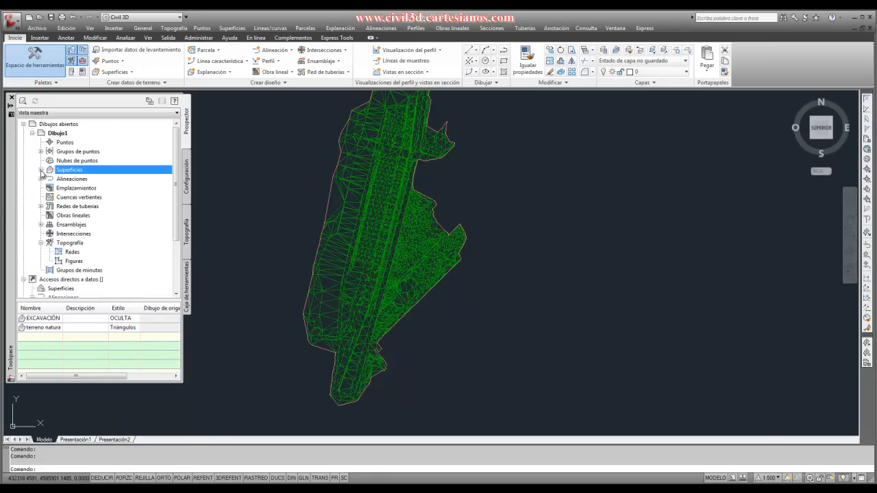
{"action": "left_click", "coordinate": [41, 171]}
{"action": "right_click", "coordinate": [57, 171]}
{"action": "left_click", "coordinate": [86, 172]}
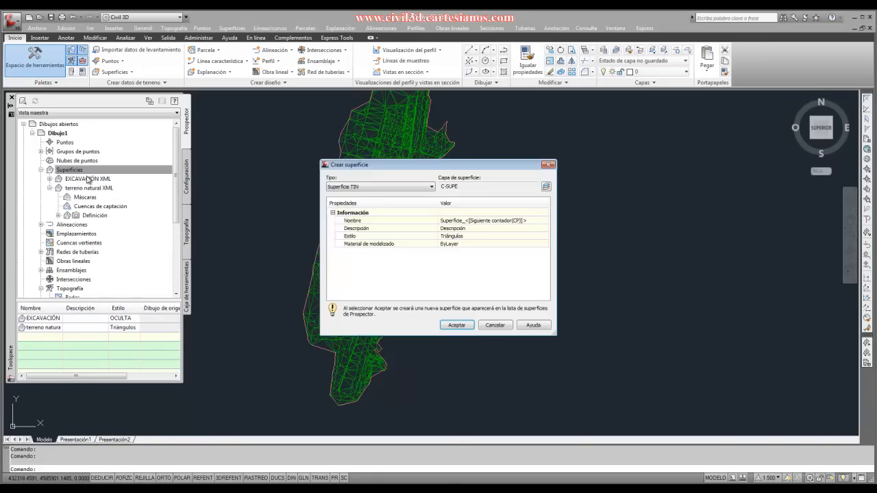
{"action": "left_click", "coordinate": [456, 325]}
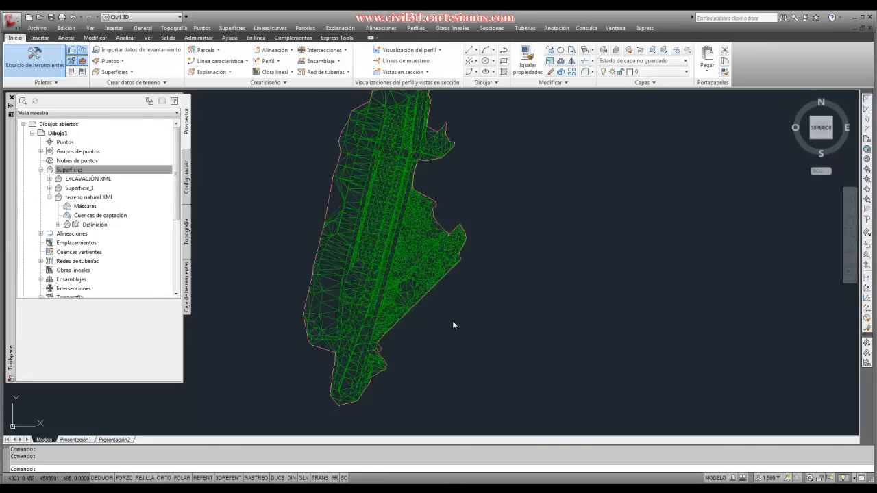
- Inspect the new surface's components and the definition items of the terreno natural XML surface
{"action": "left_click", "coordinate": [50, 188]}
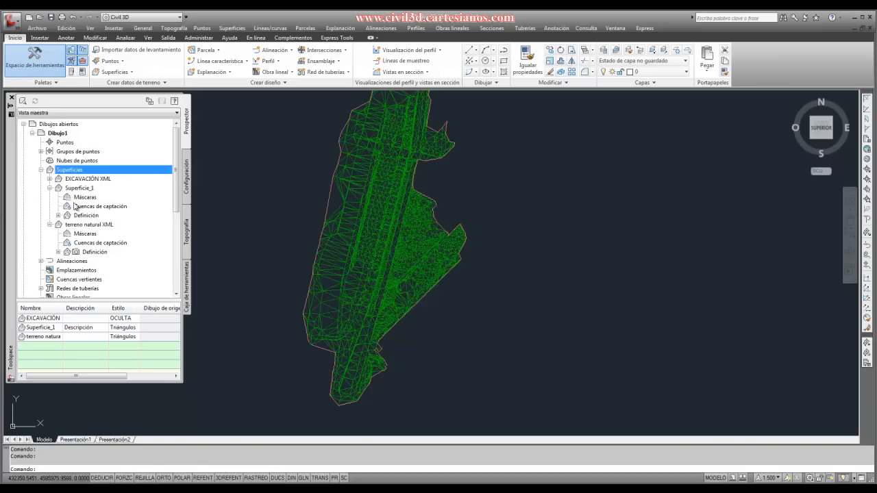
{"action": "left_click", "coordinate": [59, 251]}
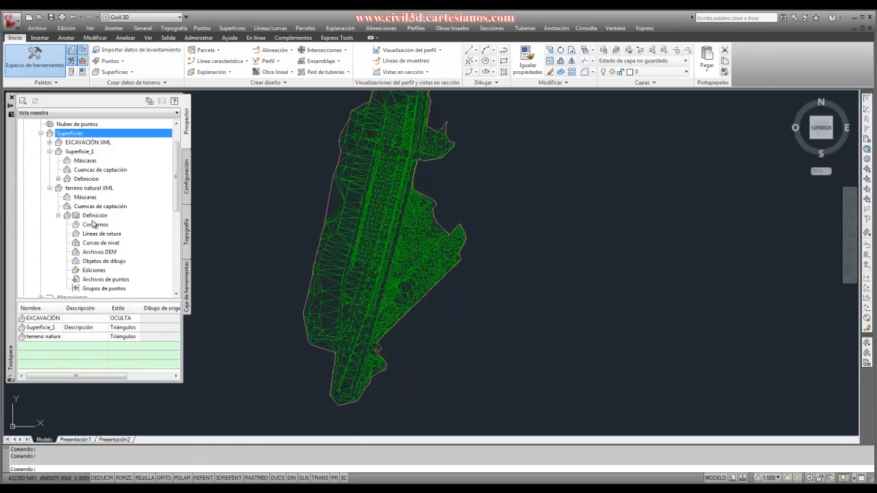
{"action": "scroll", "coordinate": [105, 277], "scroll_direction": "down", "scroll_amount": 1}
{"action": "scroll", "coordinate": [107, 276], "scroll_direction": "up", "scroll_amount": 1}
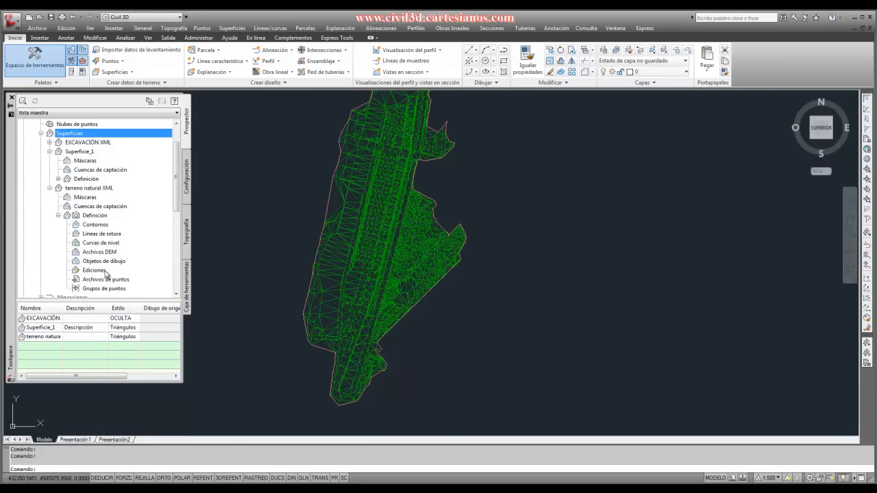
{"action": "left_click", "coordinate": [59, 215]}
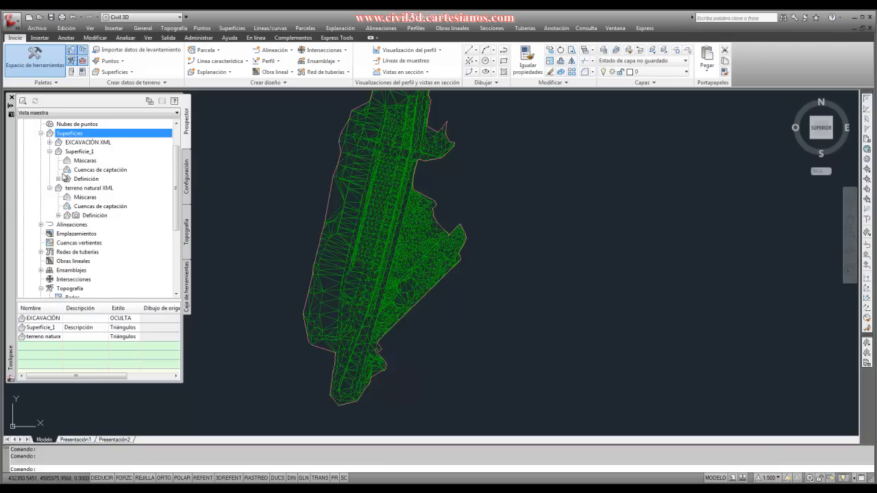
{"action": "scroll", "coordinate": [116, 255], "scroll_direction": "up", "scroll_amount": 1}
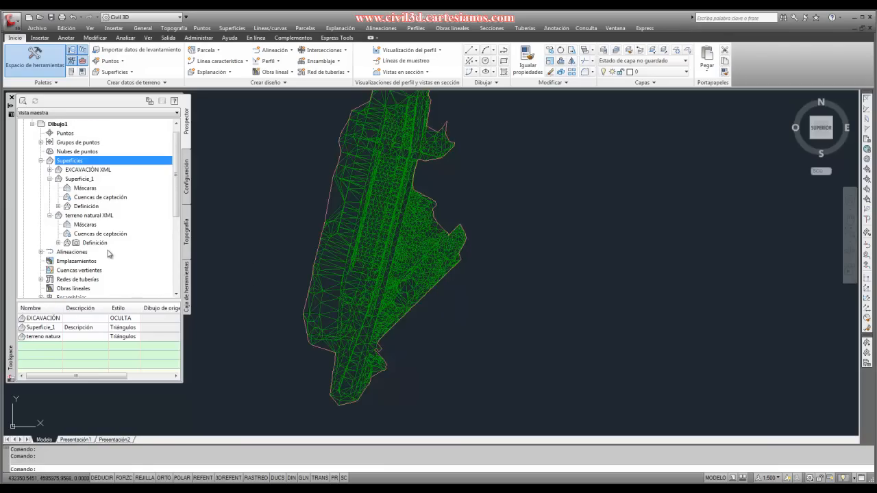
- Delete the surface Superficie_1 from the drawing and confirm its removal
{"action": "left_click", "coordinate": [80, 180]}
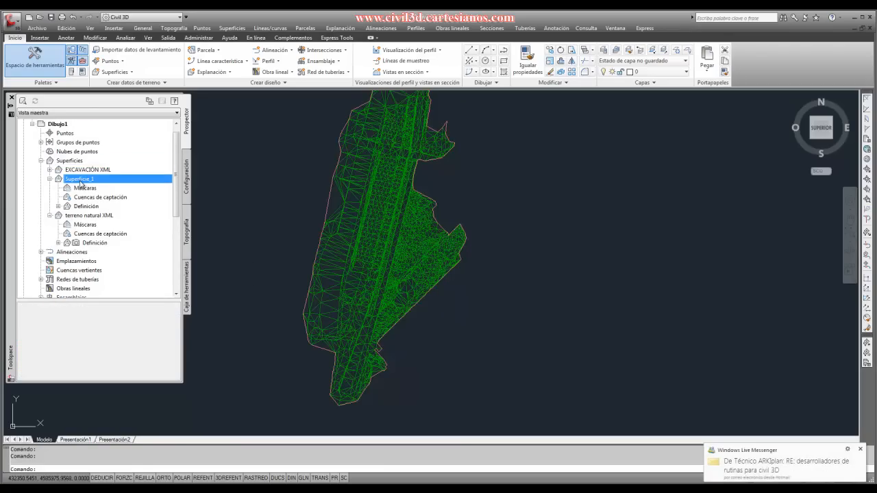
{"action": "right_click", "coordinate": [82, 182]}
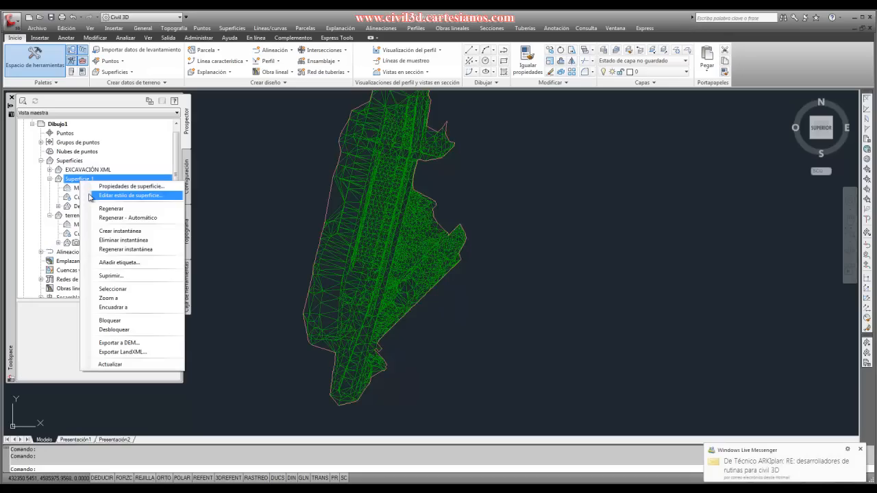
{"action": "left_click", "coordinate": [110, 276]}
{"action": "left_click", "coordinate": [446, 272]}
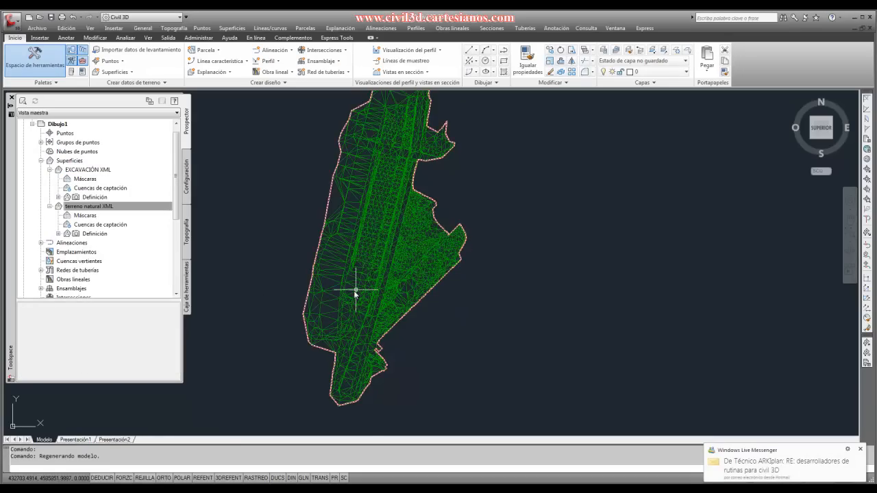
{"action": "scroll", "coordinate": [349, 294], "scroll_direction": "down", "scroll_amount": 2}
{"action": "scroll", "coordinate": [349, 278], "scroll_direction": "up", "scroll_amount": 3}
{"action": "scroll", "coordinate": [343, 245], "scroll_direction": "down", "scroll_amount": 4}
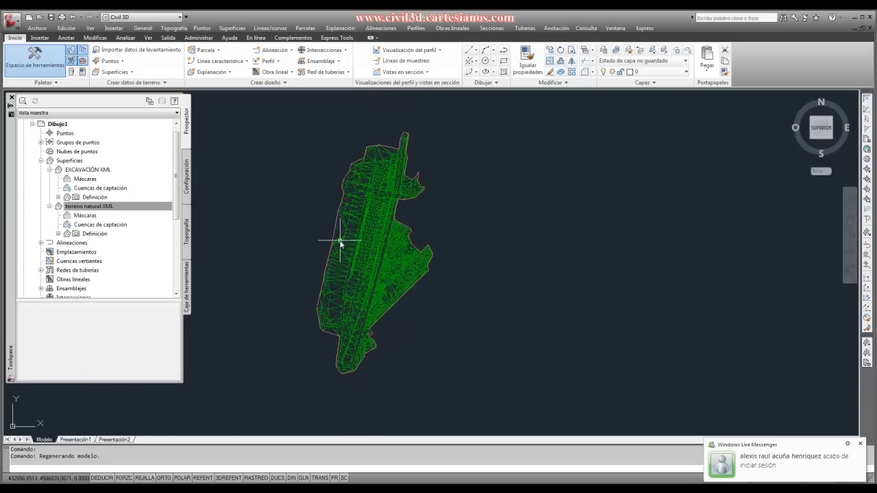
- Examine the triangulation and outer edge of the terreno natural XML surface at different scales
{"action": "scroll", "coordinate": [341, 243], "scroll_direction": "up", "scroll_amount": 1}
{"action": "mouse_move", "coordinate": [343, 253]}
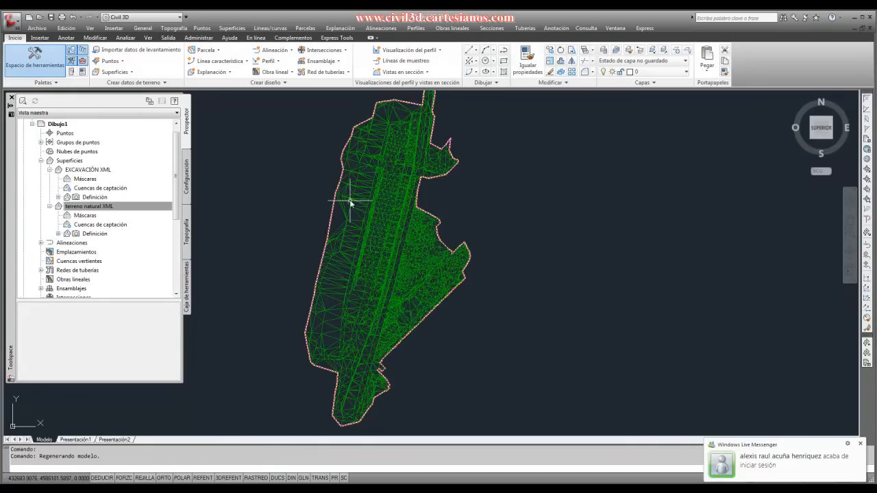
{"action": "scroll", "coordinate": [361, 301], "scroll_direction": "down", "scroll_amount": 1}
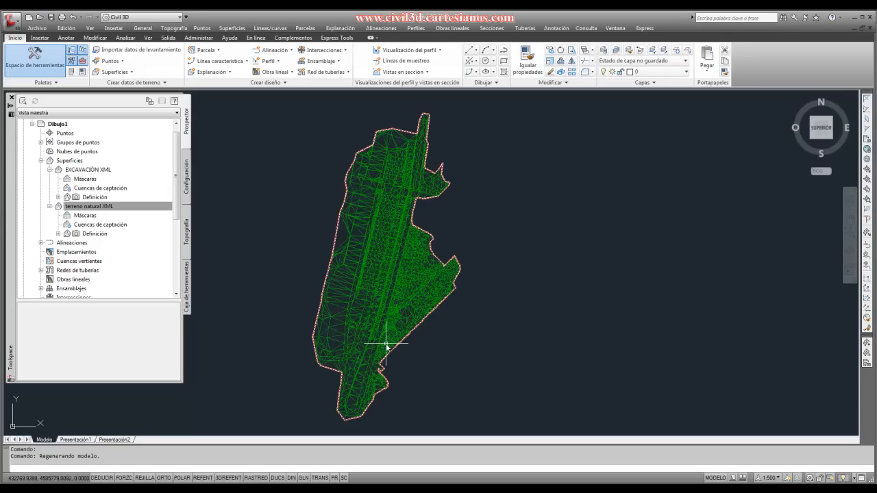
{"action": "scroll", "coordinate": [345, 239], "scroll_direction": "up", "scroll_amount": 4}
{"action": "scroll", "coordinate": [341, 260], "scroll_direction": "down", "scroll_amount": 3}
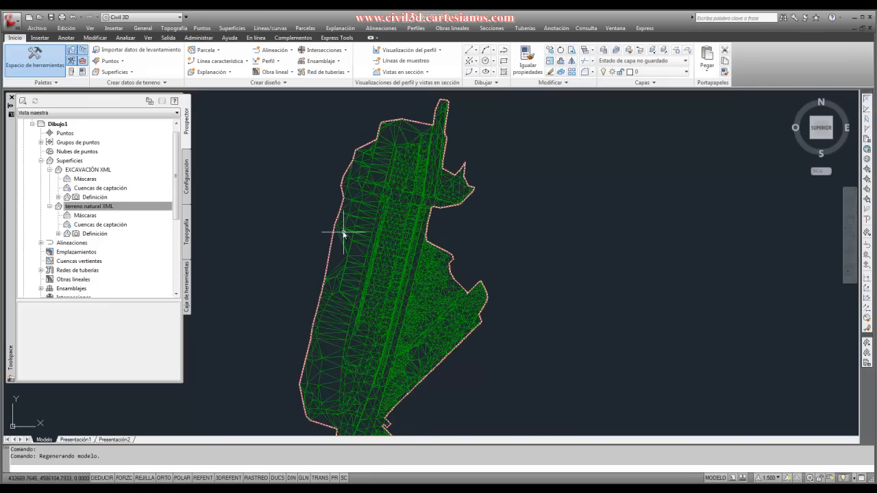
{"action": "scroll", "coordinate": [376, 255], "scroll_direction": "down", "scroll_amount": 2}
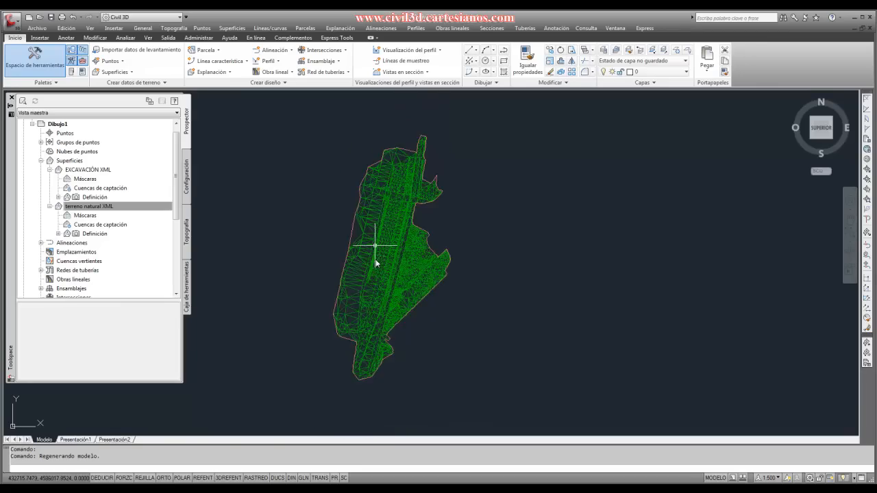
{"action": "scroll", "coordinate": [377, 274], "scroll_direction": "up", "scroll_amount": 2}
{"action": "scroll", "coordinate": [376, 276], "scroll_direction": "down", "scroll_amount": 1}
{"action": "scroll", "coordinate": [370, 257], "scroll_direction": "up", "scroll_amount": 1}
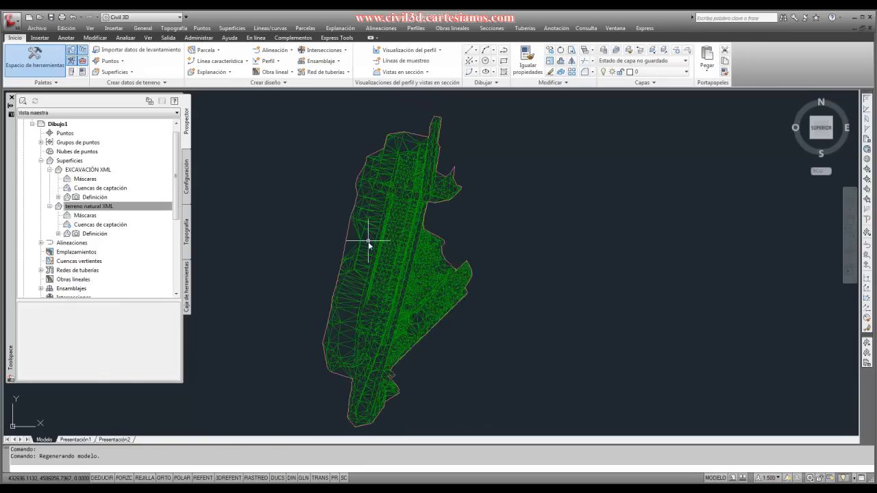
- Review the general definition options in the surface properties of terreno natural XML
{"action": "right_click", "coordinate": [80, 209]}
{"action": "left_click", "coordinate": [107, 213]}
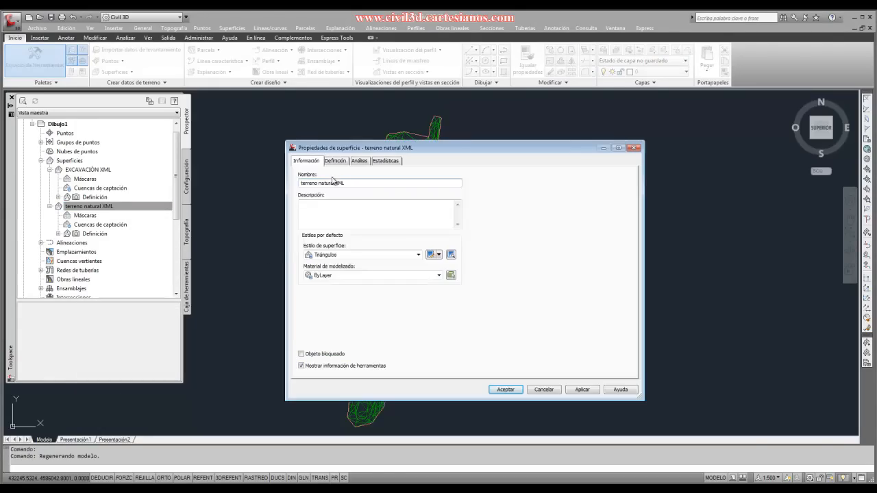
{"action": "left_click", "coordinate": [336, 161]}
{"action": "left_click", "coordinate": [313, 188]}
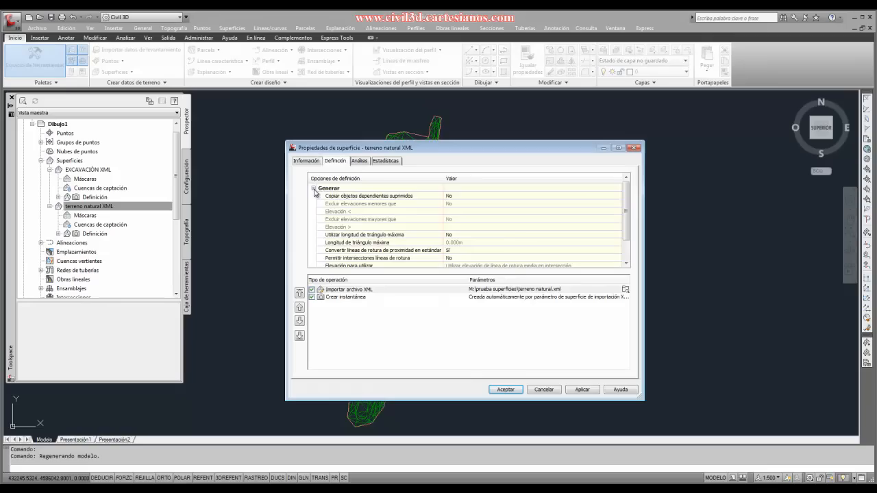
{"action": "scroll", "coordinate": [394, 248], "scroll_direction": "down", "scroll_amount": 1}
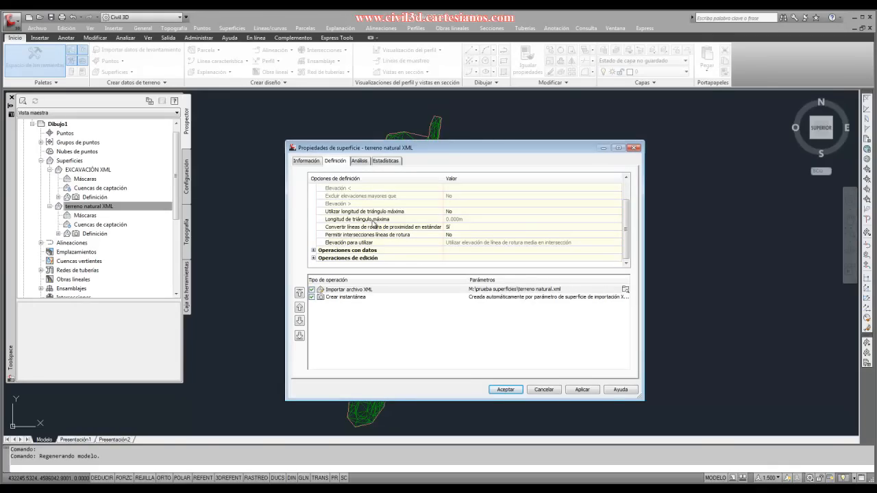
- Try setting Utilizar longitud de triángulo máxima to Sí for terreno natural XML, and cancel the property changes
{"action": "left_click", "coordinate": [471, 219]}
{"action": "left_click", "coordinate": [463, 211]}
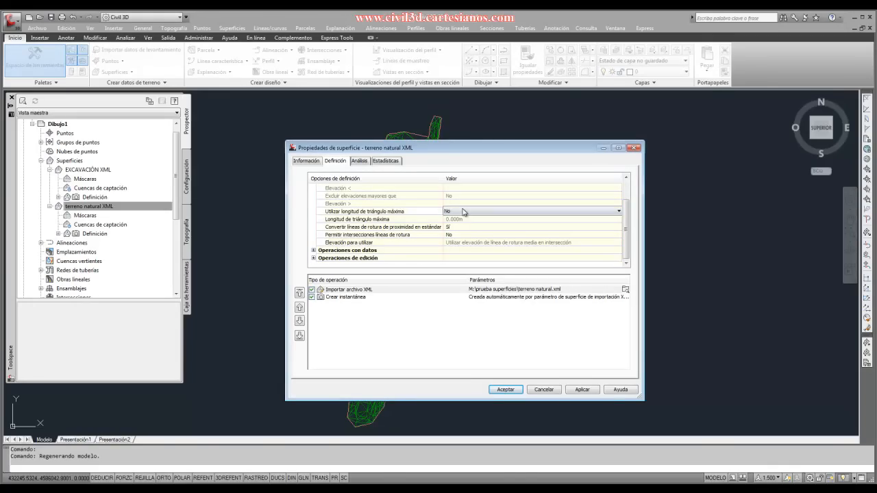
{"action": "left_click", "coordinate": [463, 212]}
{"action": "left_click", "coordinate": [459, 227]}
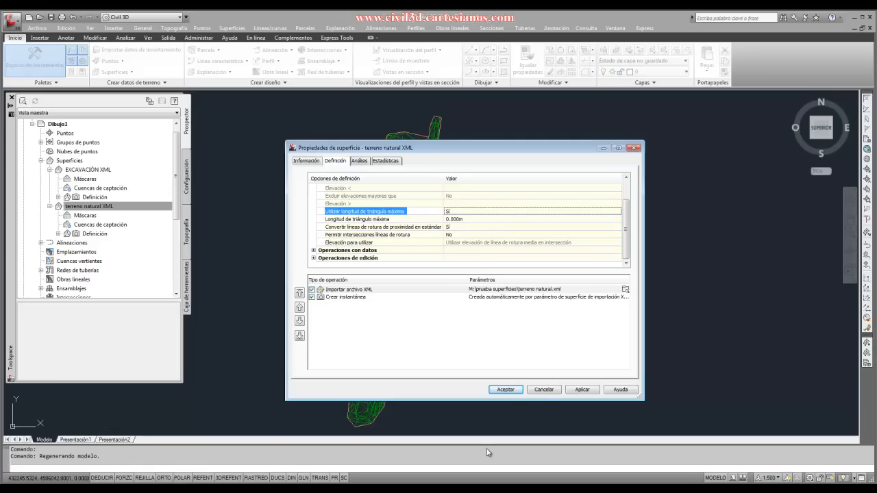
{"action": "left_click", "coordinate": [542, 390]}
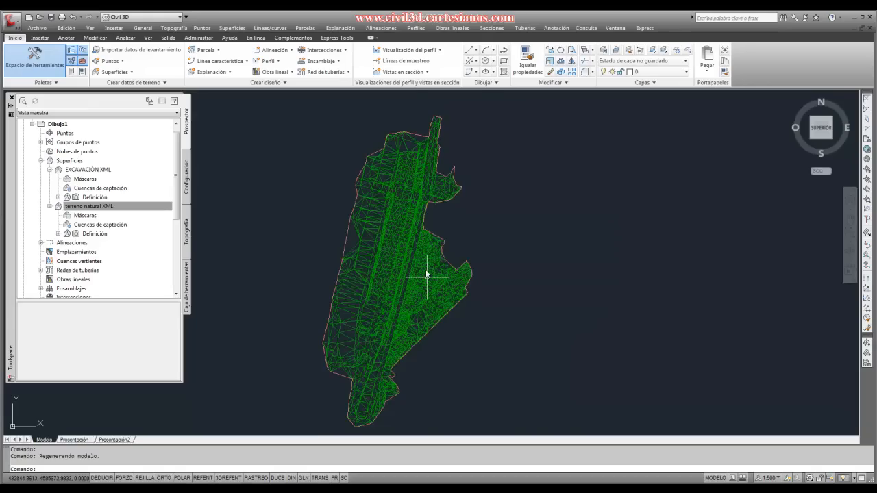
- Inspect the long triangles along the western edge of the terreno natural XML surface
{"action": "scroll", "coordinate": [398, 219], "scroll_direction": "up", "scroll_amount": 5}
{"action": "scroll", "coordinate": [386, 187], "scroll_direction": "down", "scroll_amount": 3}
{"action": "scroll", "coordinate": [336, 264], "scroll_direction": "up", "scroll_amount": 4}
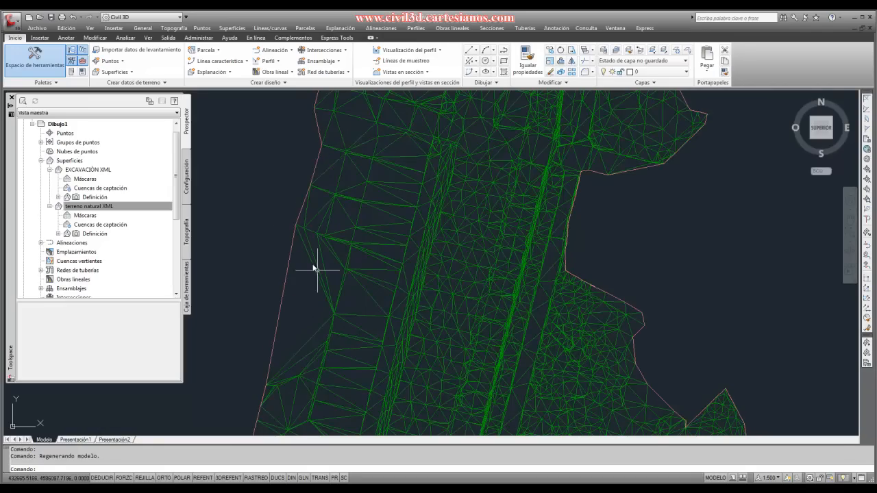
{"action": "scroll", "coordinate": [350, 255], "scroll_direction": "down", "scroll_amount": 8}
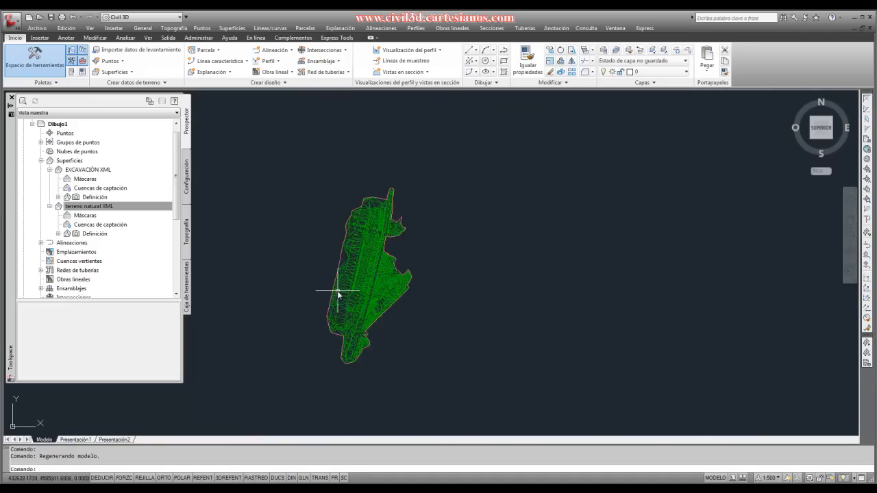
{"action": "scroll", "coordinate": [338, 292], "scroll_direction": "up", "scroll_amount": 3}
{"action": "scroll", "coordinate": [337, 292], "scroll_direction": "down", "scroll_amount": 2}
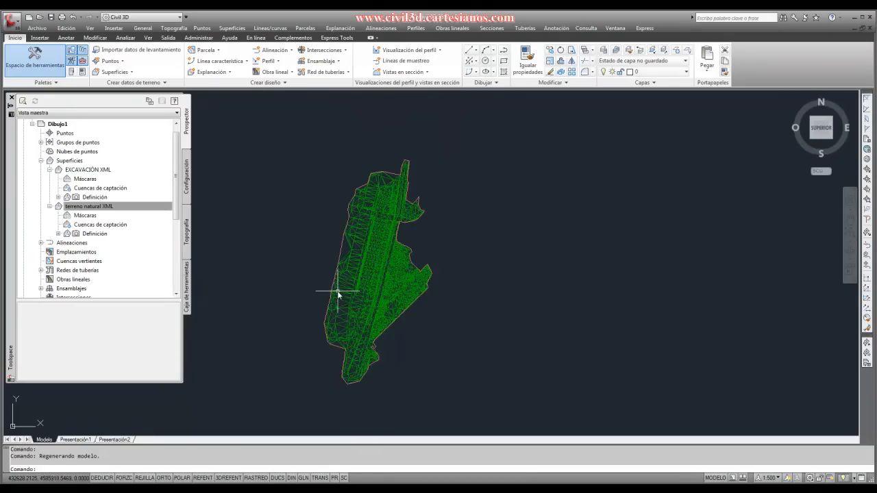
{"action": "scroll", "coordinate": [351, 284], "scroll_direction": "up", "scroll_amount": 2}
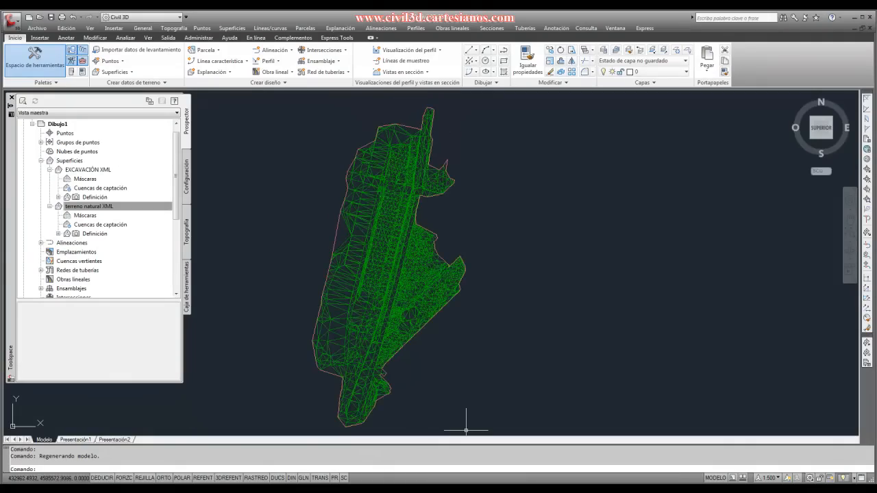
{"action": "scroll", "coordinate": [346, 320], "scroll_direction": "up", "scroll_amount": 3}
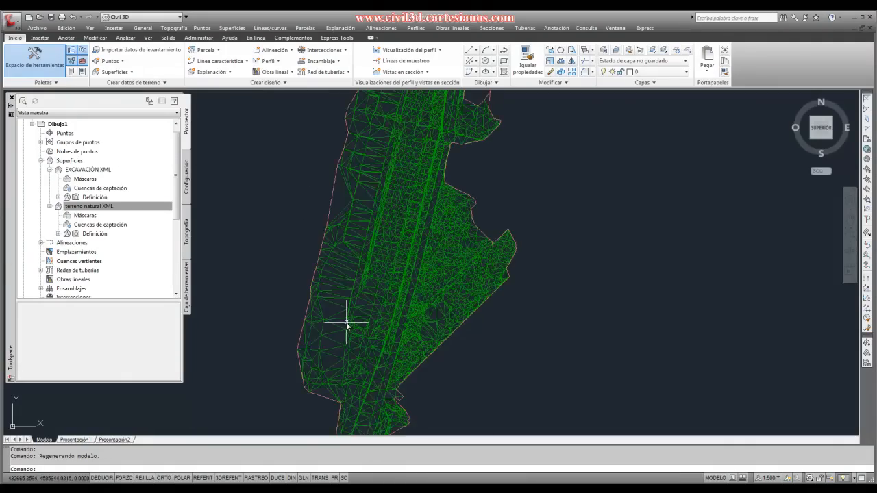
{"action": "scroll", "coordinate": [333, 372], "scroll_direction": "down", "scroll_amount": 4}
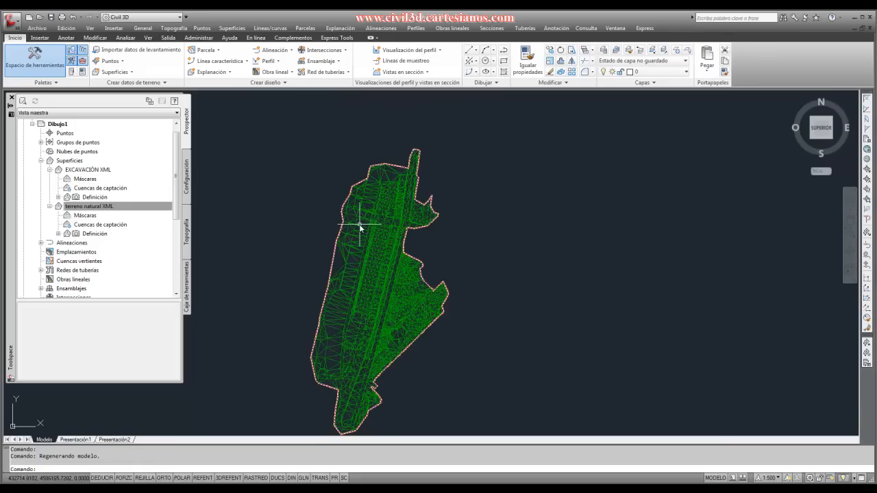
{"action": "scroll", "coordinate": [360, 226], "scroll_direction": "up", "scroll_amount": 2}
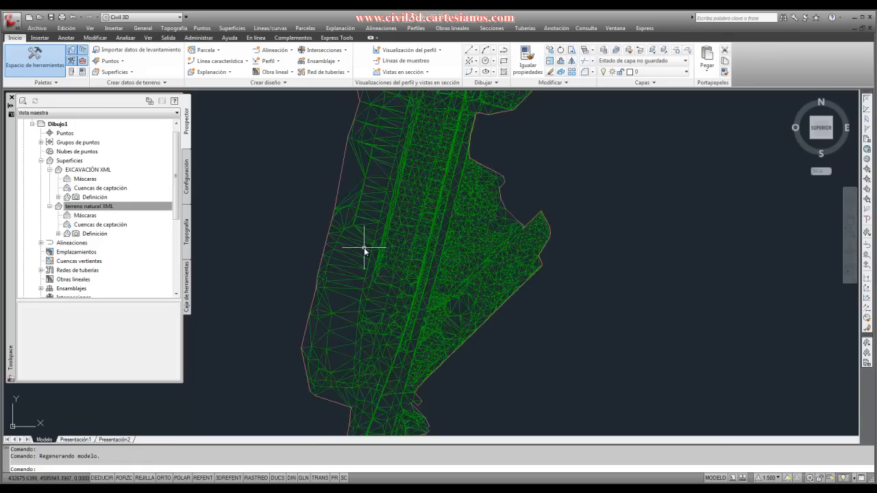
{"action": "scroll", "coordinate": [334, 269], "scroll_direction": "down", "scroll_amount": 1}
{"action": "scroll", "coordinate": [333, 269], "scroll_direction": "down", "scroll_amount": 2}
{"action": "scroll", "coordinate": [316, 260], "scroll_direction": "up", "scroll_amount": 1}
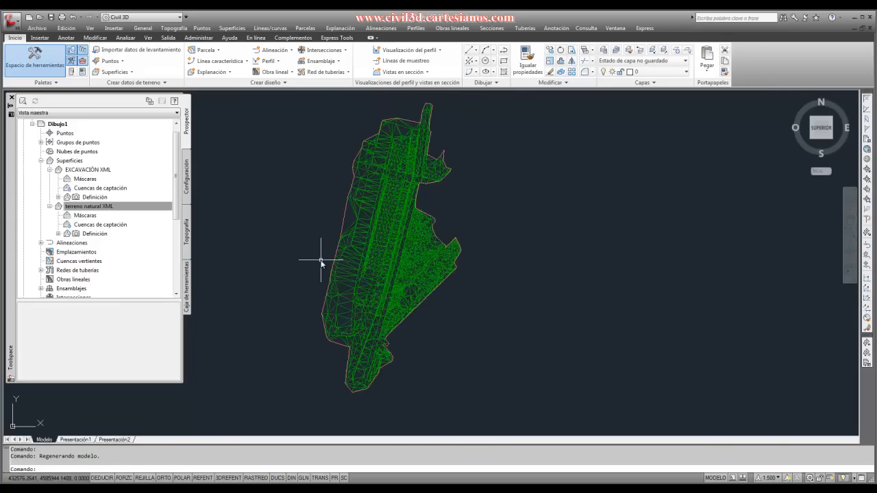
- Draw a closed polyline inside the terreno natural XML surface, enclosing the central strip of its triangulation
{"action": "type", "text": "PL"}
{"action": "key", "text": "Return"}
{"action": "scroll", "coordinate": [343, 278], "scroll_direction": "up", "scroll_amount": 4}
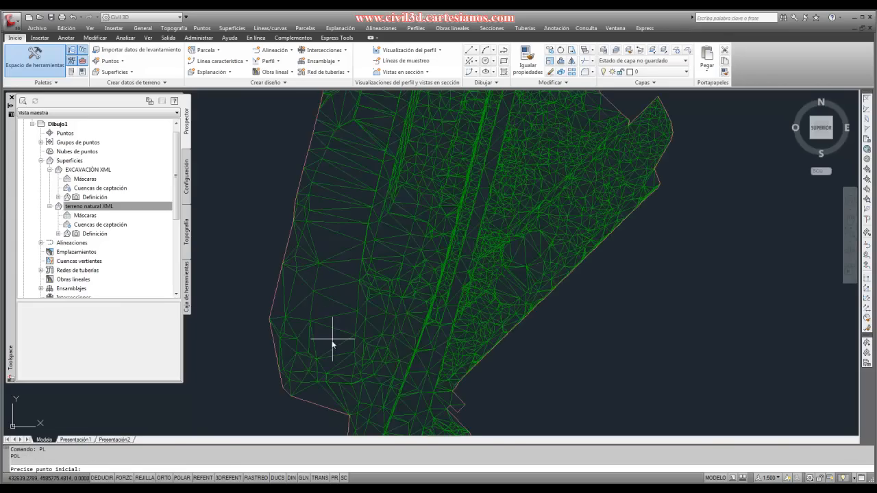
{"action": "left_click", "coordinate": [333, 345]}
{"action": "left_click", "coordinate": [323, 250]}
{"action": "scroll", "coordinate": [323, 254], "scroll_direction": "up", "scroll_amount": 3}
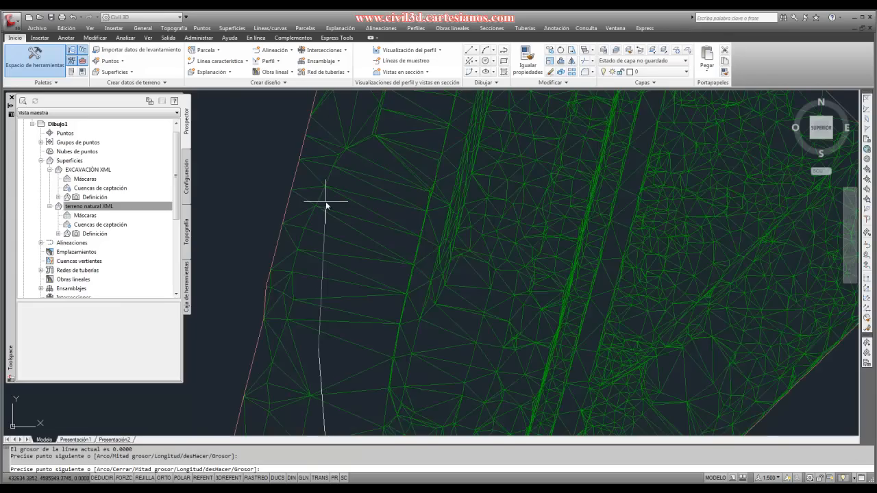
{"action": "left_click", "coordinate": [335, 202]}
{"action": "scroll", "coordinate": [330, 294], "scroll_direction": "down", "scroll_amount": 4}
{"action": "scroll", "coordinate": [336, 246], "scroll_direction": "up", "scroll_amount": 3}
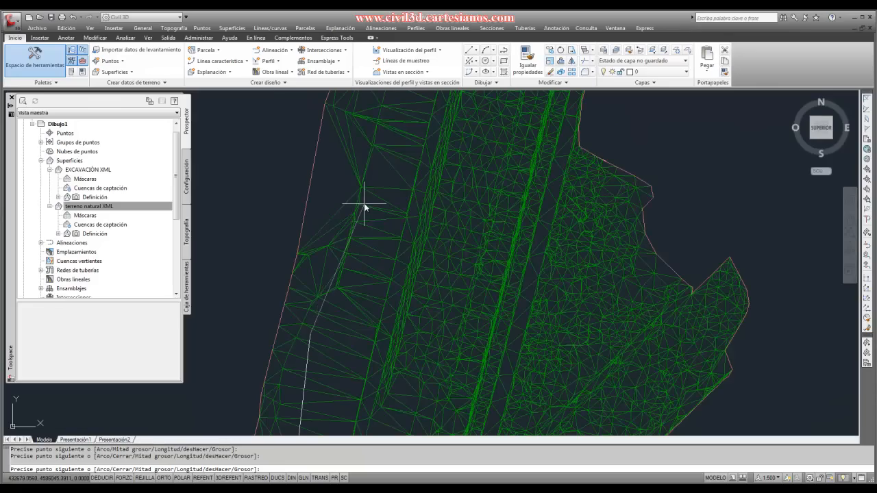
{"action": "left_click", "coordinate": [368, 204]}
{"action": "left_click", "coordinate": [370, 110]}
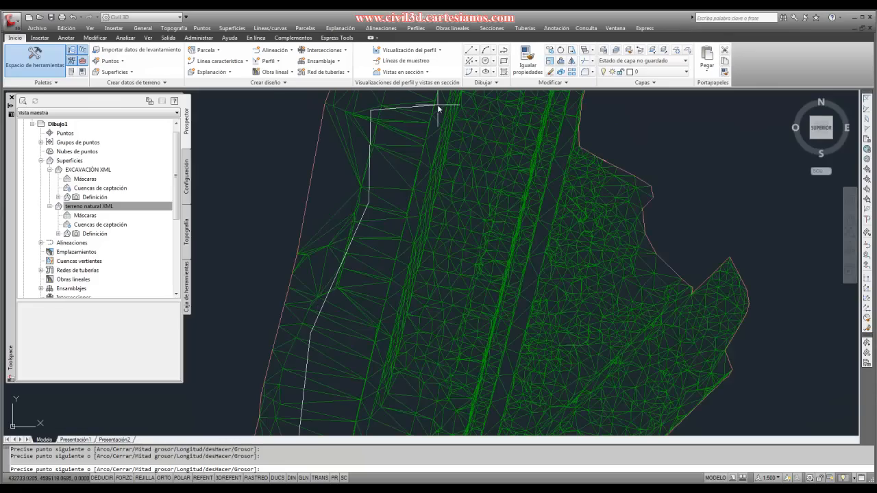
{"action": "left_click", "coordinate": [529, 195]}
{"action": "scroll", "coordinate": [459, 172], "scroll_direction": "down", "scroll_amount": 3}
{"action": "scroll", "coordinate": [474, 238], "scroll_direction": "up", "scroll_amount": 1}
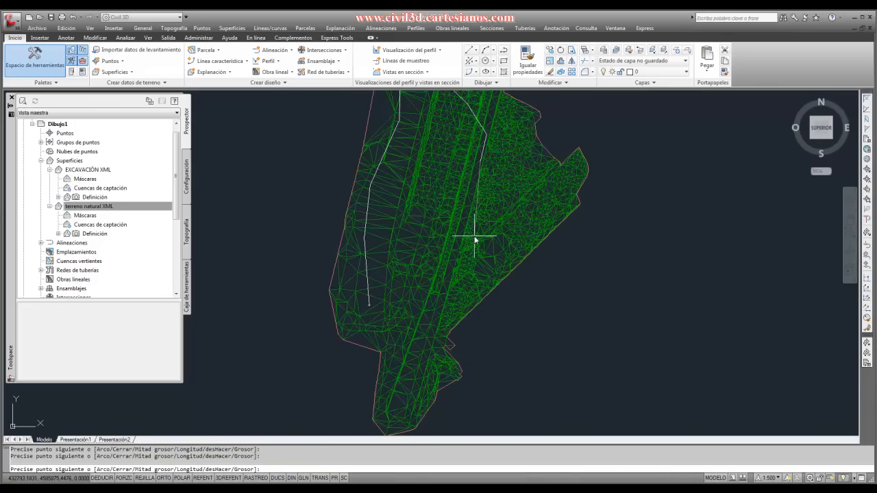
{"action": "left_click", "coordinate": [466, 251]}
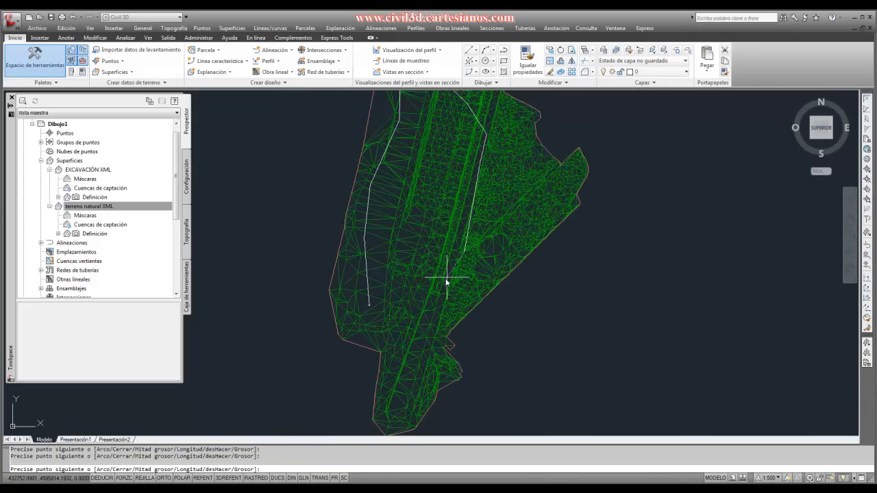
{"action": "left_click", "coordinate": [402, 296]}
{"action": "type", "text": "c"}
{"action": "key", "text": "Return"}
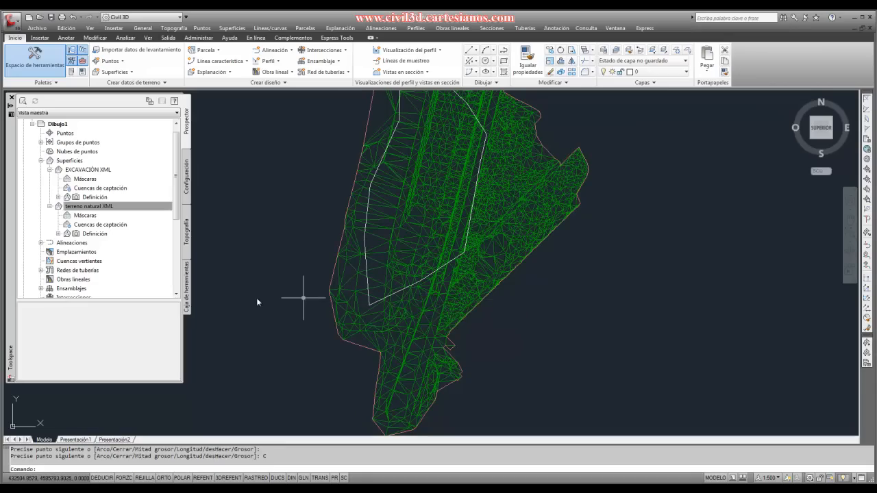
- Add the closed polyline to terreno natural XML as a non-destructive Exterior boundary named CONTORNO1, with a 1.000 m mid-ordinate distance
{"action": "left_click", "coordinate": [83, 207]}
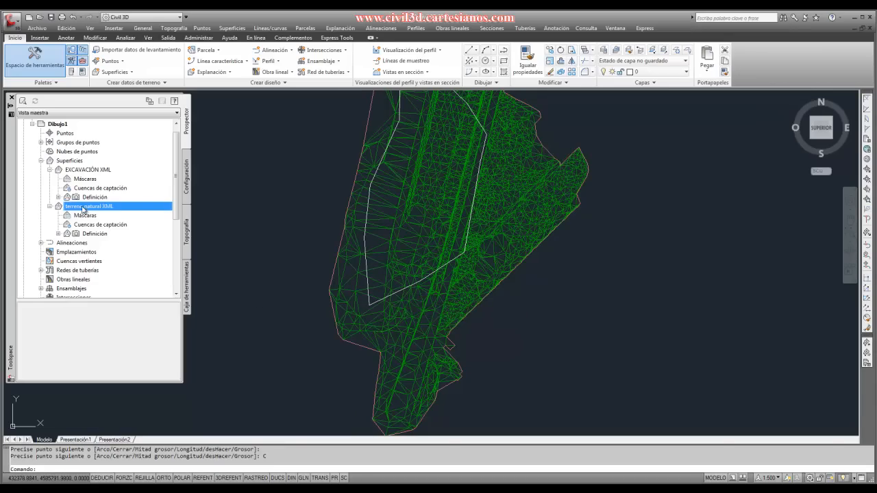
{"action": "left_click", "coordinate": [50, 206]}
{"action": "left_click", "coordinate": [50, 206]}
{"action": "left_click", "coordinate": [59, 234]}
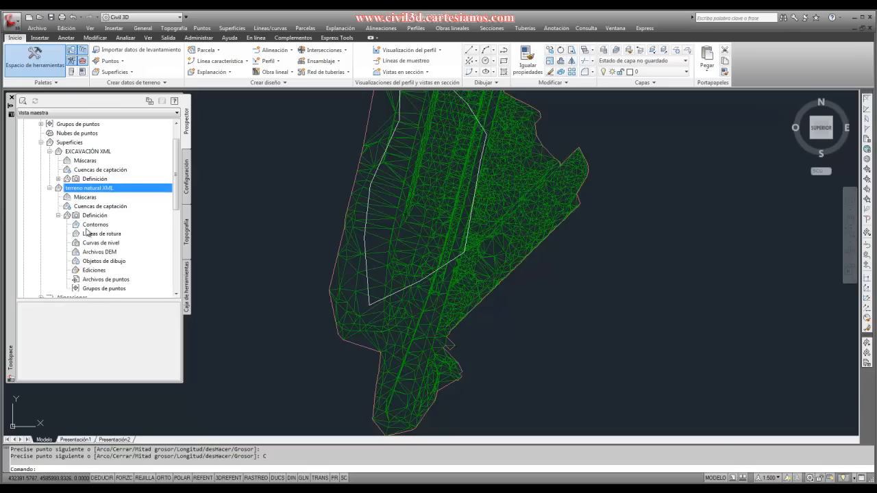
{"action": "right_click", "coordinate": [88, 227]}
{"action": "left_click", "coordinate": [117, 229]}
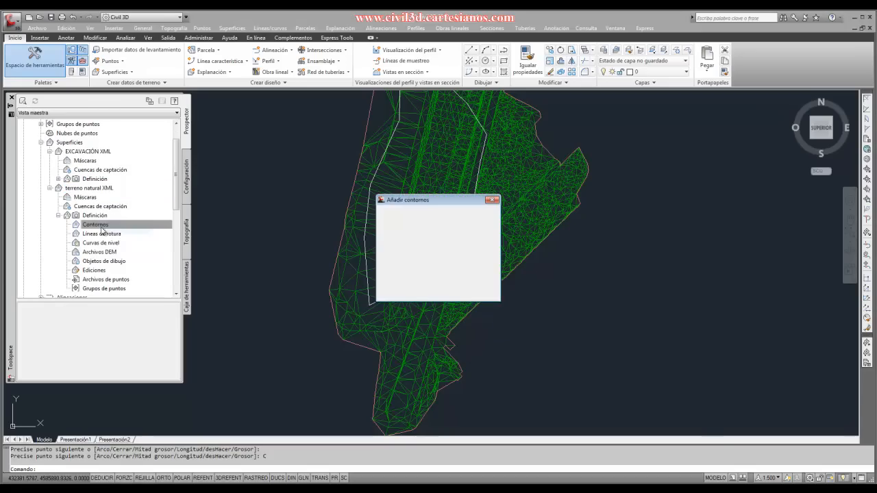
{"action": "type", "text": "O"}
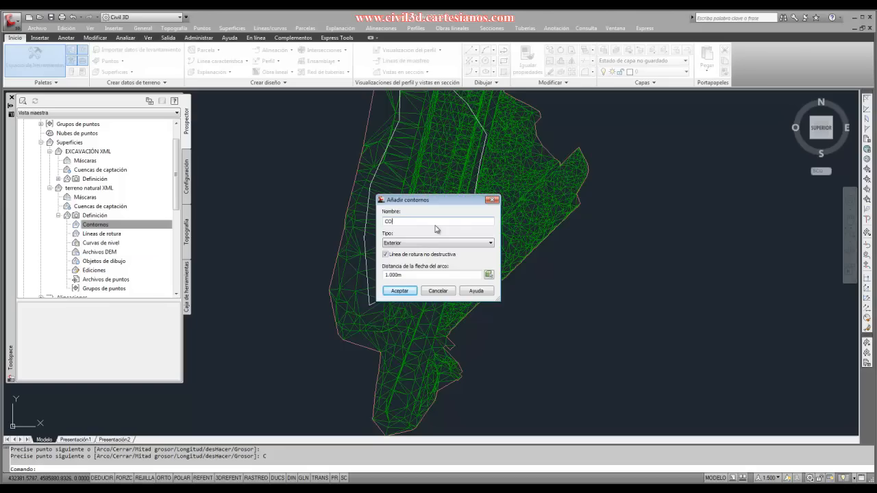
{"action": "type", "text": "NTORNO1"}
{"action": "key", "text": "Tab"}
{"action": "left_click", "coordinate": [399, 292]}
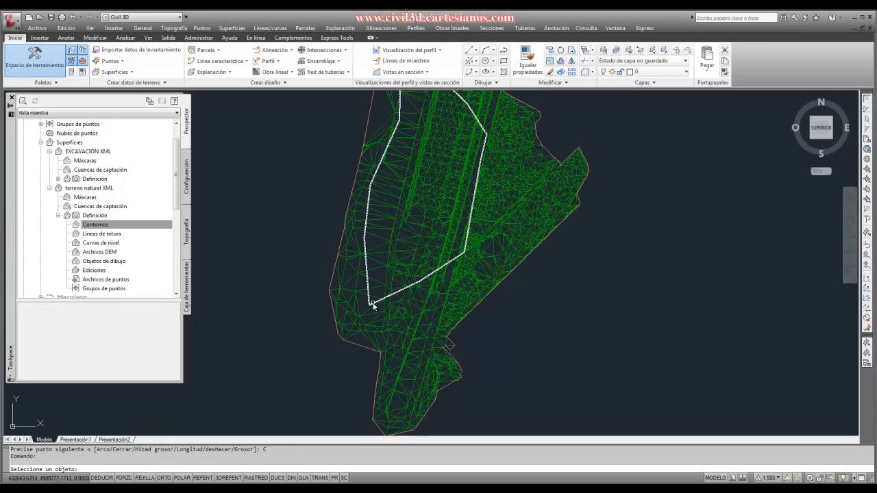
{"action": "left_click", "coordinate": [373, 305]}
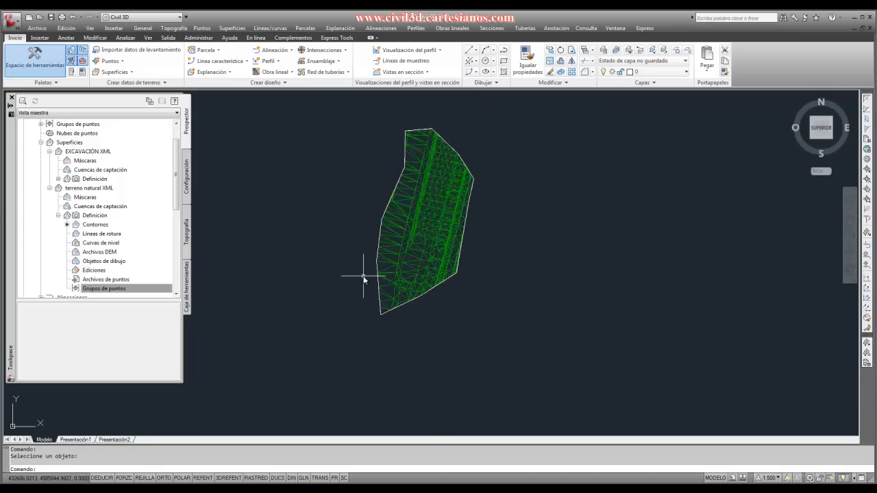
- Examine how the triangles meet the new exterior boundary, including at its southeast corner
{"action": "scroll", "coordinate": [396, 120], "scroll_direction": "up", "scroll_amount": 3}
{"action": "scroll", "coordinate": [393, 150], "scroll_direction": "down", "scroll_amount": 5}
{"action": "scroll", "coordinate": [444, 175], "scroll_direction": "up", "scroll_amount": 3}
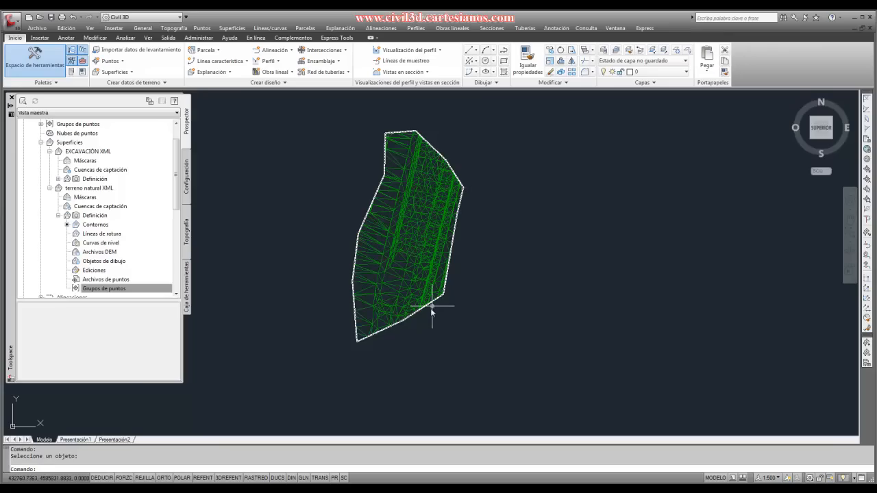
{"action": "scroll", "coordinate": [432, 311], "scroll_direction": "up", "scroll_amount": 8}
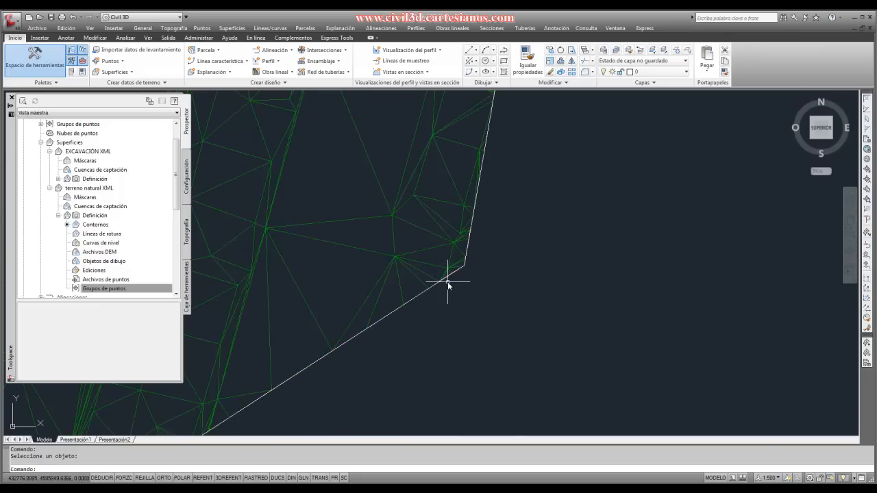
{"action": "scroll", "coordinate": [446, 283], "scroll_direction": "down", "scroll_amount": 2}
{"action": "scroll", "coordinate": [463, 319], "scroll_direction": "up", "scroll_amount": 4}
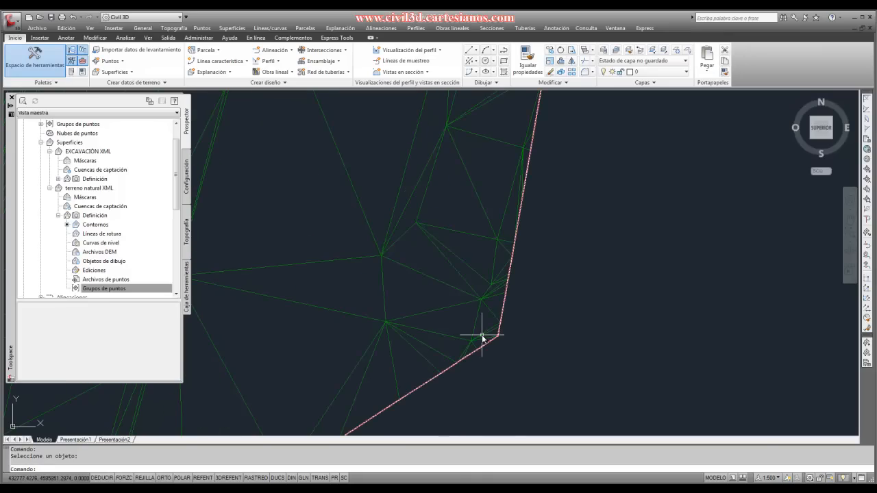
{"action": "scroll", "coordinate": [486, 334], "scroll_direction": "down", "scroll_amount": 5}
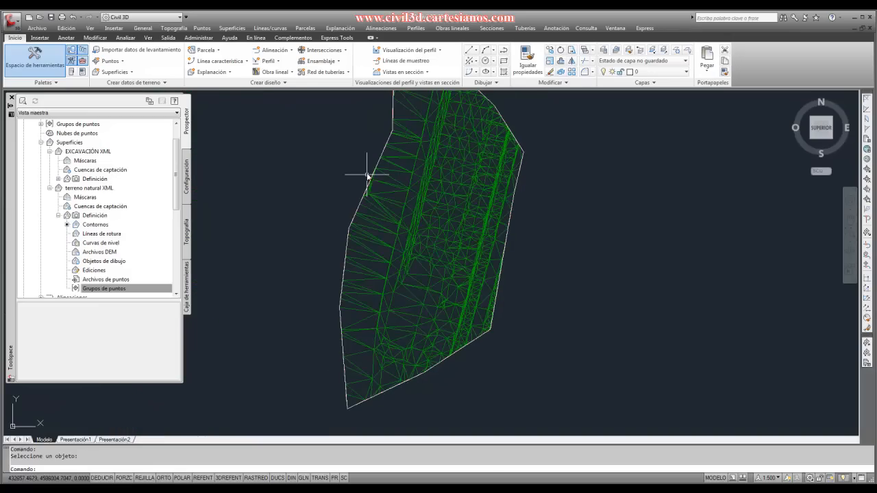
- Examine how the terreno natural XML triangles are trimmed along the exterior boundary, especially around its northern corner
{"action": "scroll", "coordinate": [376, 249], "scroll_direction": "up", "scroll_amount": 5}
{"action": "scroll", "coordinate": [370, 249], "scroll_direction": "down", "scroll_amount": 6}
{"action": "scroll", "coordinate": [372, 204], "scroll_direction": "up", "scroll_amount": 4}
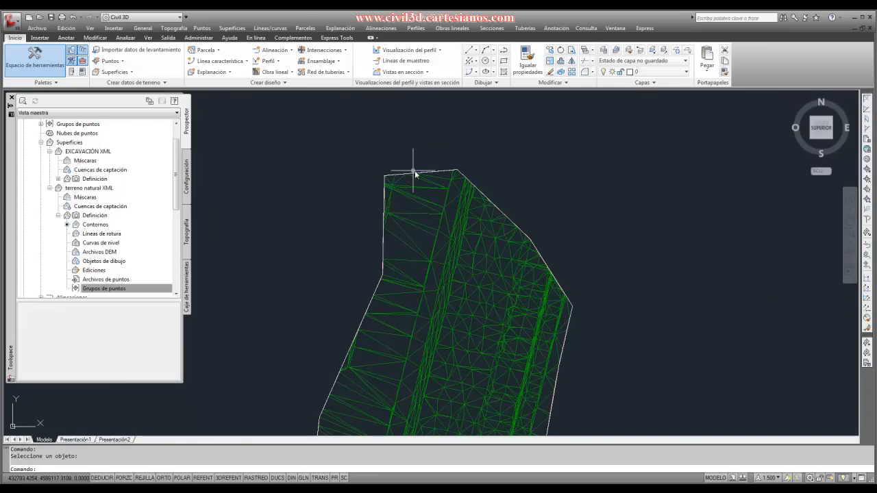
{"action": "scroll", "coordinate": [438, 180], "scroll_direction": "down", "scroll_amount": 4}
{"action": "scroll", "coordinate": [470, 212], "scroll_direction": "up", "scroll_amount": 2}
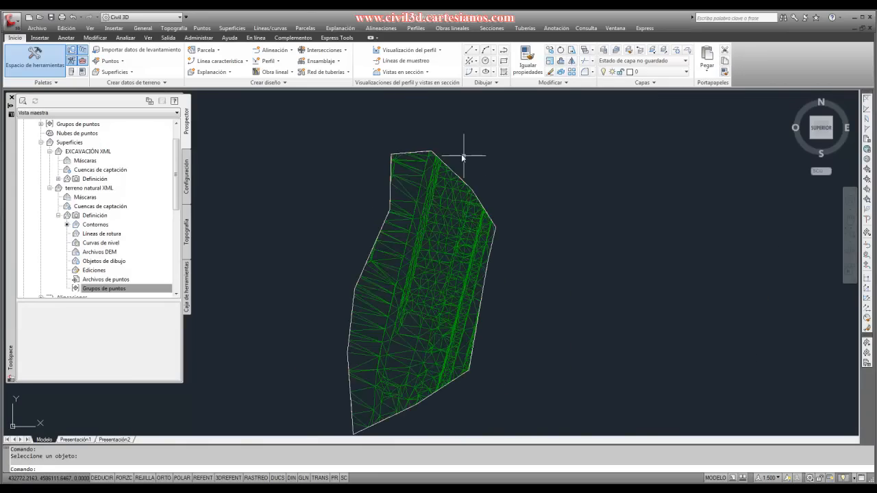
{"action": "scroll", "coordinate": [462, 158], "scroll_direction": "up", "scroll_amount": 6}
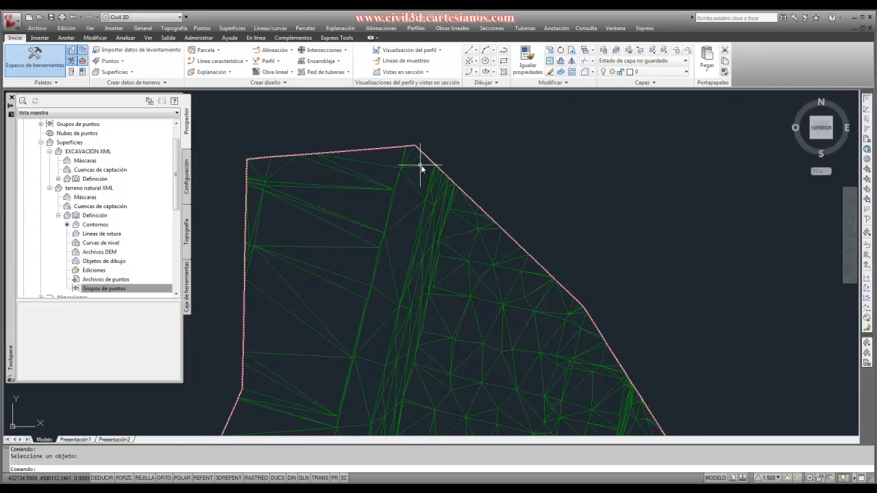
{"action": "scroll", "coordinate": [428, 164], "scroll_direction": "up", "scroll_amount": 3}
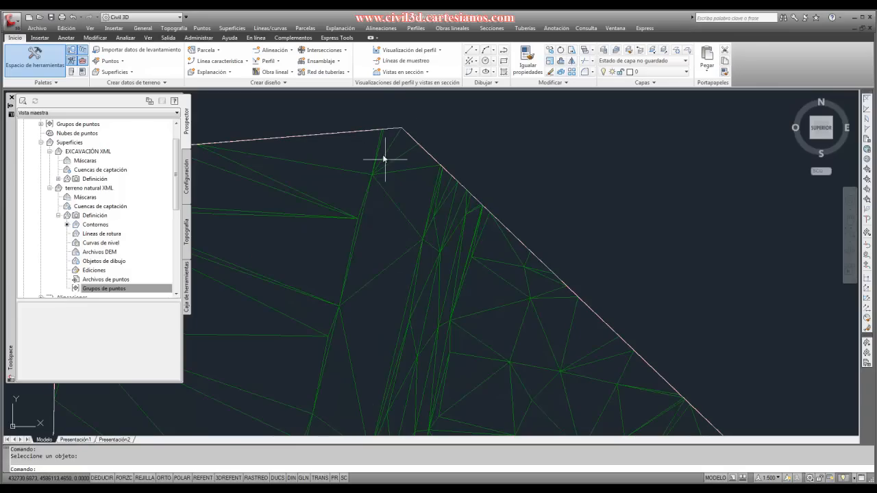
{"action": "scroll", "coordinate": [425, 157], "scroll_direction": "down", "scroll_amount": 2}
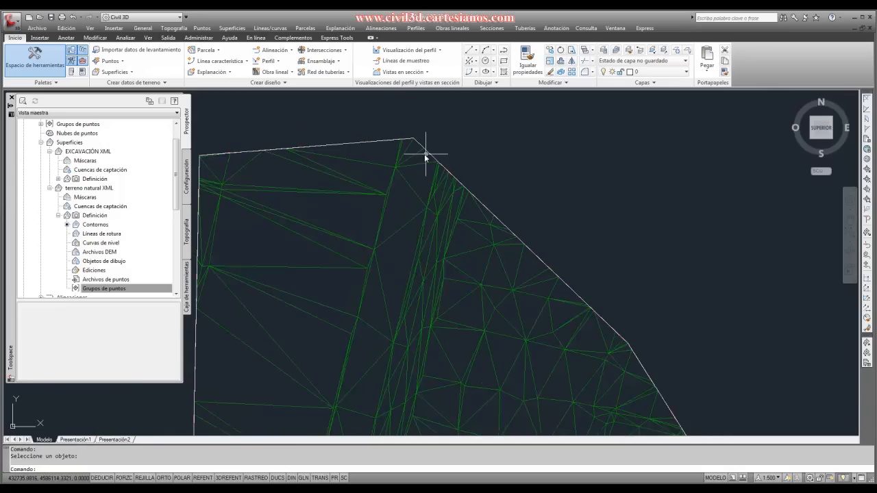
{"action": "scroll", "coordinate": [411, 176], "scroll_direction": "down", "scroll_amount": 2}
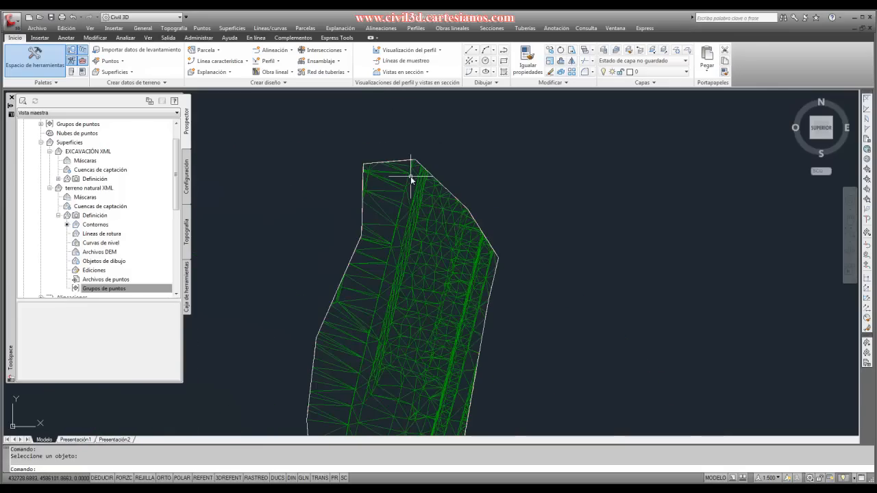
{"action": "scroll", "coordinate": [411, 179], "scroll_direction": "down", "scroll_amount": 2}
{"action": "scroll", "coordinate": [343, 214], "scroll_direction": "down", "scroll_amount": 3}
{"action": "scroll", "coordinate": [355, 213], "scroll_direction": "up", "scroll_amount": 1}
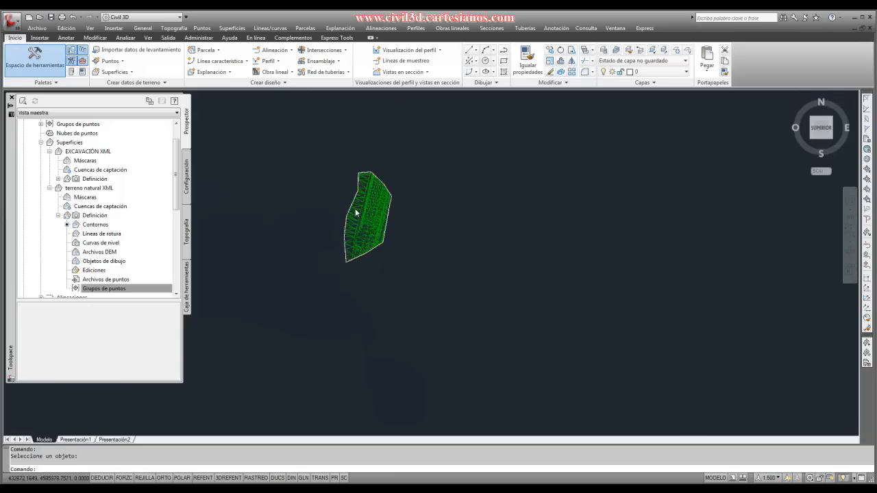
{"action": "scroll", "coordinate": [355, 213], "scroll_direction": "up", "scroll_amount": 1}
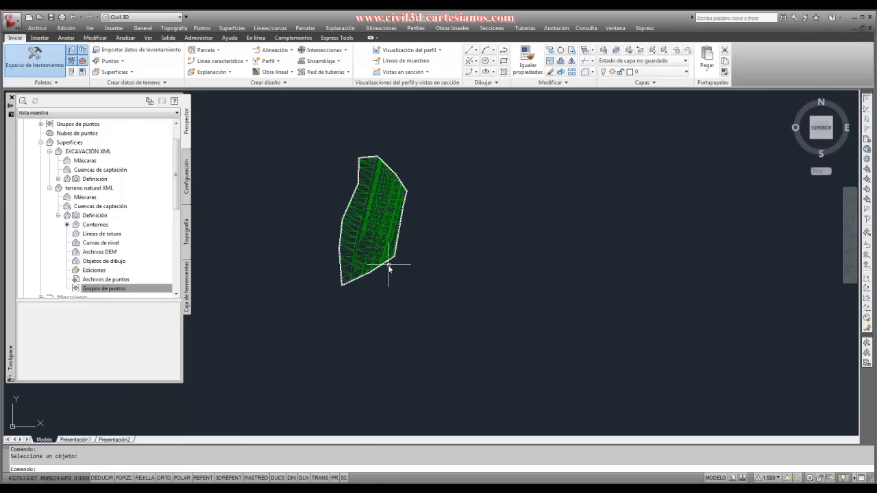
{"action": "scroll", "coordinate": [384, 264], "scroll_direction": "up", "scroll_amount": 2}
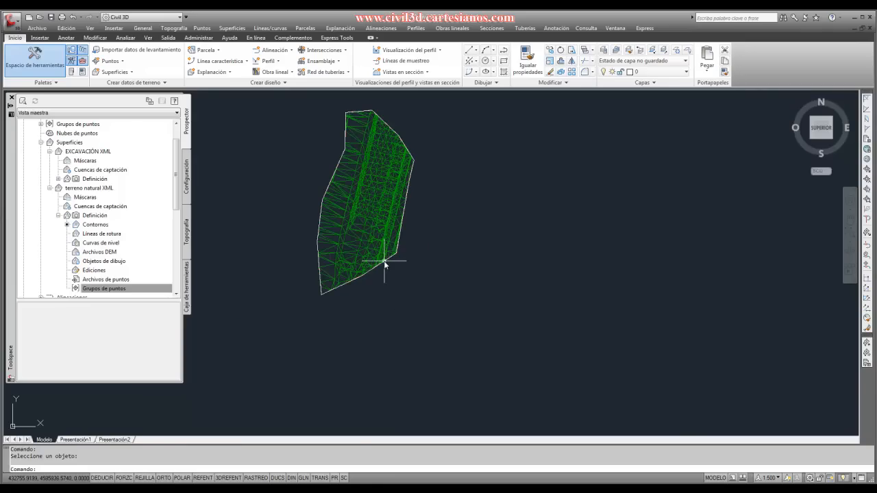
- Compute the composite volumes with terreno natural XML as the base surface and EXCAVACIÓN XML as the comparison surface
{"action": "left_click", "coordinate": [369, 209]}
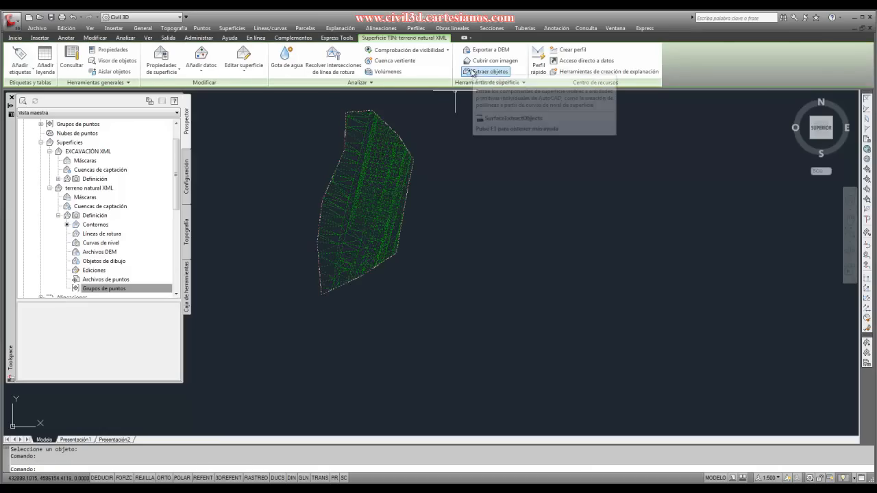
{"action": "left_click", "coordinate": [385, 72]}
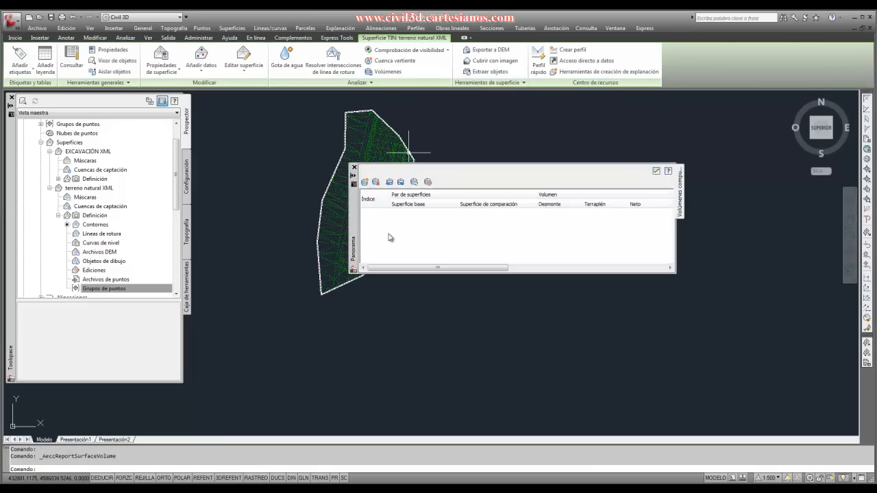
{"action": "left_click", "coordinate": [364, 181]}
{"action": "left_click", "coordinate": [418, 215]}
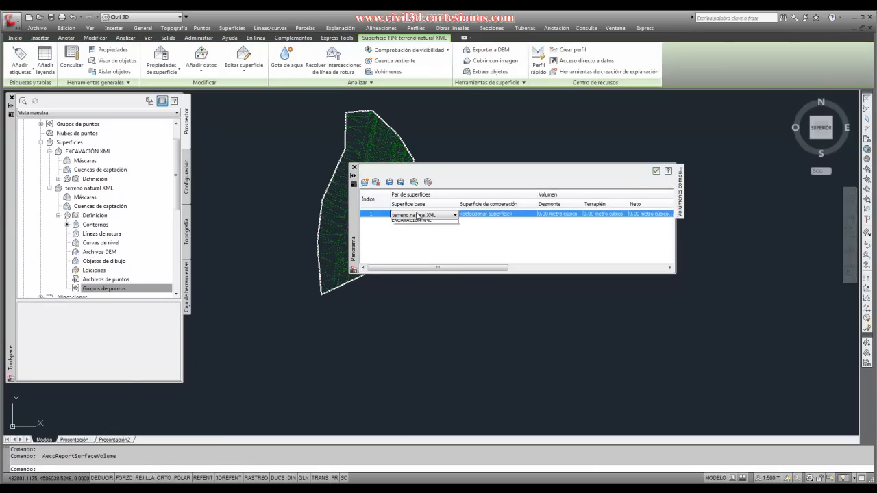
{"action": "left_click", "coordinate": [413, 229]}
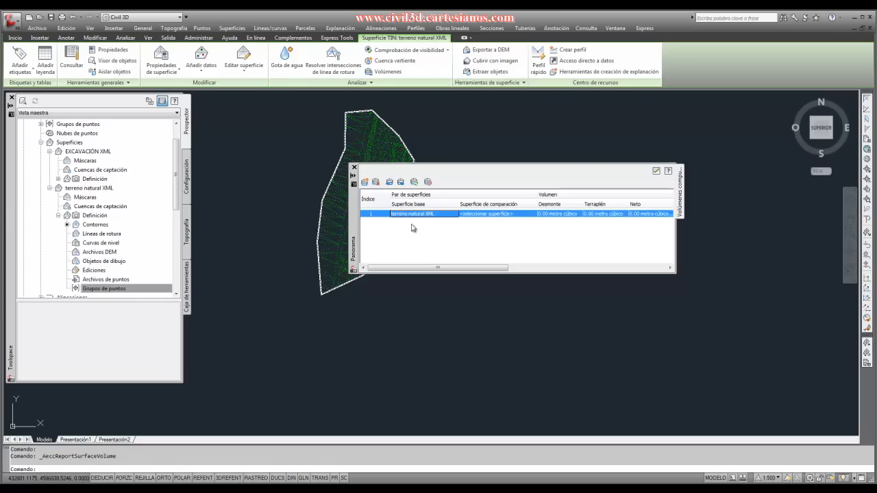
{"action": "left_click", "coordinate": [465, 215]}
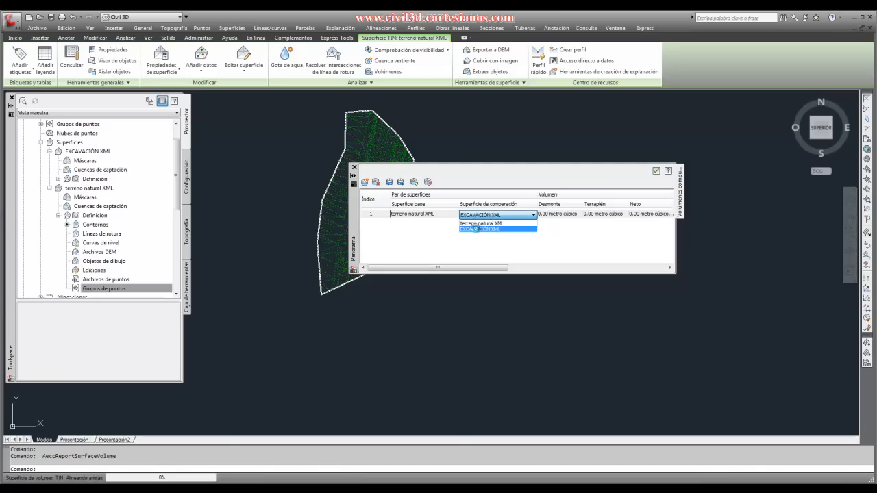
{"action": "left_click", "coordinate": [476, 231]}
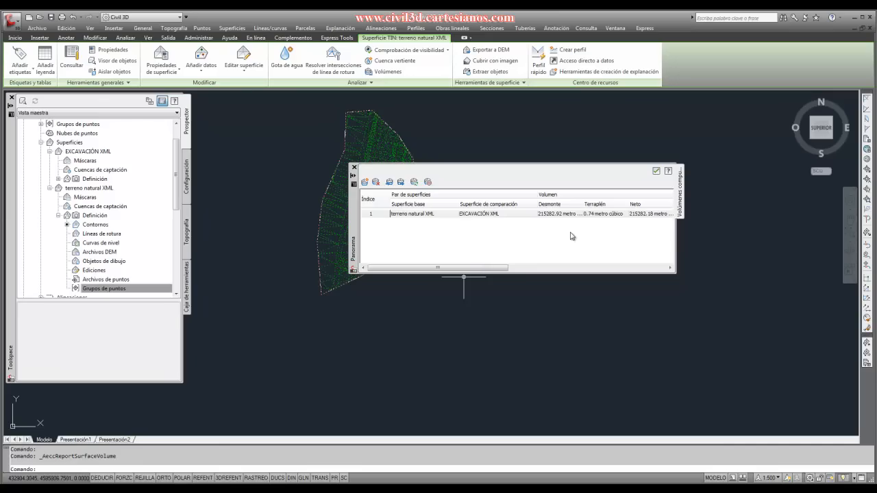
{"action": "left_click", "coordinate": [399, 325]}
{"action": "key", "text": "Escape"}
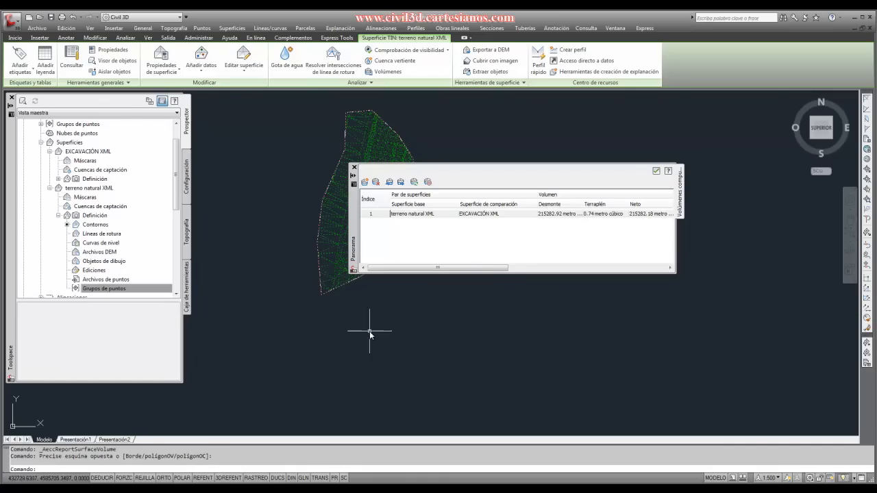
- Stretch the boundary polyline's southern middle vertex southeast and its southwest corner eastward, and recompute the surface volumes
{"action": "scroll", "coordinate": [342, 304], "scroll_direction": "up", "scroll_amount": 4}
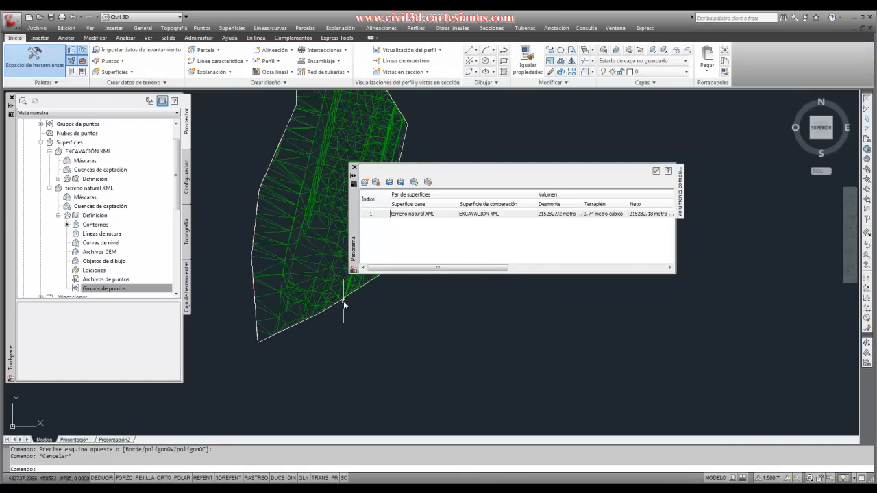
{"action": "left_click", "coordinate": [341, 304]}
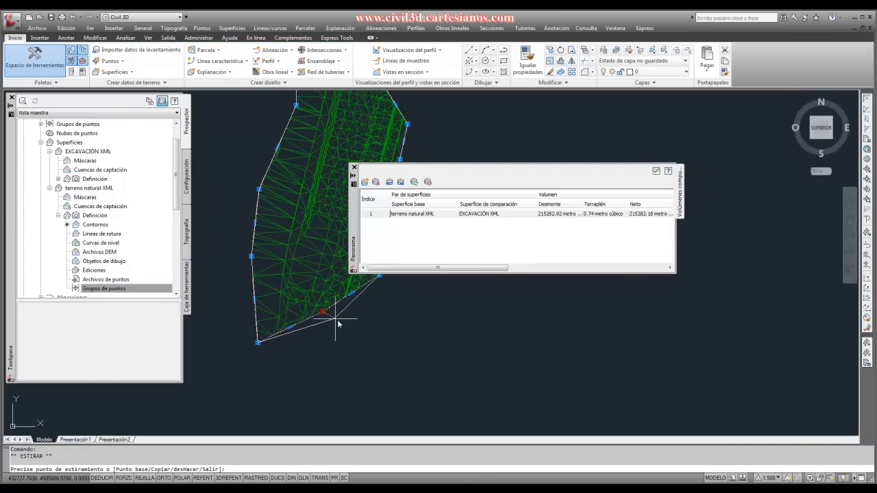
{"action": "left_click", "coordinate": [322, 312]}
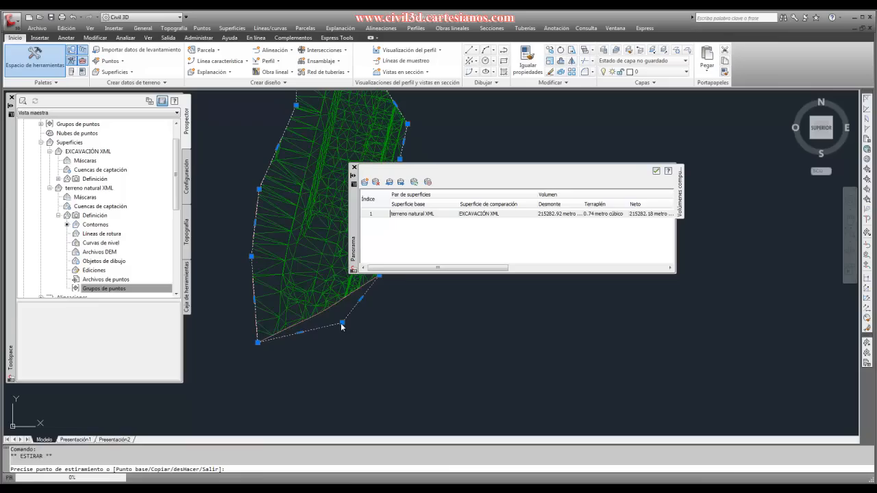
{"action": "left_click", "coordinate": [309, 348]}
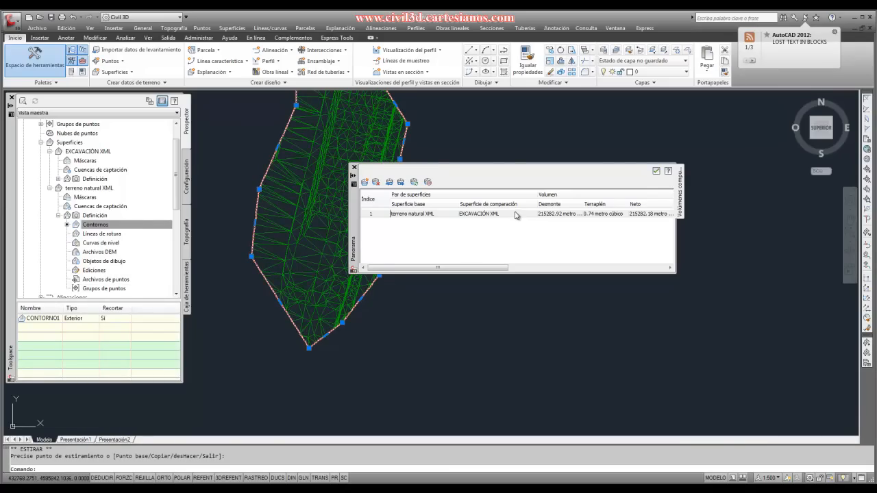
{"action": "left_click", "coordinate": [414, 181]}
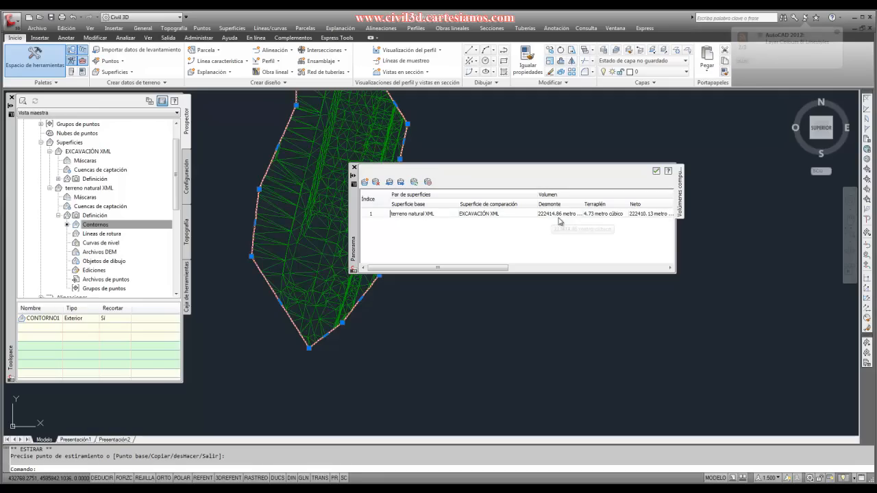
- Stretch two vertices on the boundary polyline's southeast side outward to the east to take in more terrain
{"action": "left_click", "coordinate": [342, 323]}
{"action": "left_click", "coordinate": [392, 309]}
{"action": "scroll", "coordinate": [313, 328], "scroll_direction": "down", "scroll_amount": 2}
{"action": "scroll", "coordinate": [343, 304], "scroll_direction": "up", "scroll_amount": 2}
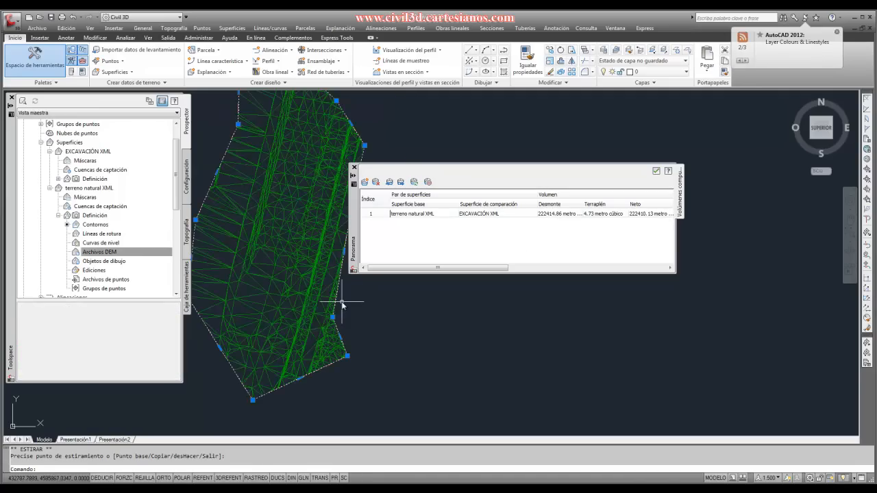
{"action": "left_click", "coordinate": [339, 312]}
{"action": "left_click", "coordinate": [337, 319]}
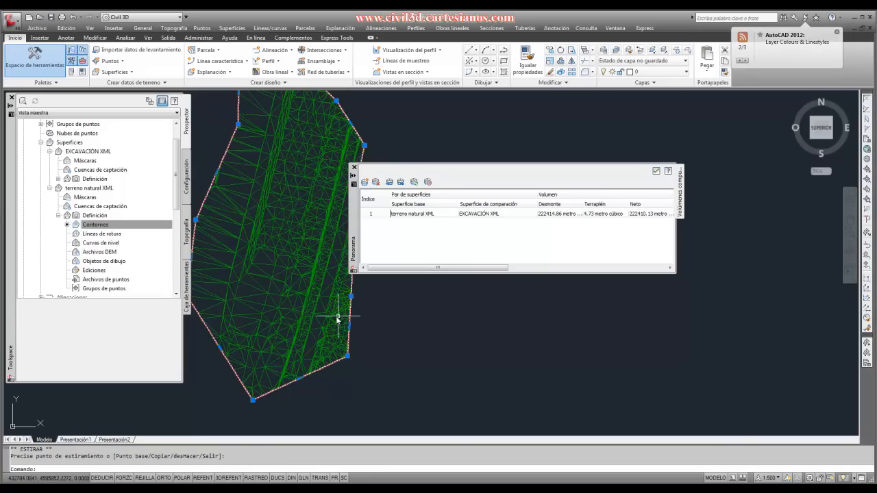
- Look over the reshaped boundary, deselect its polyline and close the composite volumes comparison
{"action": "scroll", "coordinate": [323, 318], "scroll_direction": "down", "scroll_amount": 3}
{"action": "scroll", "coordinate": [323, 309], "scroll_direction": "up", "scroll_amount": 2}
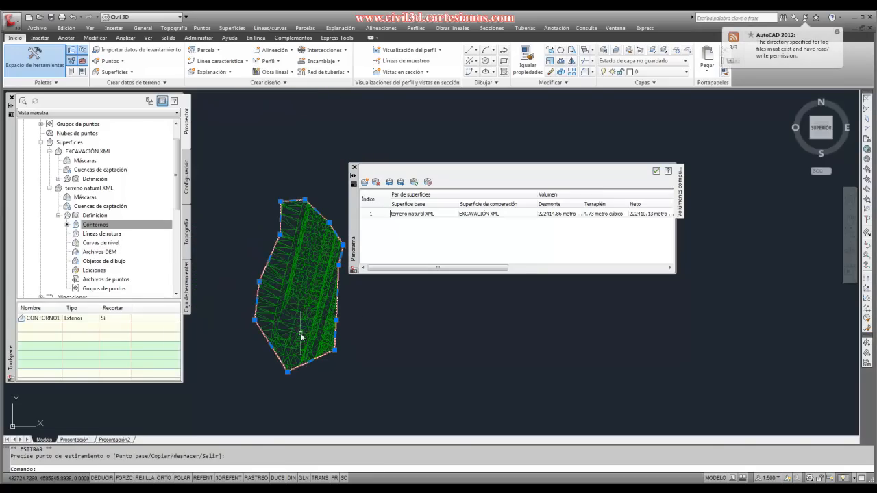
{"action": "scroll", "coordinate": [308, 287], "scroll_direction": "down", "scroll_amount": 3}
{"action": "scroll", "coordinate": [312, 294], "scroll_direction": "up", "scroll_amount": 2}
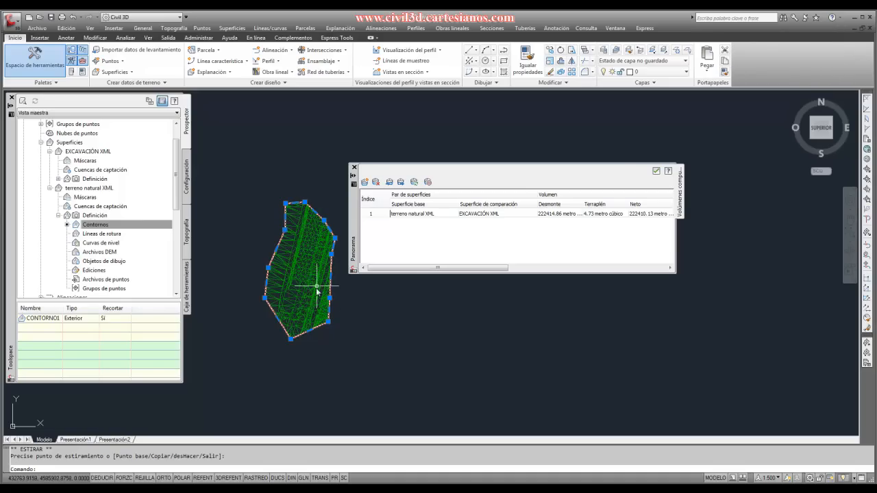
{"action": "scroll", "coordinate": [288, 204], "scroll_direction": "up", "scroll_amount": 4}
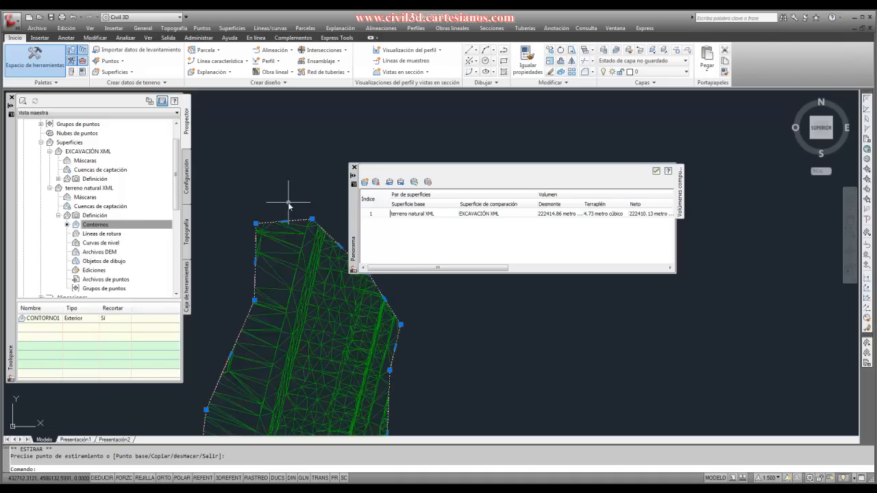
{"action": "scroll", "coordinate": [309, 201], "scroll_direction": "down", "scroll_amount": 7}
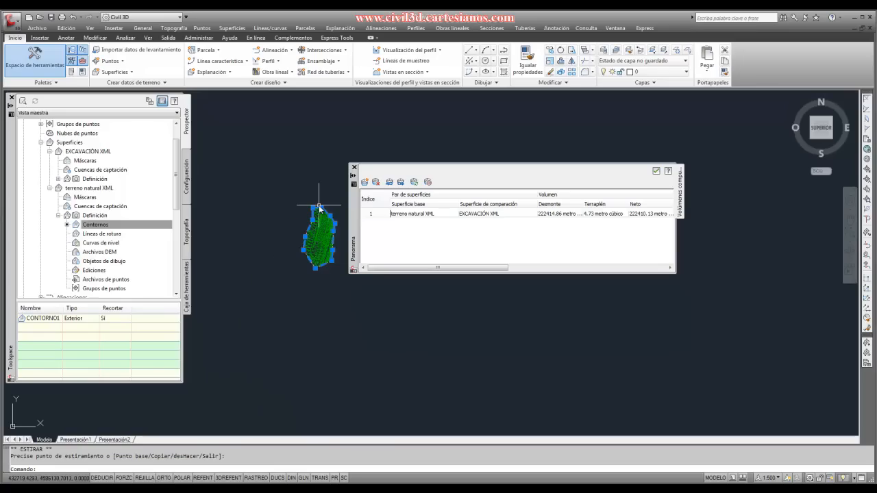
{"action": "key", "text": "Escape"}
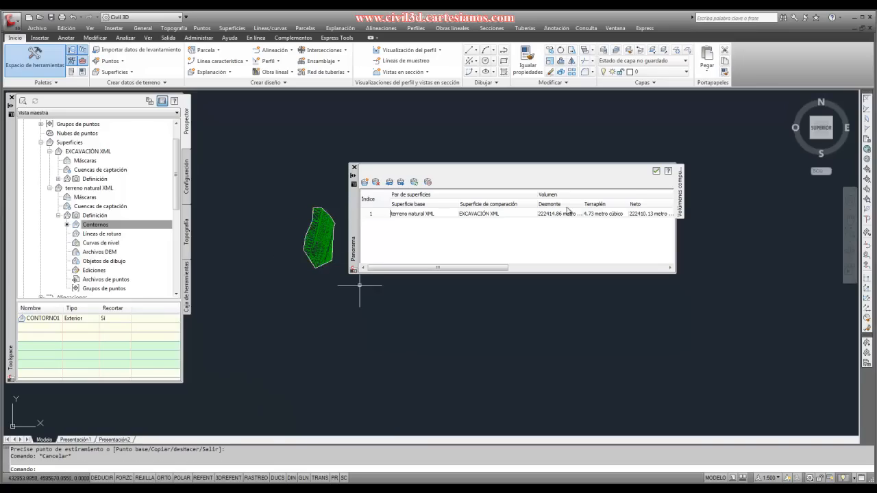
{"action": "left_click", "coordinate": [656, 173]}
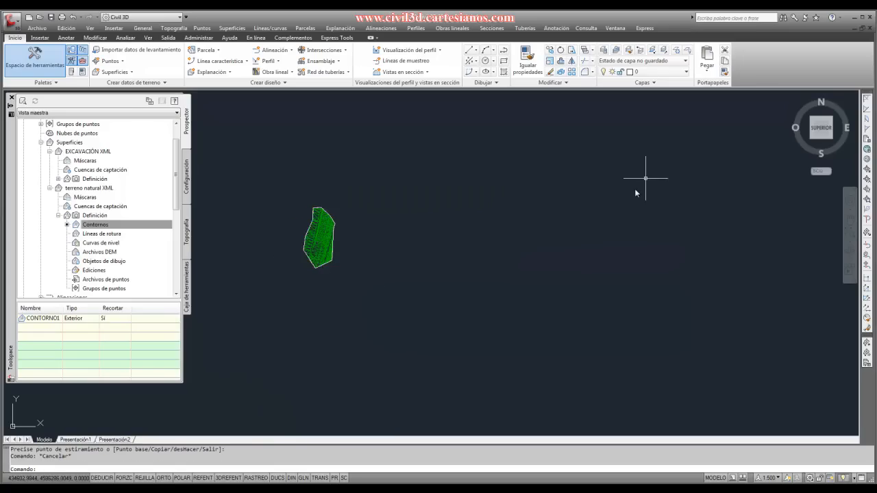
- Run LIST on the reshaped boundary polyline to read its object data, area and vertex coordinates
{"action": "scroll", "coordinate": [444, 314], "scroll_direction": "up", "scroll_amount": 2}
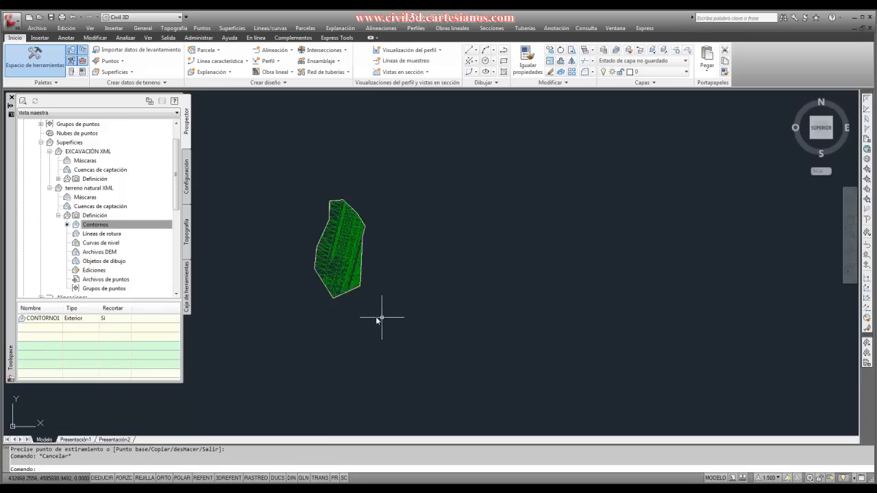
{"action": "scroll", "coordinate": [300, 304], "scroll_direction": "up", "scroll_amount": 3}
{"action": "scroll", "coordinate": [304, 312], "scroll_direction": "down", "scroll_amount": 2}
{"action": "scroll", "coordinate": [317, 241], "scroll_direction": "up", "scroll_amount": 2}
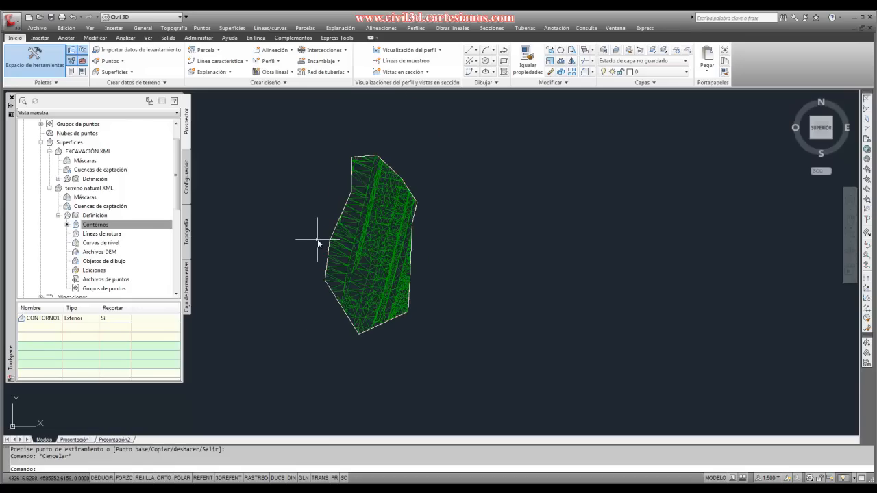
{"action": "scroll", "coordinate": [328, 317], "scroll_direction": "up", "scroll_amount": 2}
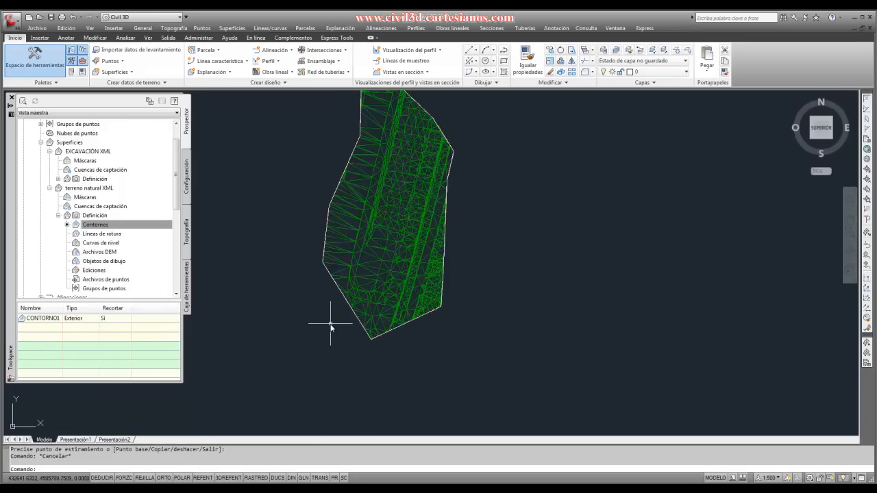
{"action": "scroll", "coordinate": [327, 317], "scroll_direction": "down", "scroll_amount": 2}
{"action": "scroll", "coordinate": [336, 316], "scroll_direction": "up", "scroll_amount": 2}
{"action": "left_click", "coordinate": [342, 315]}
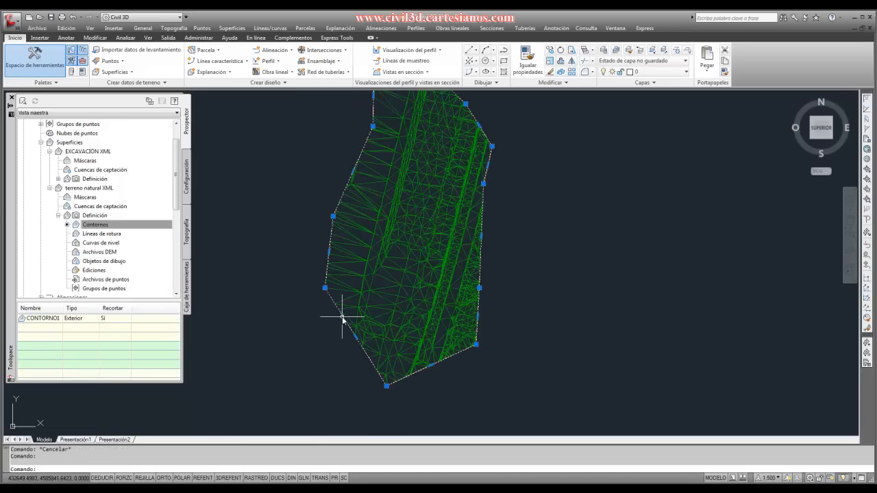
{"action": "scroll", "coordinate": [332, 328], "scroll_direction": "down", "scroll_amount": 2}
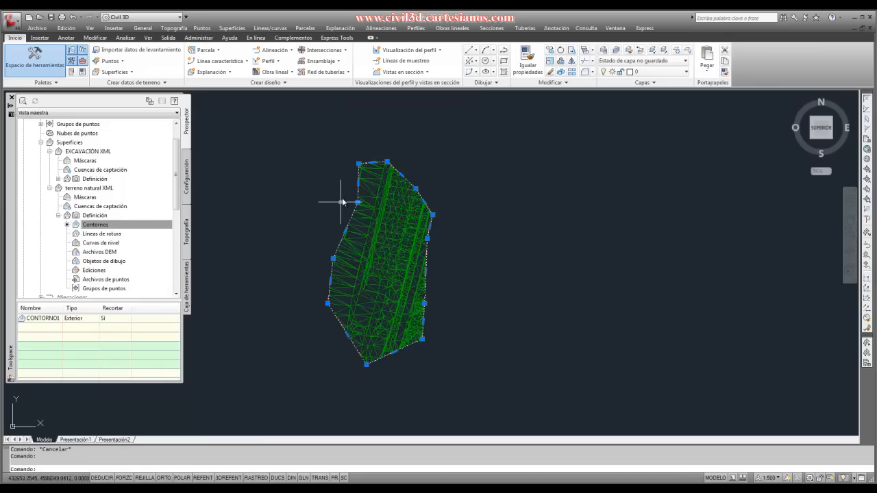
{"action": "type", "text": "list"}
{"action": "key", "text": "Return"}
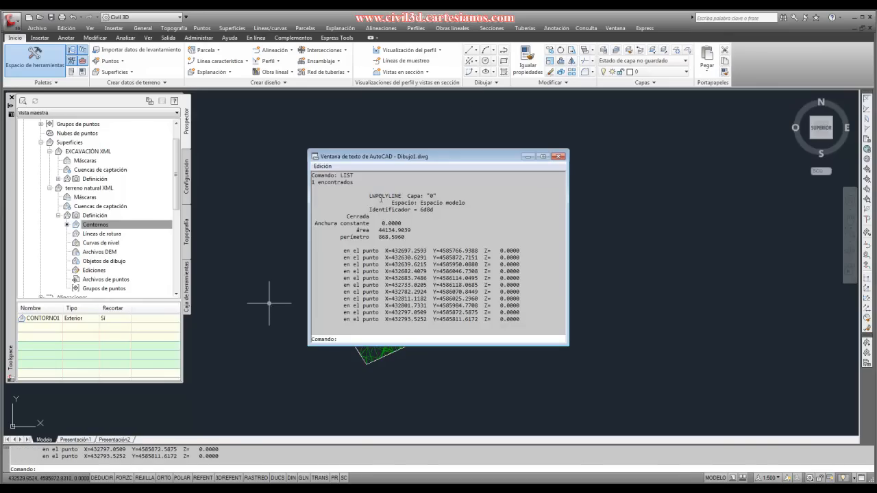
- Close the polyline's object listing, clear the drawing selection and bring up the boundary options of the terreno natural XML surface
{"action": "left_click", "coordinate": [559, 156]}
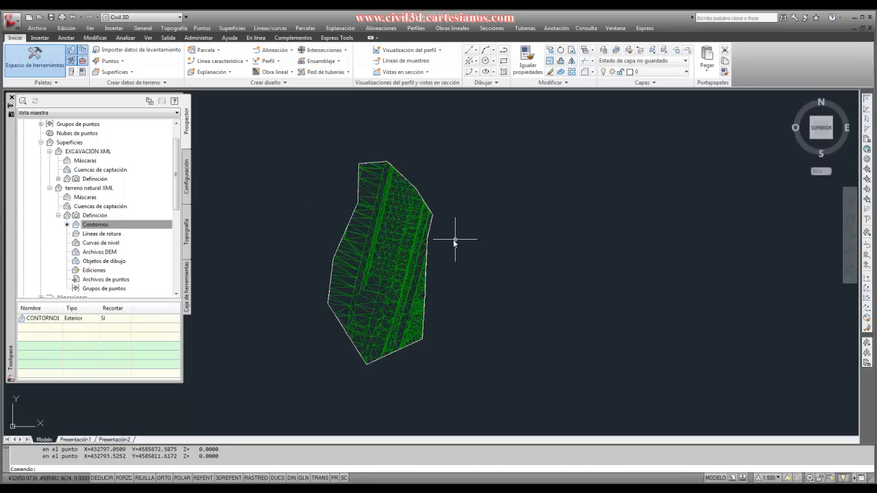
{"action": "key", "text": "Escape"}
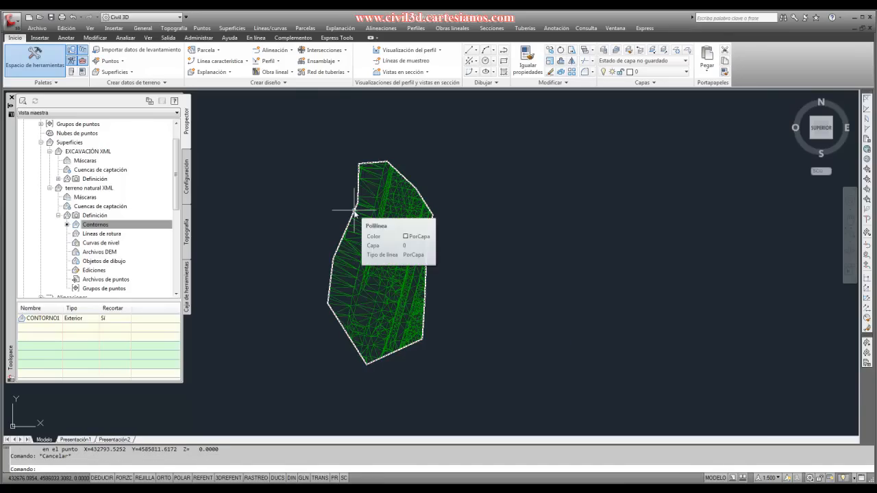
{"action": "left_click", "coordinate": [354, 214]}
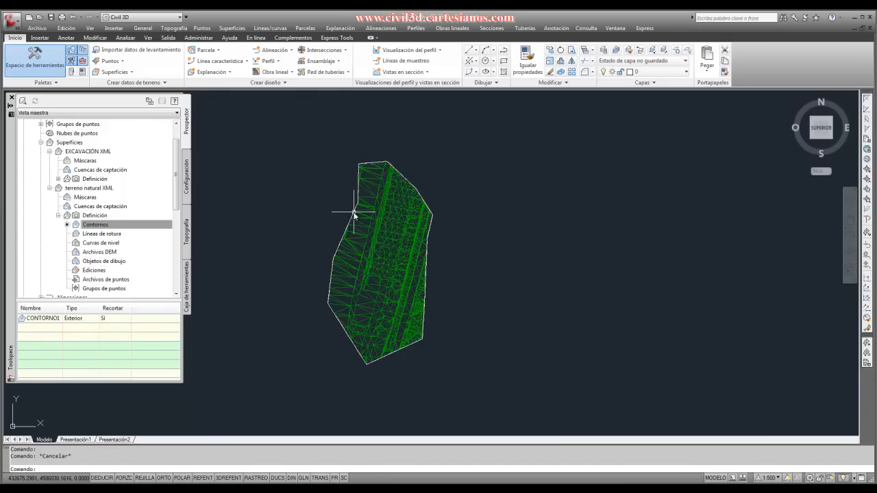
{"action": "key", "text": "Escape"}
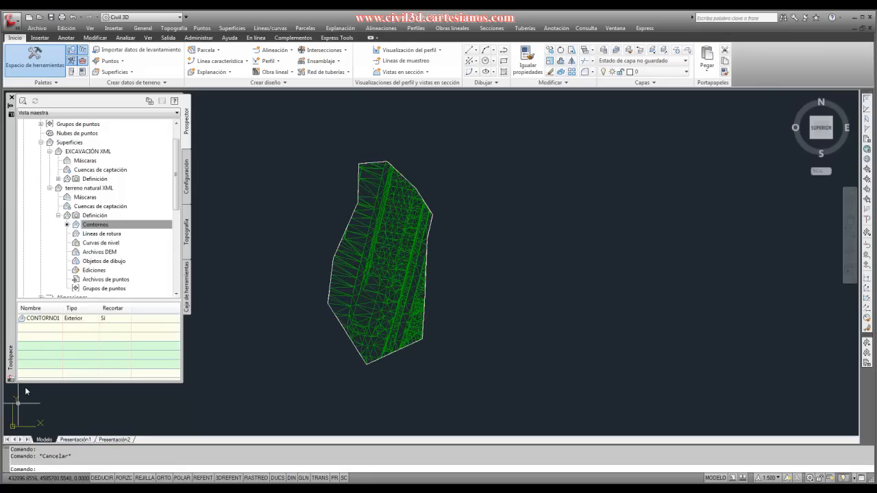
{"action": "right_click", "coordinate": [88, 227]}
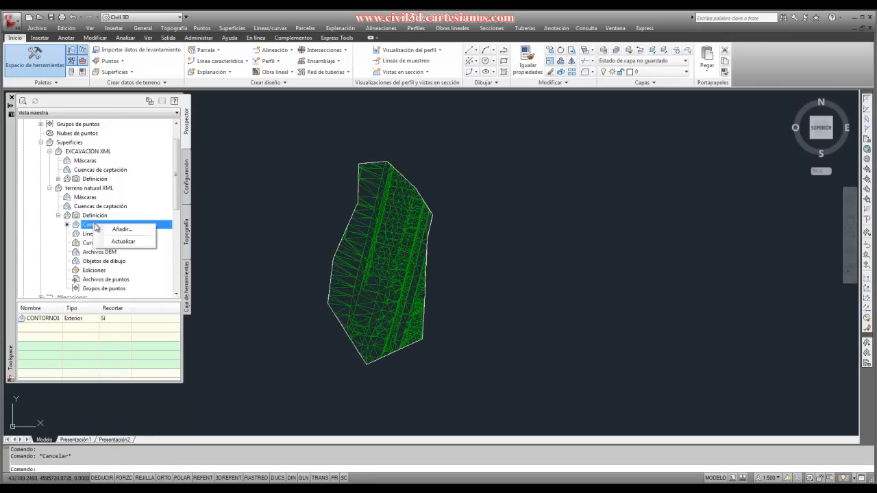
{"action": "left_click", "coordinate": [84, 226]}
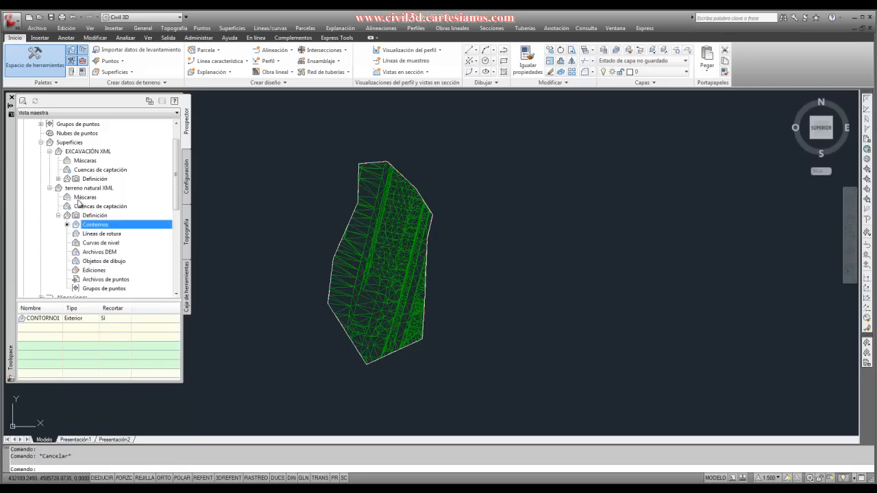
- Erase the boundary polyline that trims the terreno natural XML surface and look over the full terrain mesh
{"action": "scroll", "coordinate": [340, 353], "scroll_direction": "up", "scroll_amount": 5}
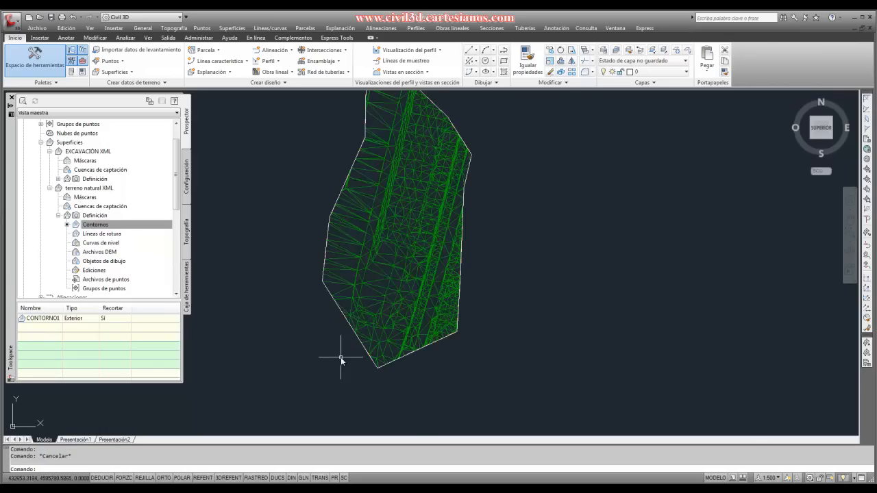
{"action": "left_click", "coordinate": [343, 325]}
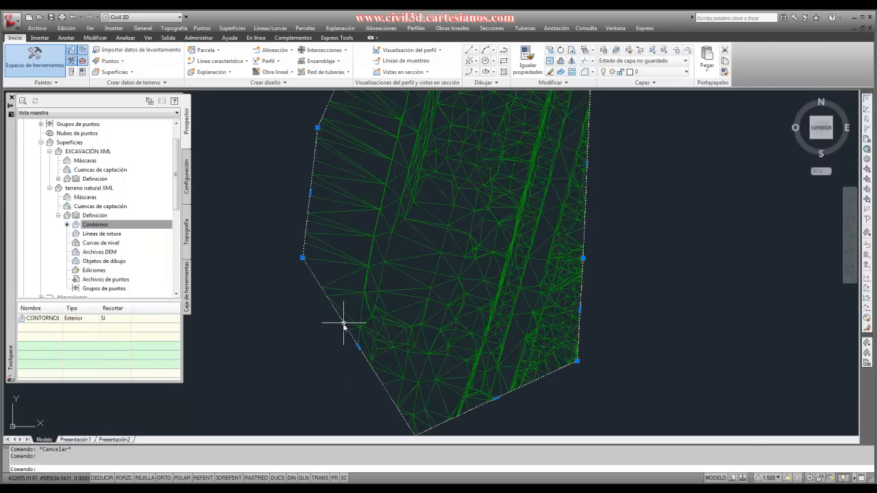
{"action": "scroll", "coordinate": [305, 332], "scroll_direction": "down", "scroll_amount": 5}
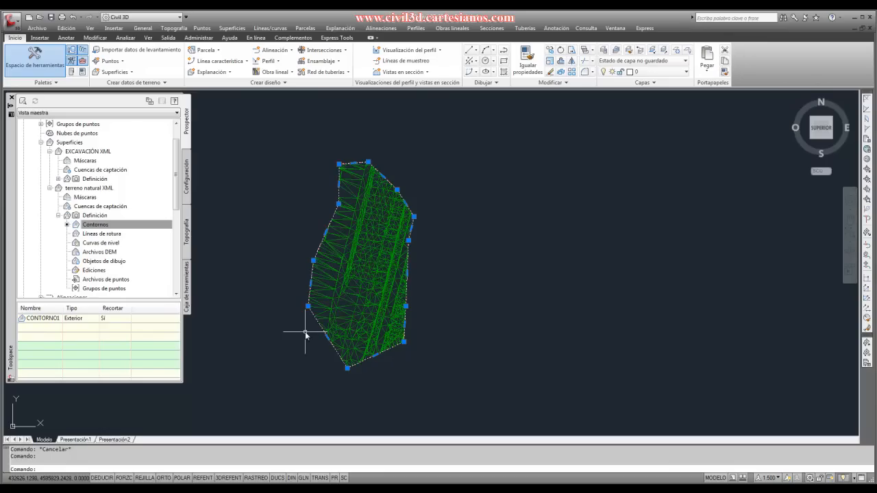
{"action": "key", "text": "Delete"}
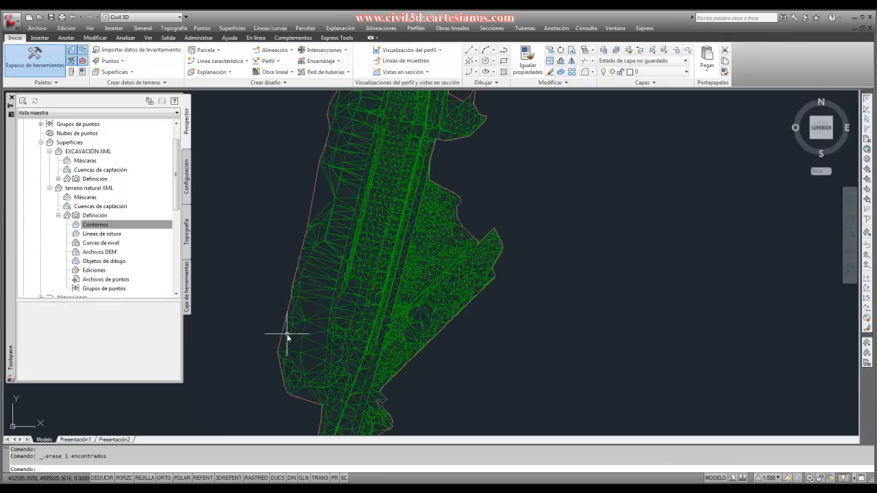
{"action": "scroll", "coordinate": [339, 250], "scroll_direction": "down", "scroll_amount": 5}
{"action": "scroll", "coordinate": [354, 197], "scroll_direction": "up", "scroll_amount": 2}
{"action": "scroll", "coordinate": [353, 197], "scroll_direction": "down", "scroll_amount": 4}
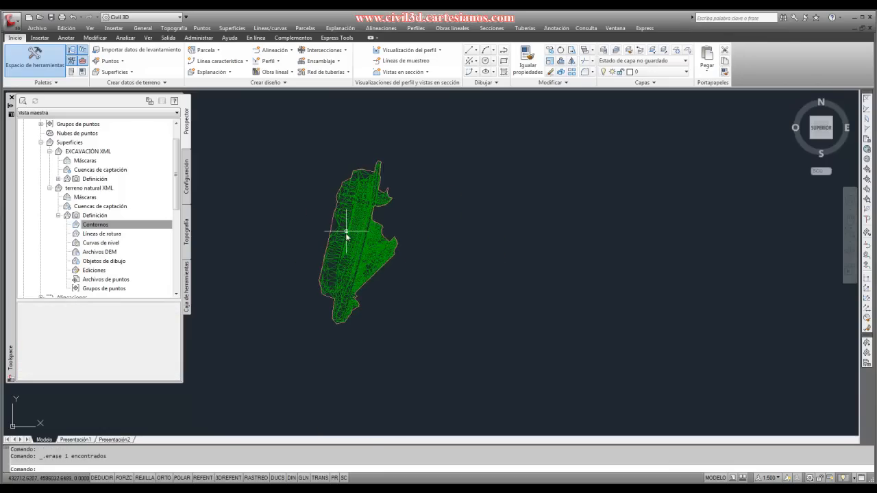
{"action": "scroll", "coordinate": [349, 237], "scroll_direction": "up", "scroll_amount": 3}
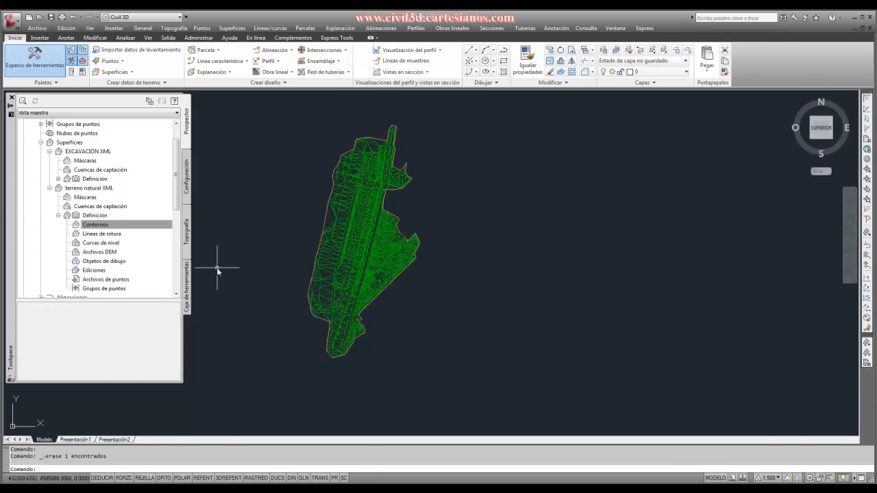
{"action": "left_click", "coordinate": [110, 226]}
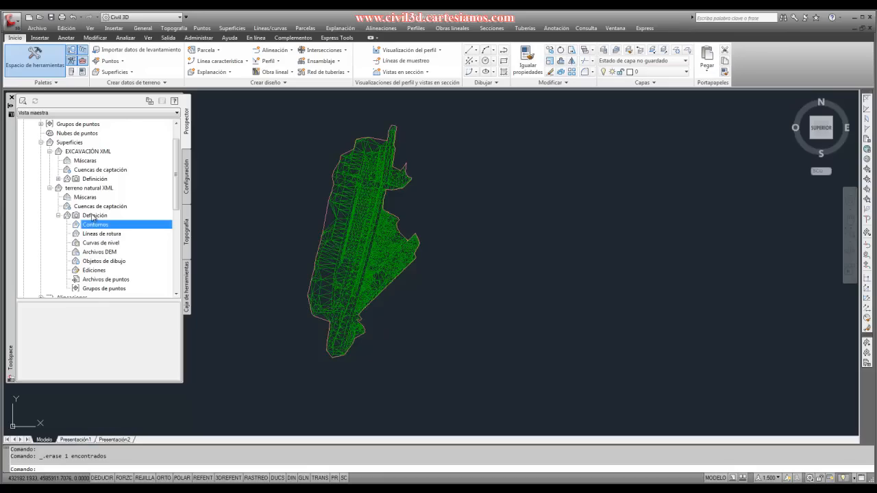
{"action": "right_click", "coordinate": [90, 190]}
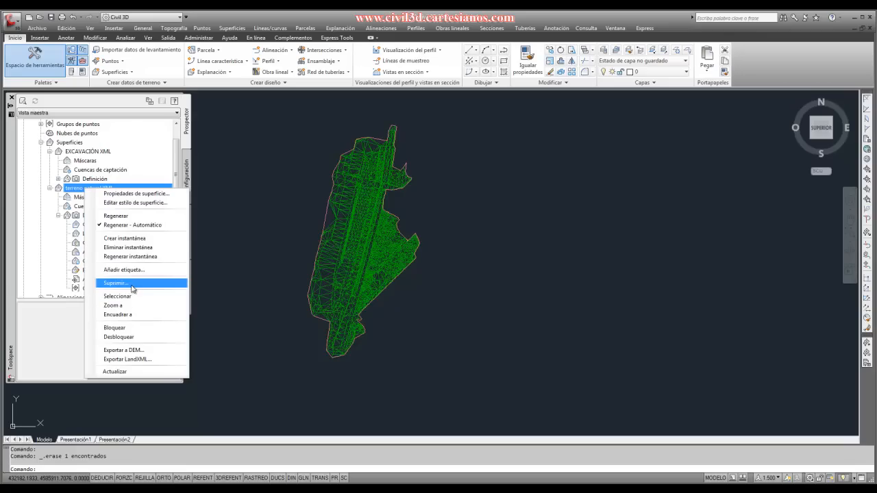
{"action": "left_click", "coordinate": [246, 283]}
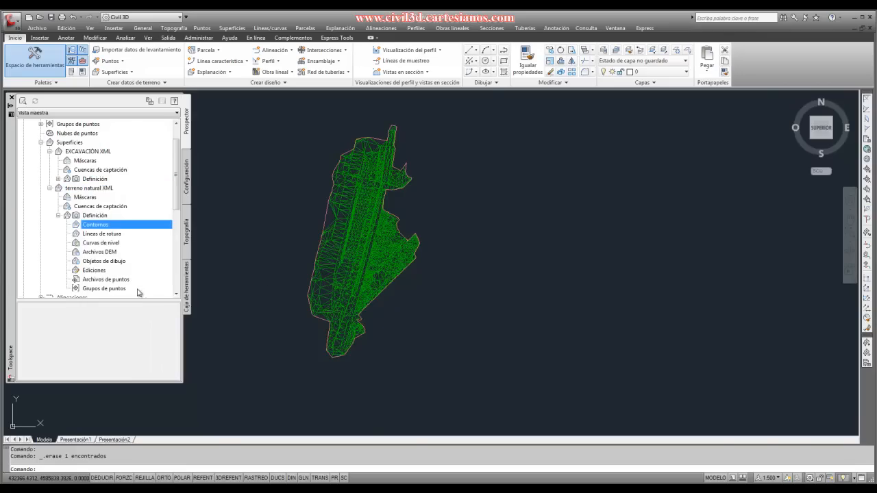
{"action": "scroll", "coordinate": [137, 292], "scroll_direction": "down", "scroll_amount": 7}
{"action": "double_click", "coordinate": [134, 292]}
{"action": "scroll", "coordinate": [323, 269], "scroll_direction": "up", "scroll_amount": 4}
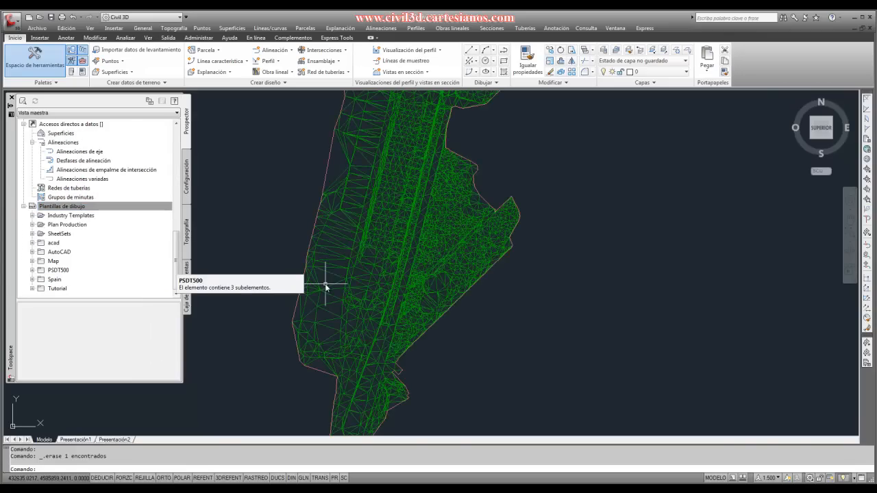
- Draw a closed eight-vertex polyline over the western part of the terrain mesh, about 150 m wide and 305 m tall
{"action": "left_click", "coordinate": [325, 285]}
{"action": "key", "text": "Escape"}
{"action": "type", "text": "pl"}
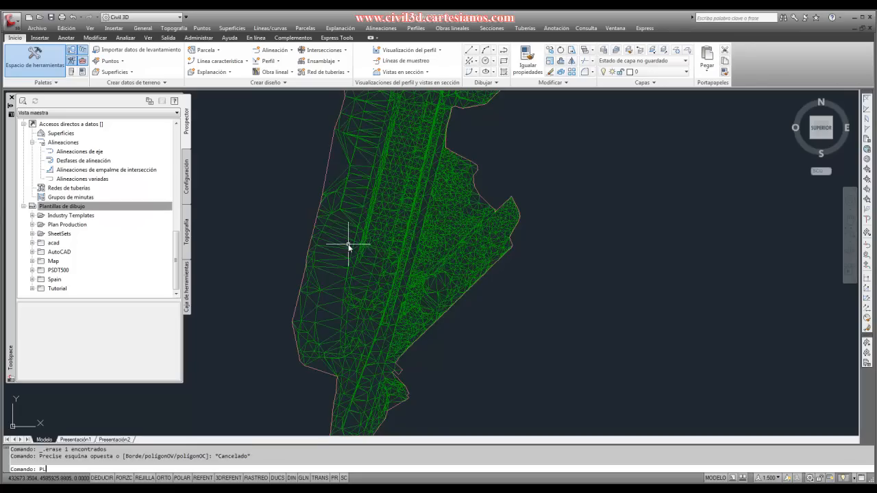
{"action": "key", "text": "Return"}
{"action": "left_click", "coordinate": [328, 276]}
{"action": "left_click", "coordinate": [339, 166]}
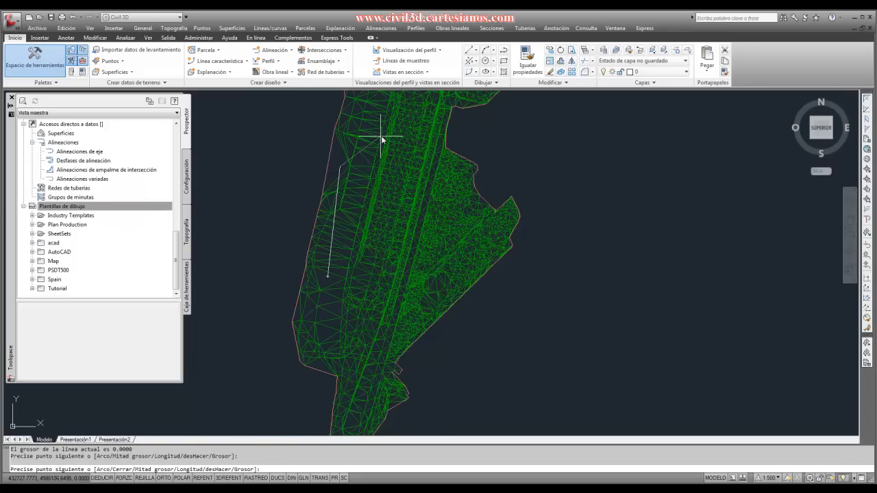
{"action": "left_click", "coordinate": [382, 136]}
{"action": "left_click", "coordinate": [417, 199]}
{"action": "left_click", "coordinate": [398, 251]}
{"action": "left_click", "coordinate": [416, 277]}
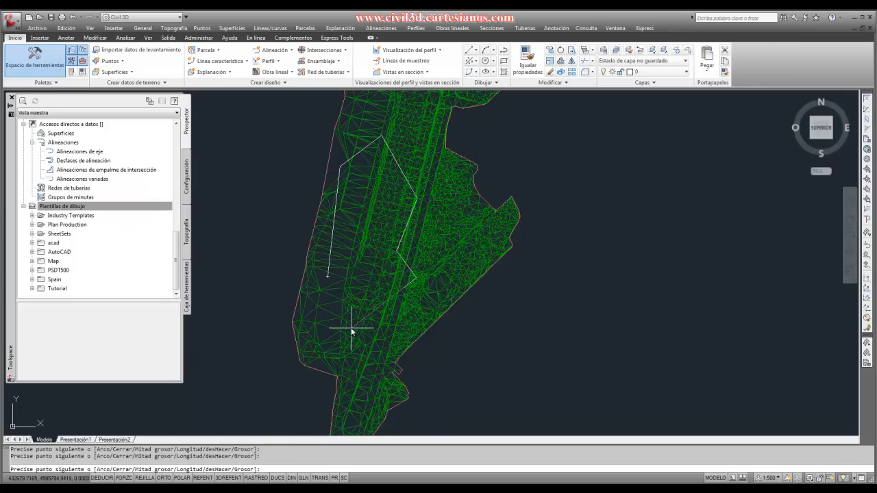
{"action": "type", "text": "C"}
{"action": "key", "text": "Return"}
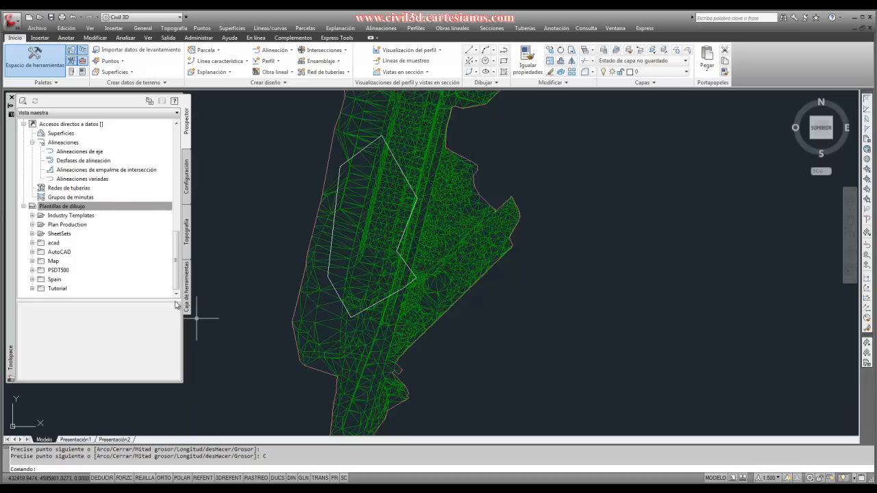
- Add the new polyline to terreno natural XML as an exterior boundary named CONTORNO1, with non-destructive breakline and 1.000 m mid-ordinate distance
{"action": "scroll", "coordinate": [118, 242], "scroll_direction": "up", "scroll_amount": 3}
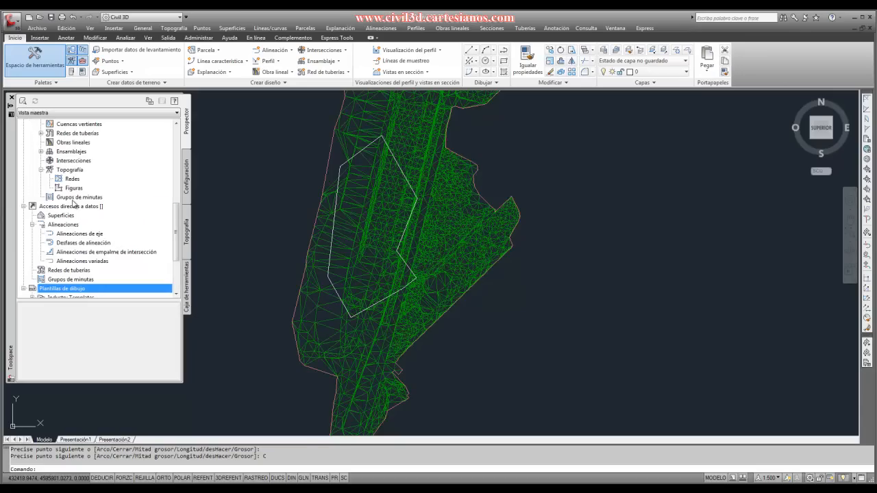
{"action": "scroll", "coordinate": [103, 200], "scroll_direction": "up", "scroll_amount": 10}
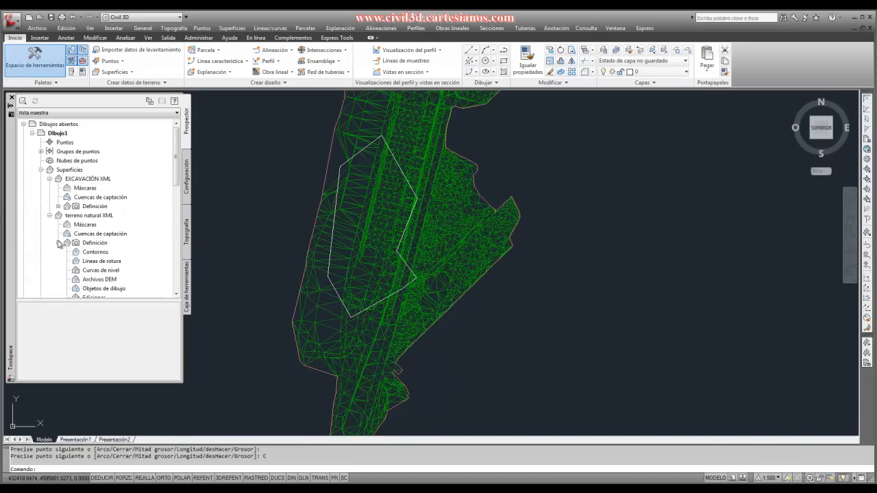
{"action": "left_click", "coordinate": [87, 253]}
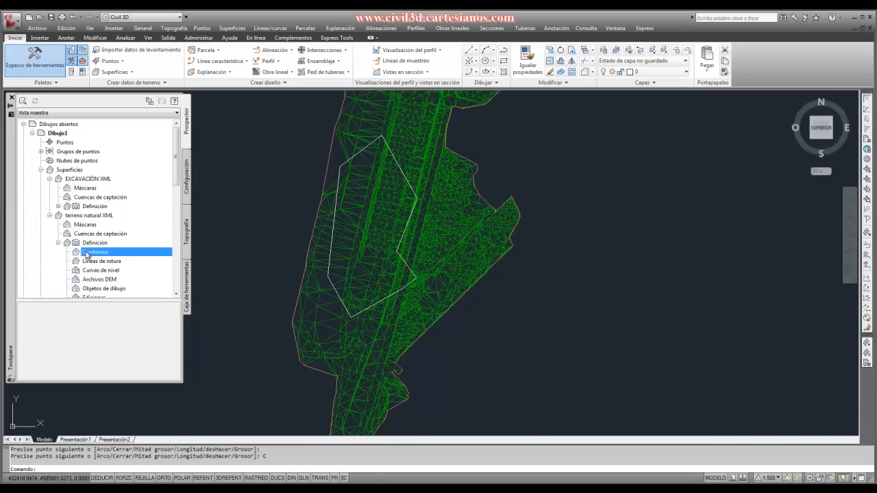
{"action": "right_click", "coordinate": [87, 254]}
{"action": "left_click", "coordinate": [102, 263]}
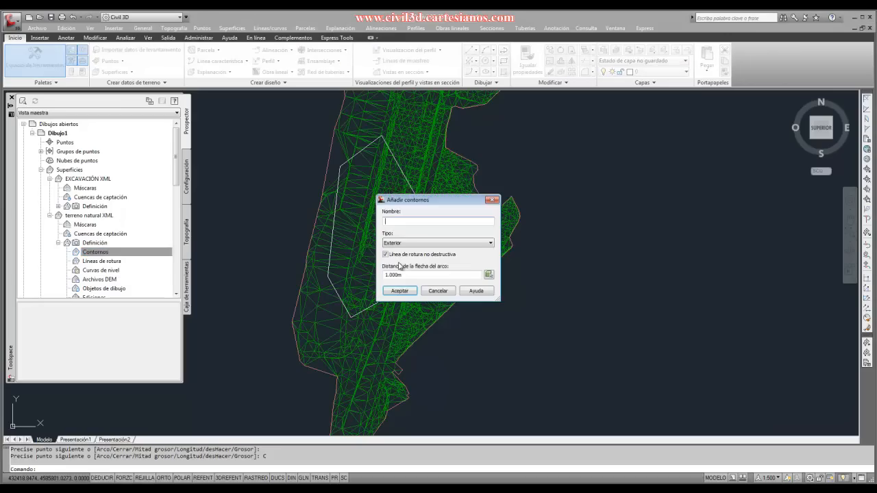
{"action": "type", "text": "CONTO"}
{"action": "key", "text": "BackSpace"}
{"action": "key", "text": "BackSpace"}
{"action": "type", "text": "TORNO1"}
{"action": "left_click", "coordinate": [400, 291]}
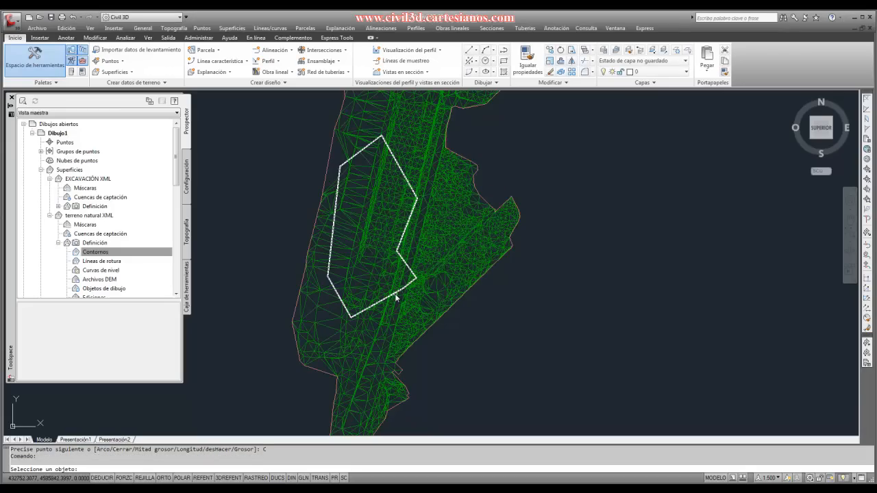
{"action": "left_click", "coordinate": [396, 291]}
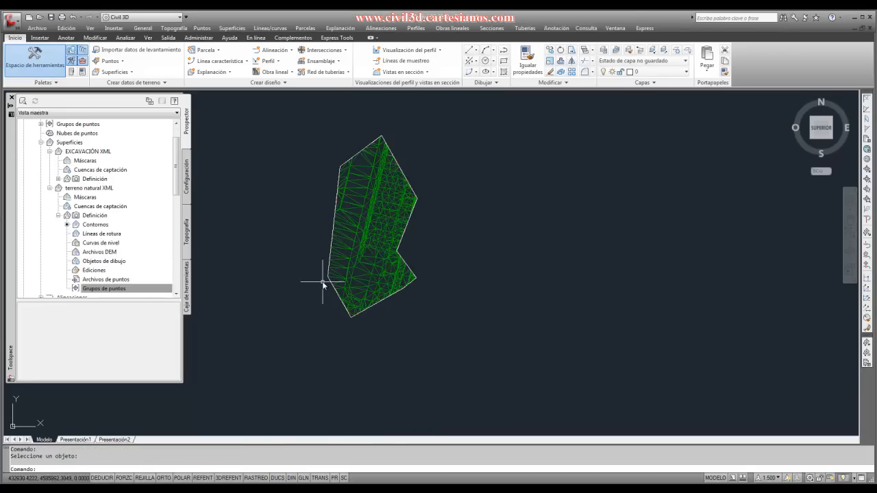
- Open the properties of the CONTORNO1 boundary in the terreno natural XML surface definition
{"action": "scroll", "coordinate": [315, 275], "scroll_direction": "up", "scroll_amount": 2}
{"action": "left_click", "coordinate": [164, 287]}
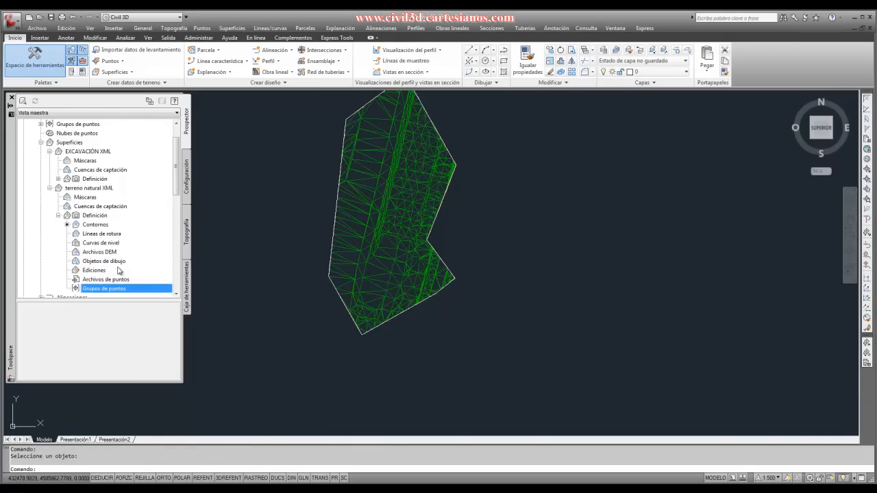
{"action": "left_click", "coordinate": [106, 253]}
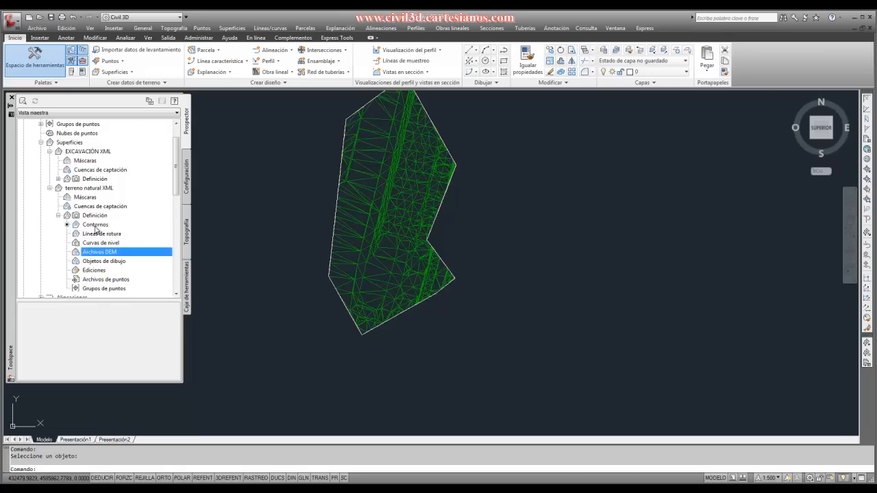
{"action": "left_click", "coordinate": [96, 225]}
{"action": "left_click", "coordinate": [45, 319]}
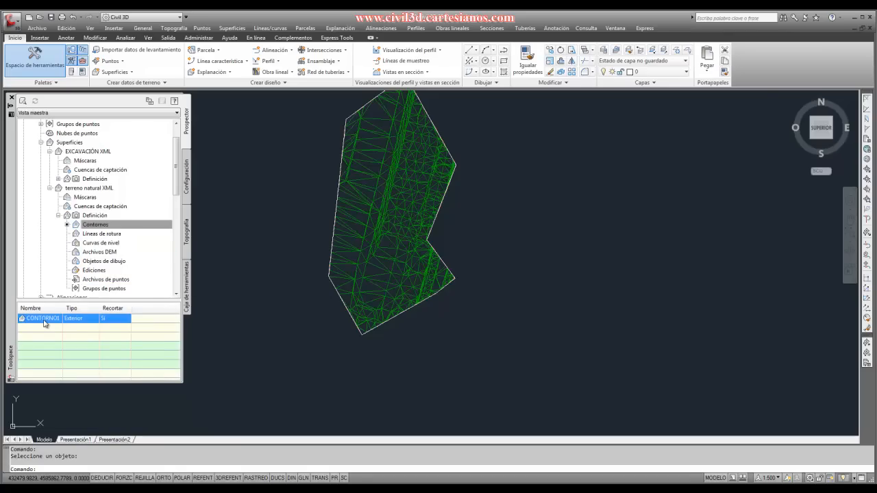
{"action": "right_click", "coordinate": [45, 322]}
{"action": "left_click", "coordinate": [61, 327]}
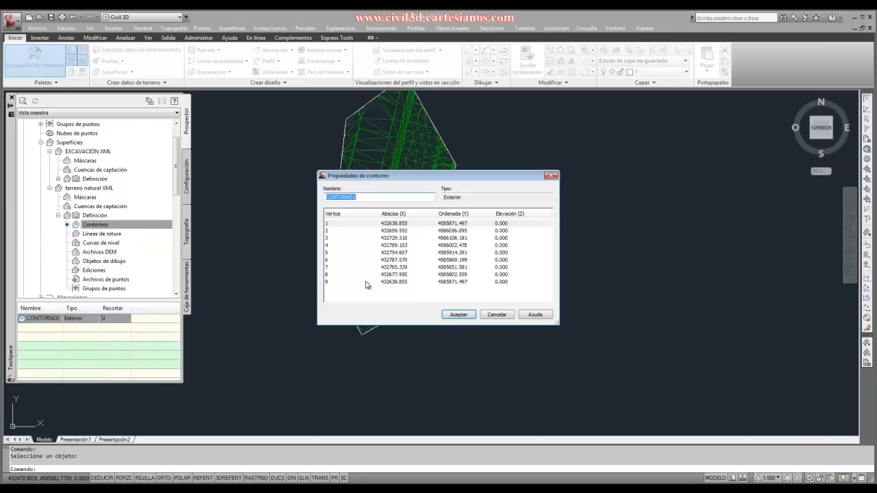
- Examine the X and Y coordinates of several CONTORNO1 vertices, including 1, 2, 3 and 7, and leave the properties without changes
{"action": "left_click", "coordinate": [379, 230]}
{"action": "left_click", "coordinate": [395, 266]}
{"action": "left_click", "coordinate": [387, 238]}
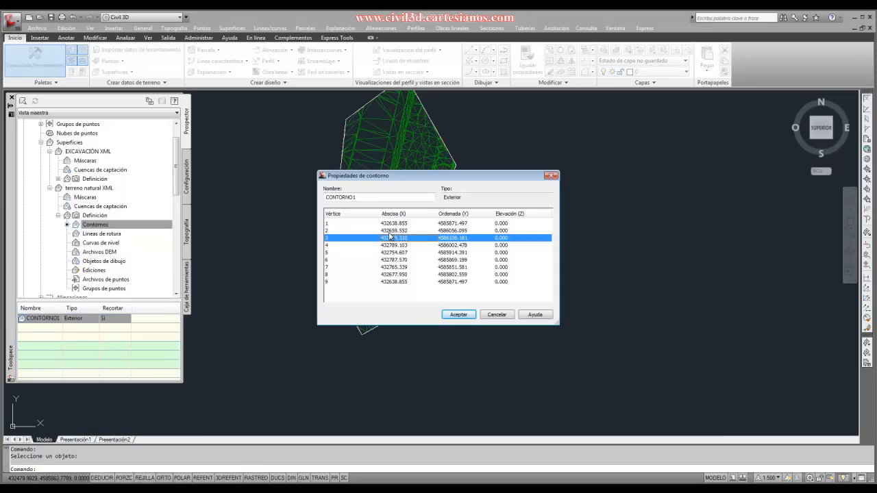
{"action": "left_click", "coordinate": [436, 266]}
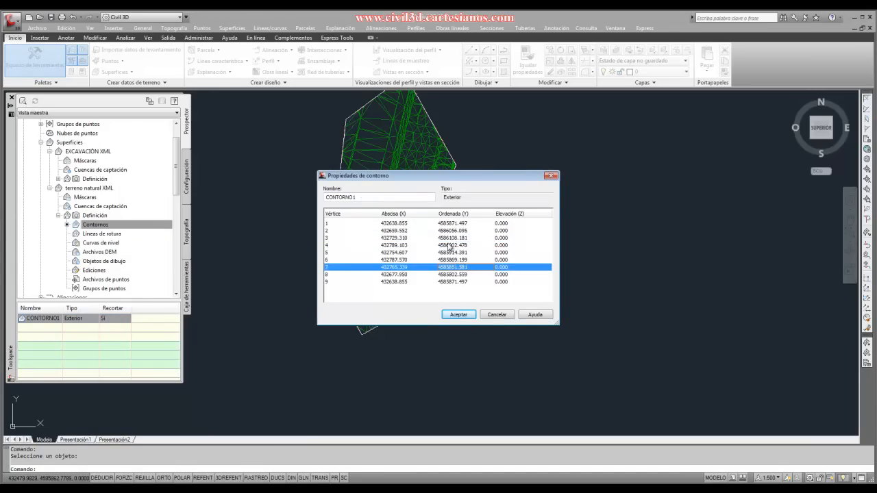
{"action": "left_click", "coordinate": [445, 238]}
{"action": "left_click", "coordinate": [449, 224]}
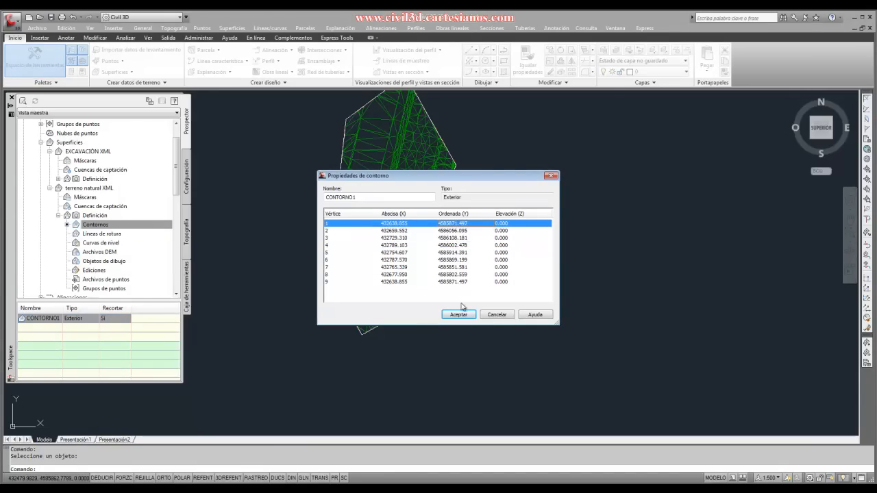
{"action": "left_click", "coordinate": [497, 315]}
- Try to insert the CONTORNO1 boundary of the terreno natural XML surface into the drawing
{"action": "left_click", "coordinate": [95, 226]}
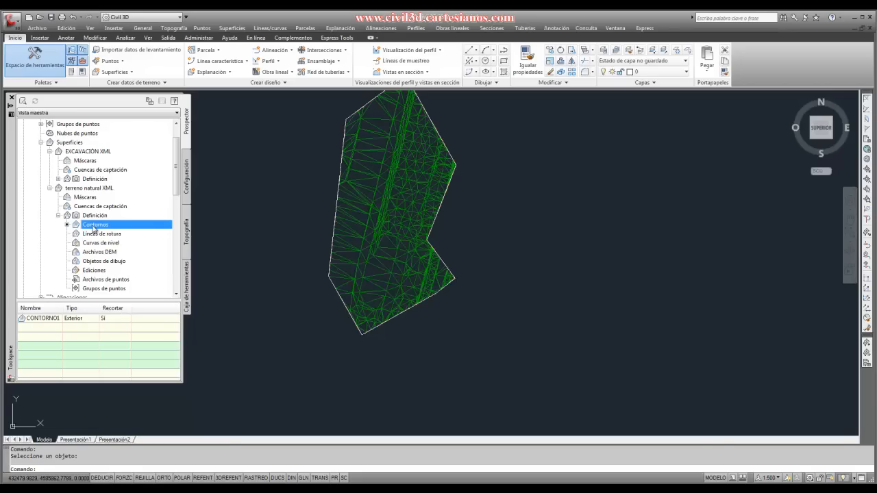
{"action": "right_click", "coordinate": [94, 229]}
{"action": "left_click", "coordinate": [43, 319]}
{"action": "right_click", "coordinate": [42, 320]}
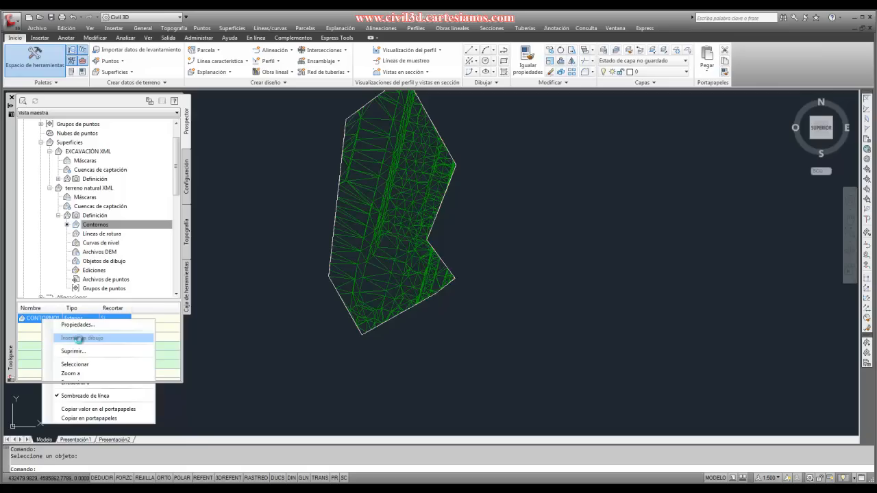
{"action": "left_click", "coordinate": [81, 340]}
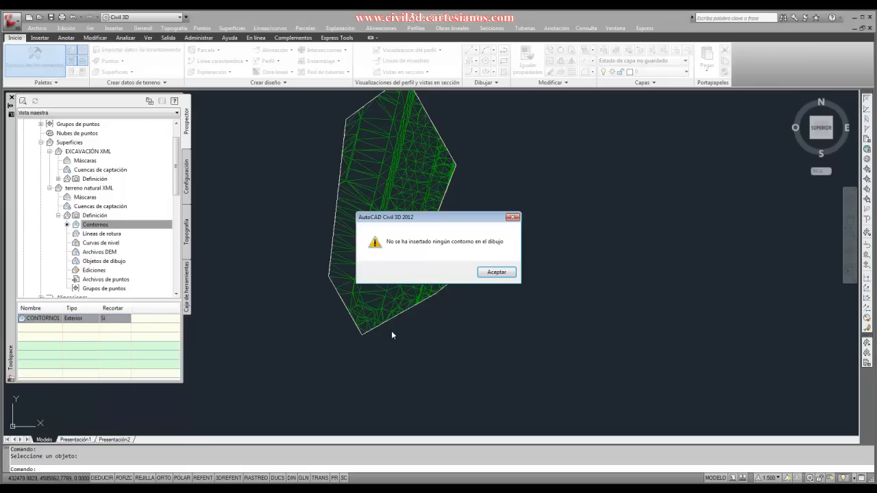
{"action": "left_click", "coordinate": [496, 272]}
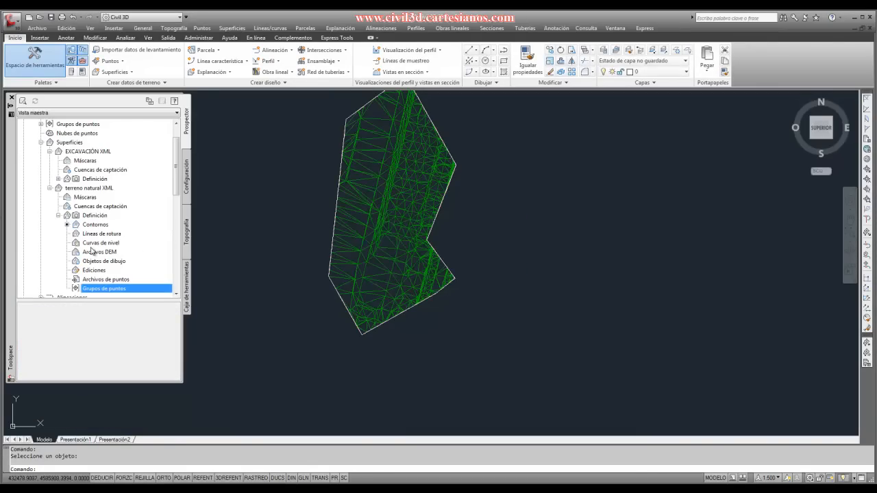
{"action": "left_click", "coordinate": [72, 142]}
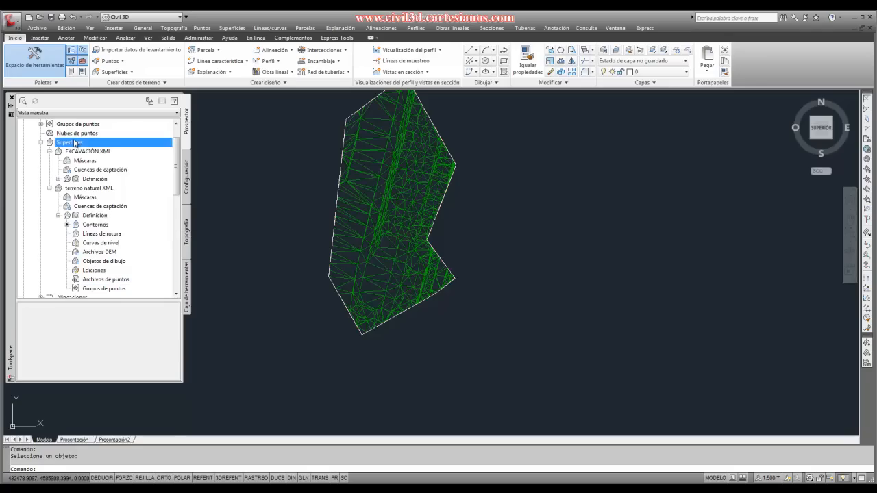
{"action": "right_click", "coordinate": [82, 145]}
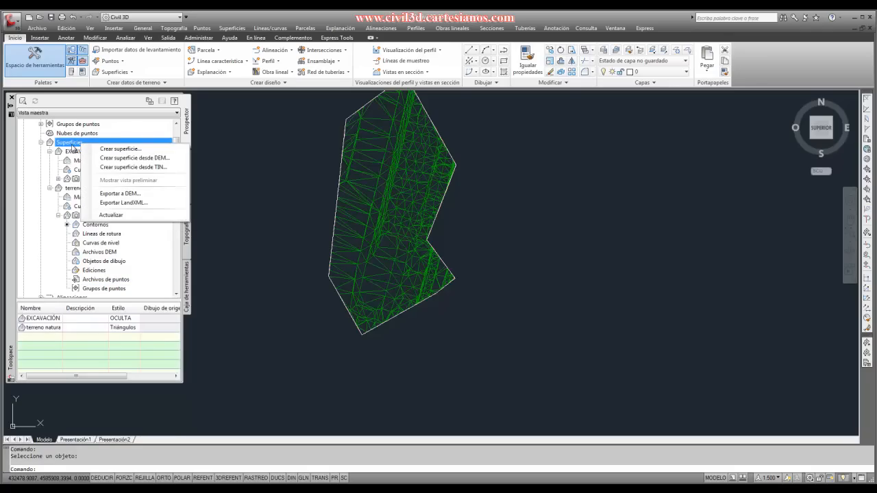
{"action": "left_click", "coordinate": [34, 219]}
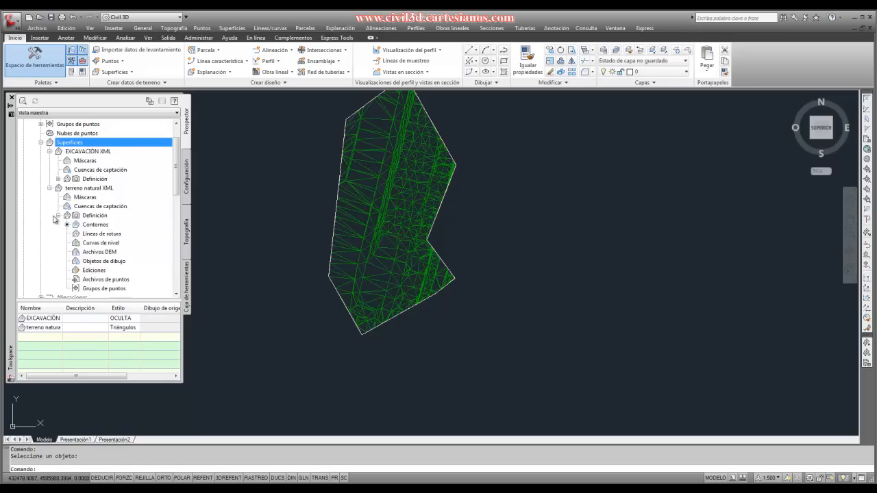
- Examine the general definition options and the operation list in the terreno natural XML surface properties, and leave without changes
{"action": "left_click", "coordinate": [49, 188]}
{"action": "left_click", "coordinate": [89, 188]}
{"action": "right_click", "coordinate": [103, 188]}
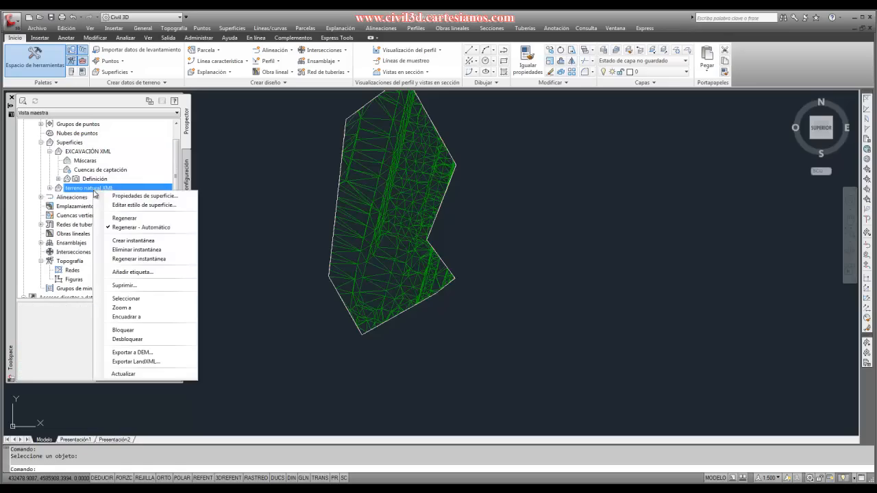
{"action": "left_click", "coordinate": [122, 196]}
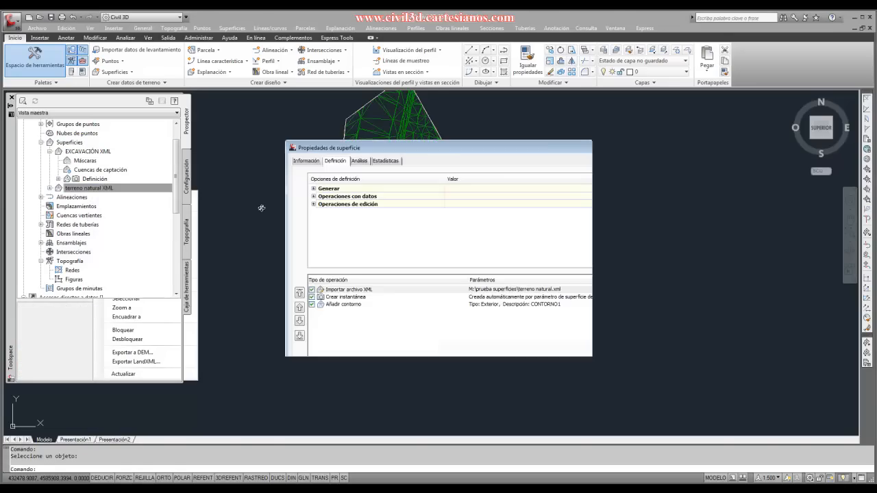
{"action": "left_click", "coordinate": [359, 160]}
{"action": "left_click", "coordinate": [335, 160]}
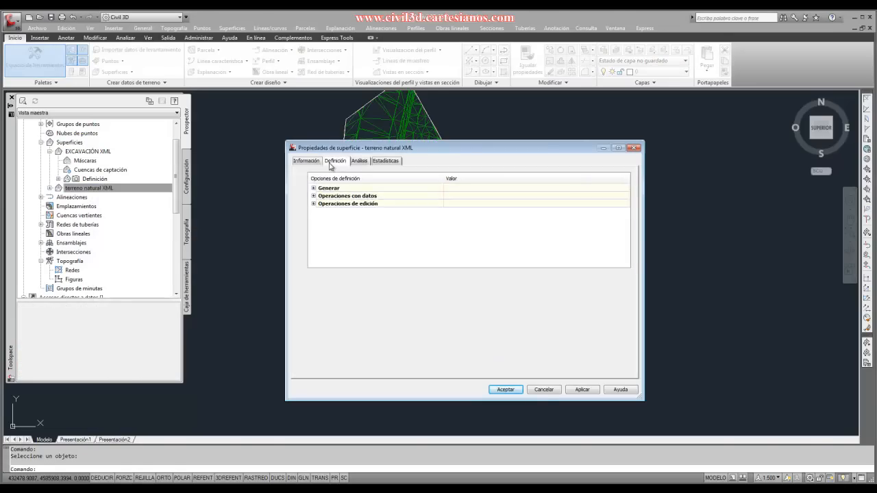
{"action": "left_click", "coordinate": [314, 188]}
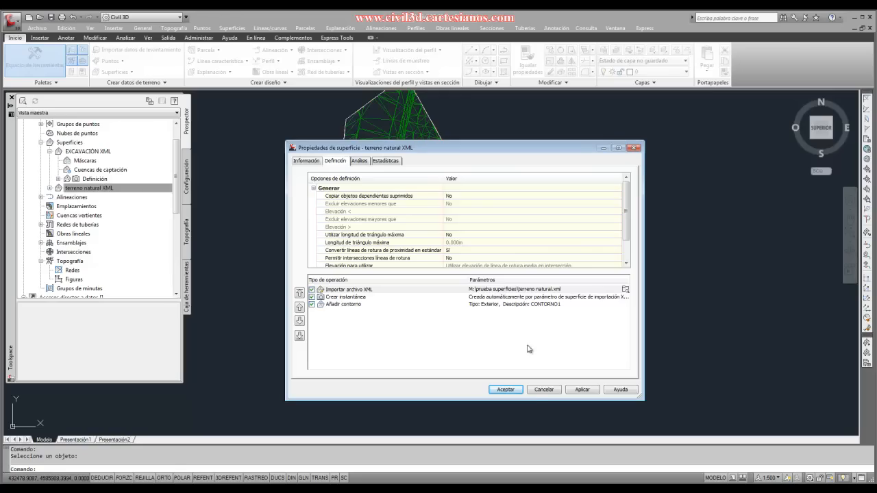
{"action": "left_click", "coordinate": [543, 390]}
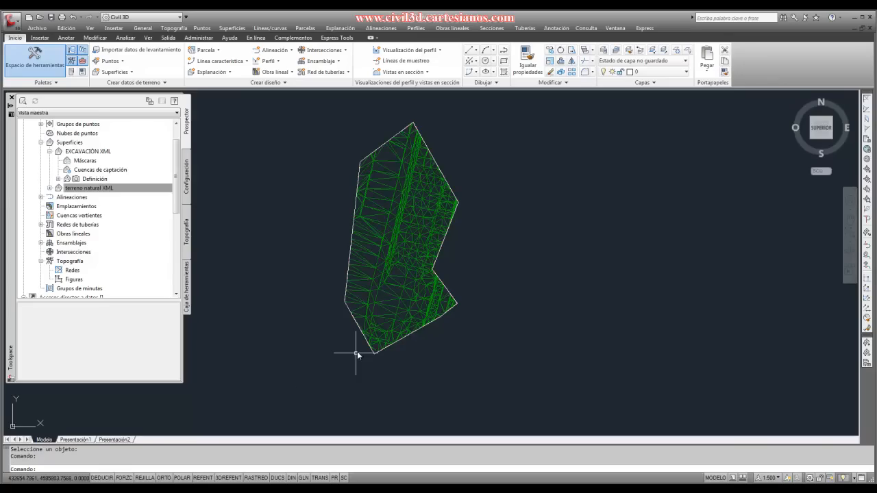
- Erase the boundary polyline that trims the terreno natural XML surface
{"action": "left_click", "coordinate": [365, 342]}
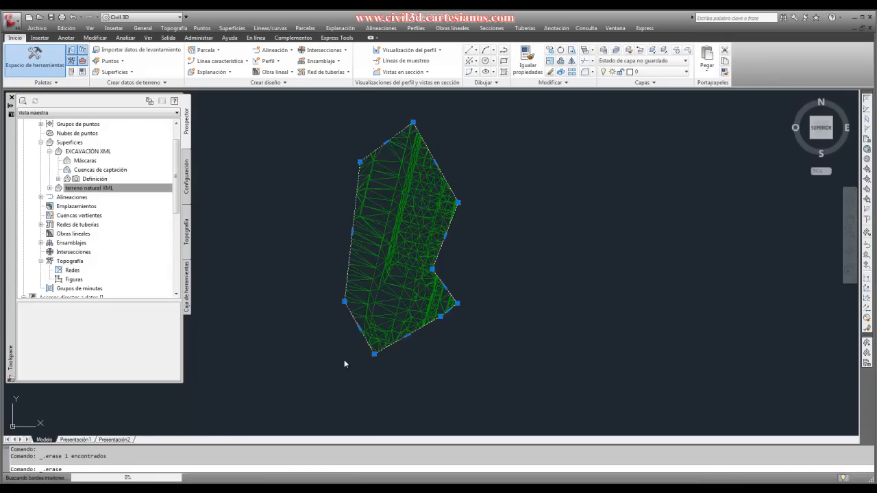
{"action": "key", "text": "Delete"}
{"action": "scroll", "coordinate": [357, 335], "scroll_direction": "down", "scroll_amount": 5}
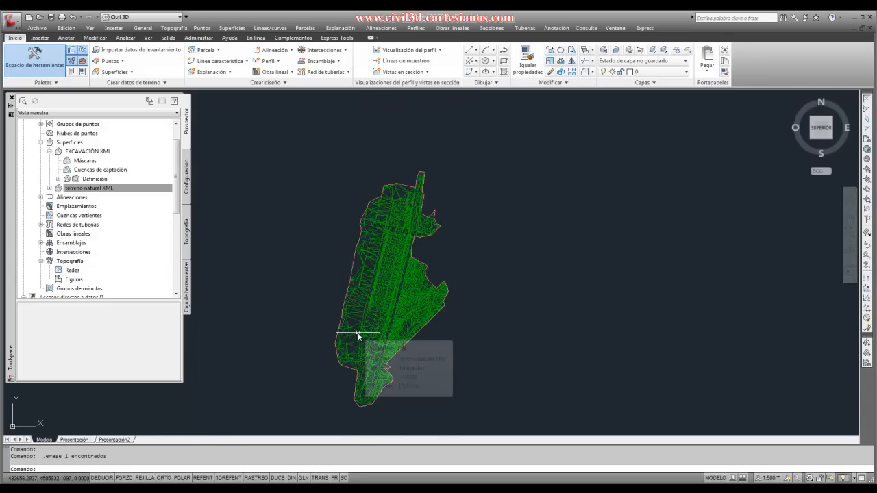
{"action": "scroll", "coordinate": [358, 335], "scroll_direction": "up", "scroll_amount": 2}
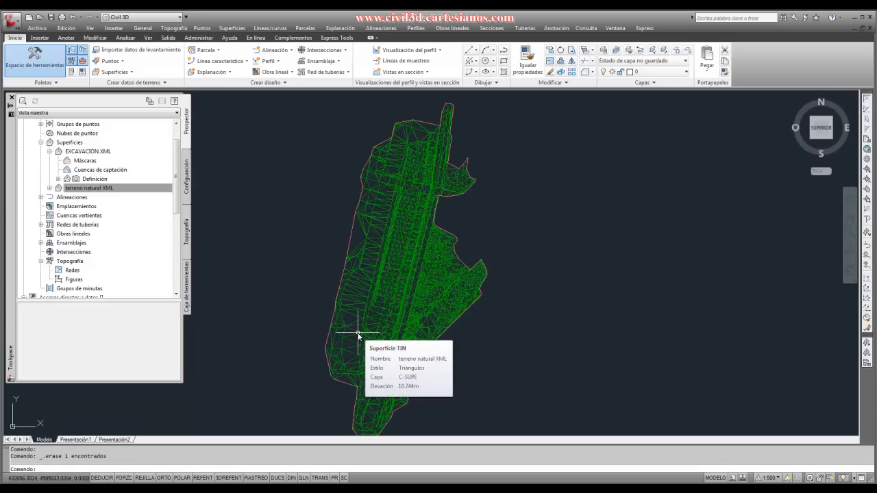
{"action": "left_click", "coordinate": [358, 334]}
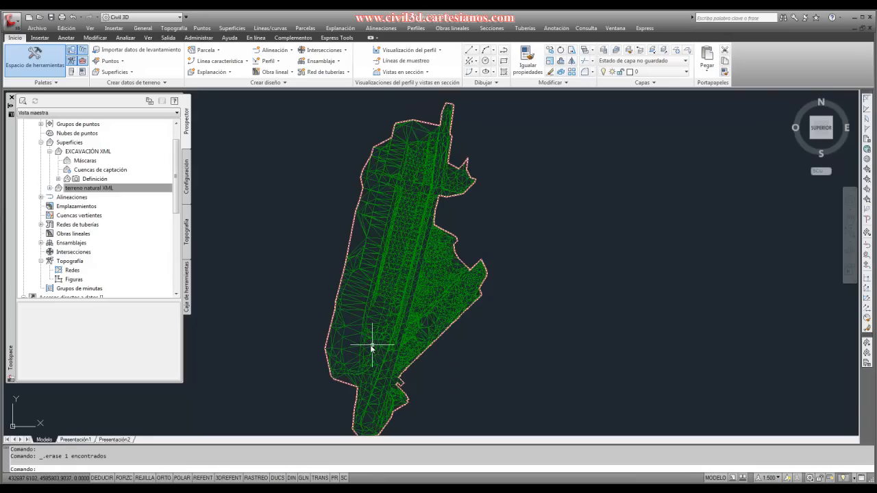
{"action": "scroll", "coordinate": [344, 272], "scroll_direction": "down", "scroll_amount": 4}
{"action": "scroll", "coordinate": [340, 358], "scroll_direction": "up", "scroll_amount": 3}
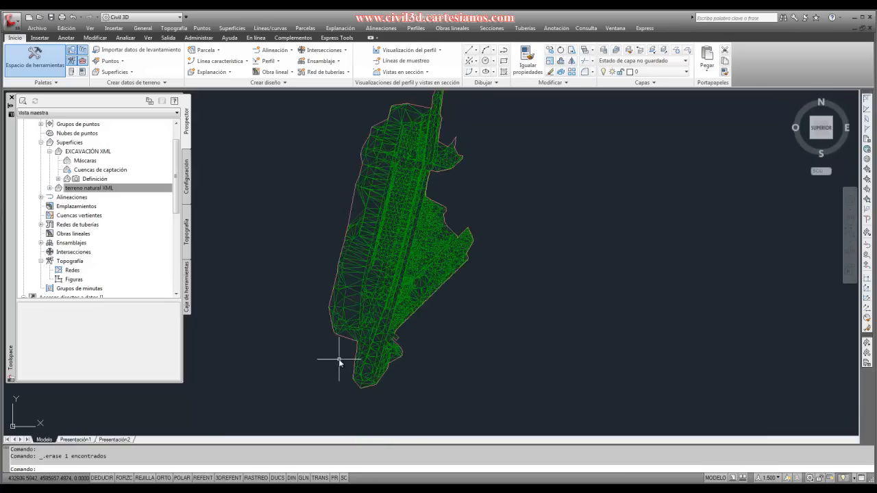
{"action": "scroll", "coordinate": [339, 358], "scroll_direction": "down", "scroll_amount": 2}
{"action": "scroll", "coordinate": [337, 348], "scroll_direction": "up", "scroll_amount": 1}
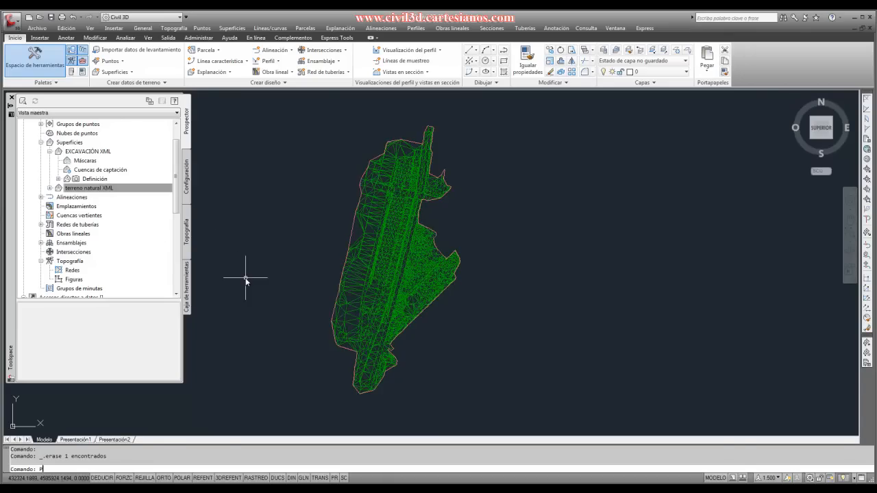
- Draw a closed seven-vertex polyline inside the central part of the terreno natural XML mesh
{"action": "type", "text": "L"}
{"action": "key", "text": "Return"}
{"action": "scroll", "coordinate": [322, 267], "scroll_direction": "up", "scroll_amount": 3}
{"action": "left_click", "coordinate": [355, 319]}
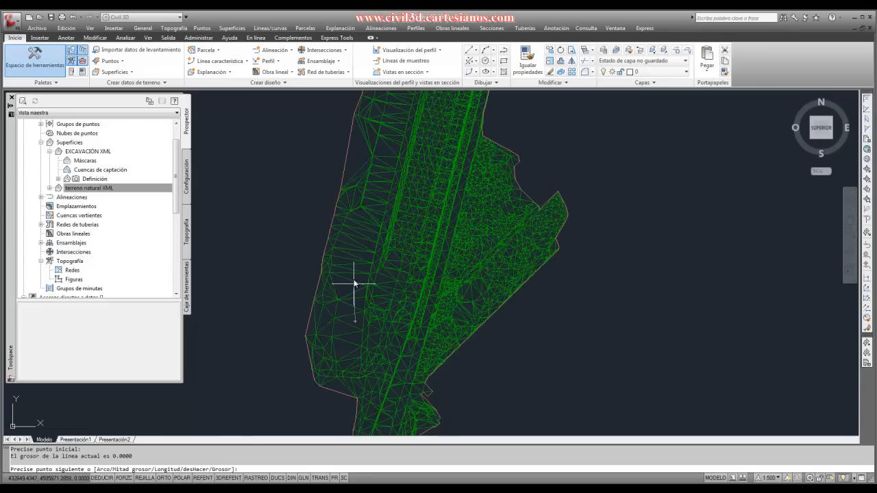
{"action": "left_click", "coordinate": [357, 207]}
{"action": "left_click", "coordinate": [406, 136]}
{"action": "left_click", "coordinate": [458, 172]}
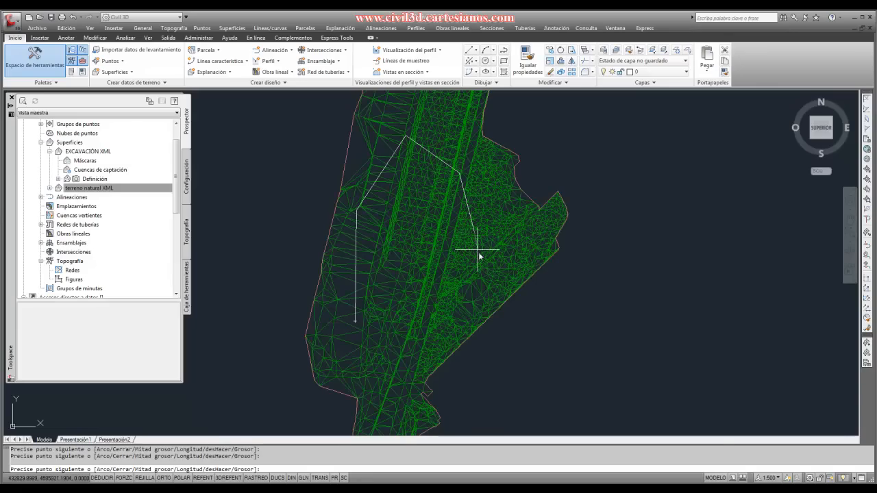
{"action": "left_click", "coordinate": [478, 277]}
{"action": "left_click", "coordinate": [436, 313]}
{"action": "type", "text": "C"}
{"action": "key", "text": "Return"}
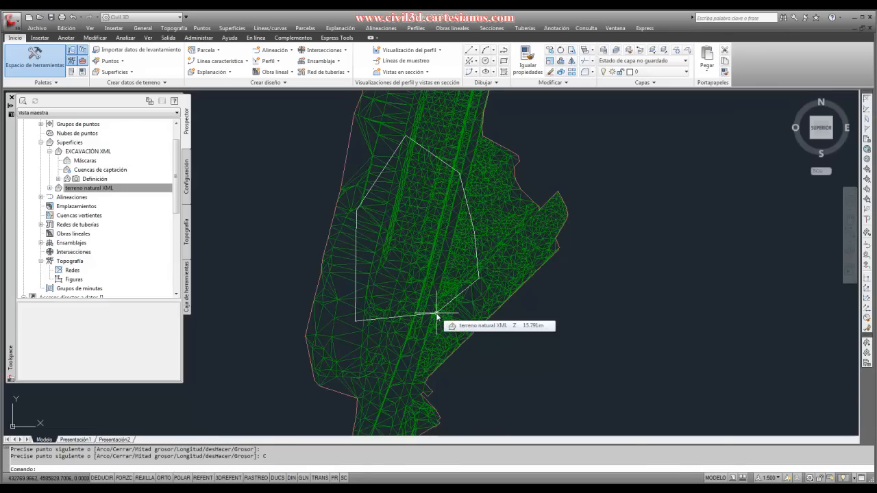
- Draw a larger closed eight-vertex polyline around the first one, extending further north within the terrain mesh
{"action": "scroll", "coordinate": [395, 340], "scroll_direction": "up", "scroll_amount": 2}
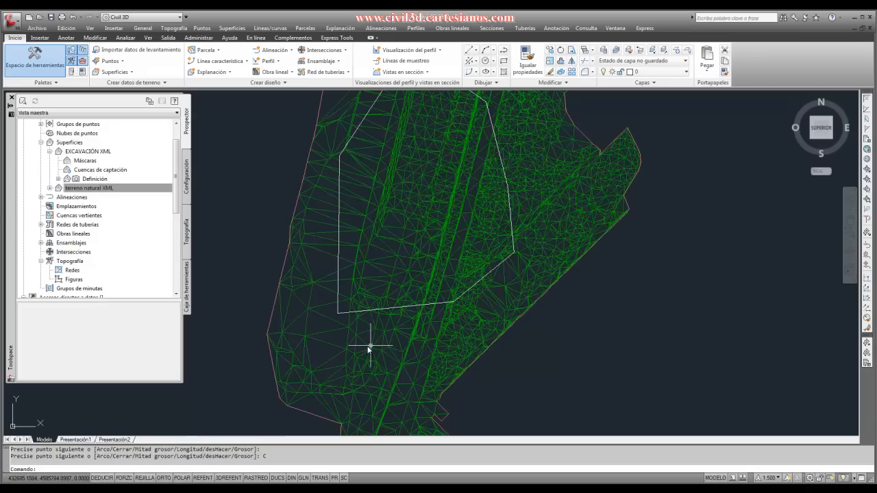
{"action": "right_click", "coordinate": [332, 351]}
{"action": "left_click", "coordinate": [356, 208]}
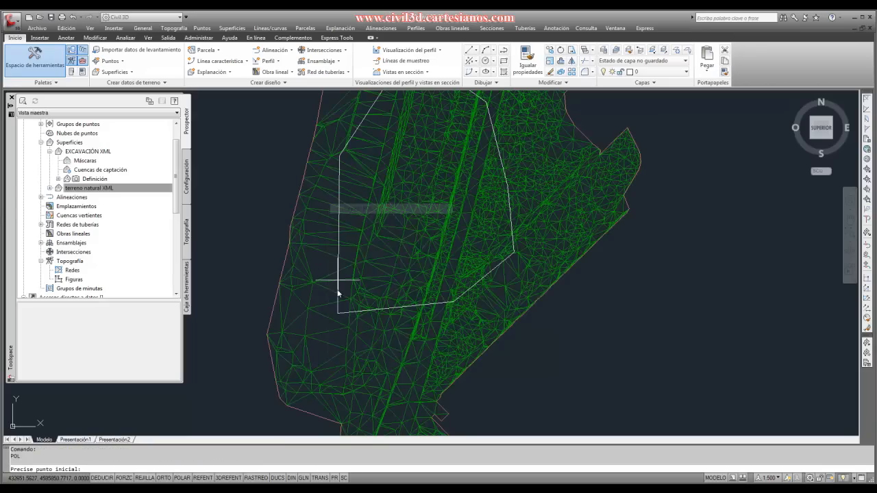
{"action": "scroll", "coordinate": [329, 341], "scroll_direction": "down", "scroll_amount": 3}
{"action": "scroll", "coordinate": [329, 341], "scroll_direction": "up", "scroll_amount": 2}
{"action": "left_click", "coordinate": [327, 344]}
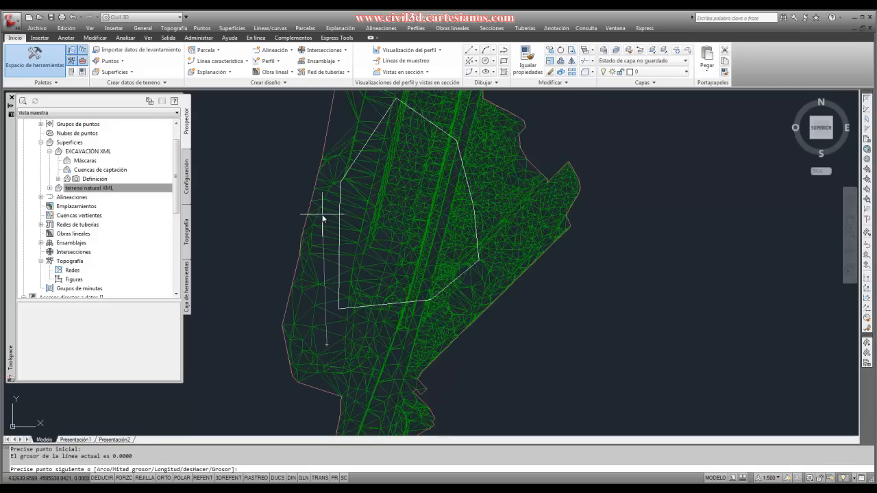
{"action": "scroll", "coordinate": [323, 218], "scroll_direction": "down", "scroll_amount": 4}
{"action": "left_click", "coordinate": [361, 180]}
{"action": "left_click", "coordinate": [389, 169]}
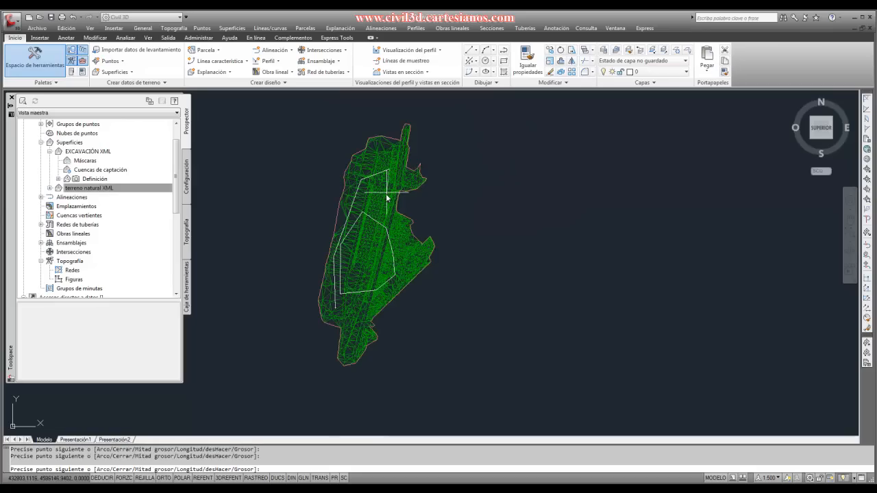
{"action": "left_click", "coordinate": [404, 274]}
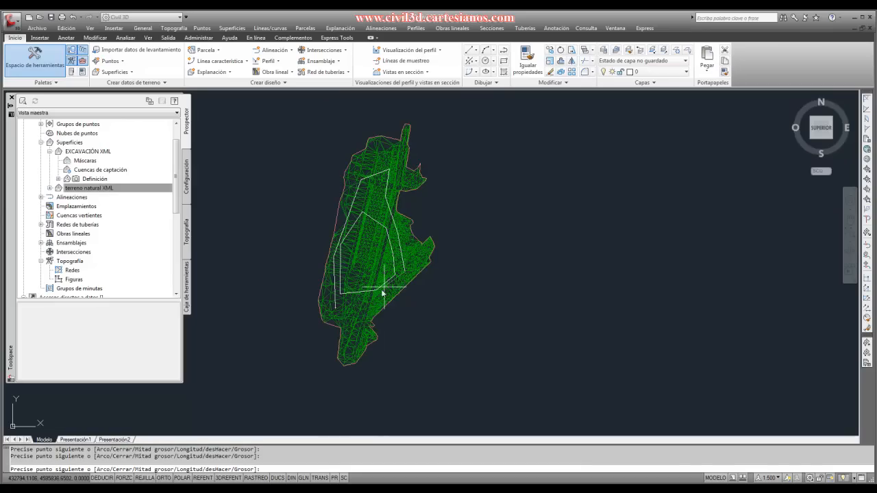
{"action": "left_click", "coordinate": [380, 303]}
{"action": "type", "text": "C"}
{"action": "key", "text": "Return"}
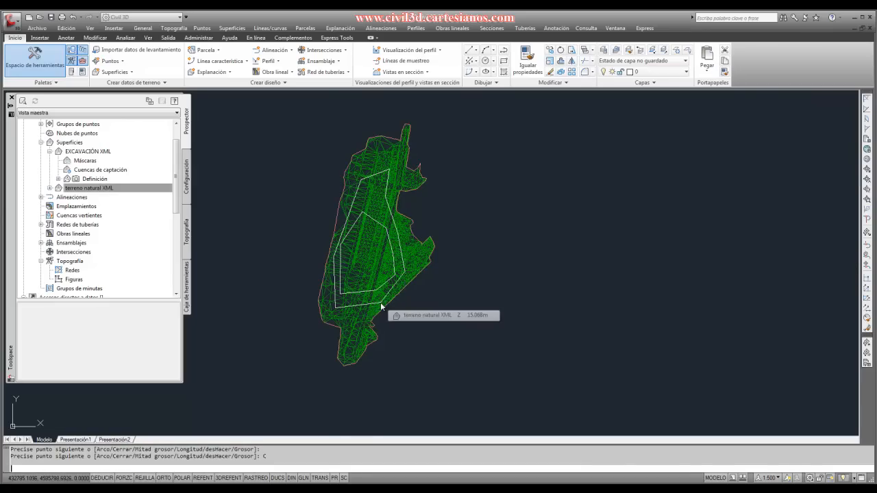
- Draw a small closed five-vertex polyline inside the southern tip of the terrain mesh, outside the two existing polylines
{"action": "scroll", "coordinate": [350, 257], "scroll_direction": "up", "scroll_amount": 4}
{"action": "right_click", "coordinate": [357, 266]}
{"action": "left_click", "coordinate": [374, 272]}
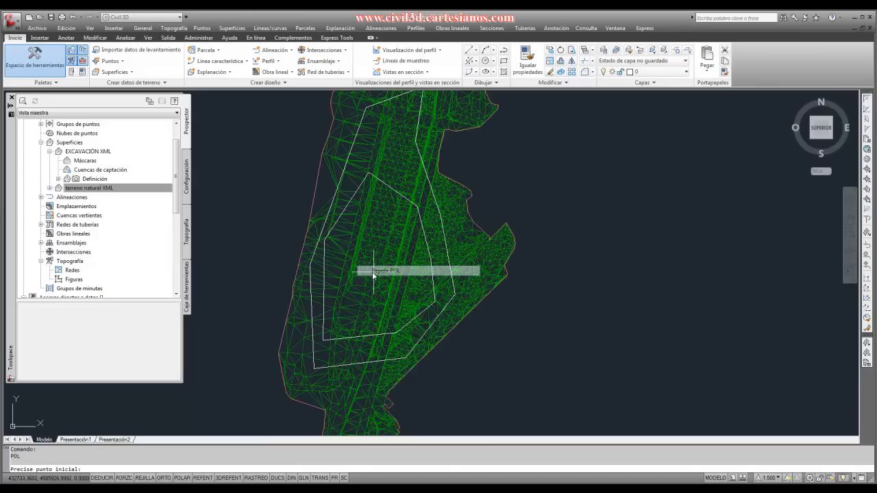
{"action": "scroll", "coordinate": [325, 329], "scroll_direction": "down", "scroll_amount": 3}
{"action": "scroll", "coordinate": [335, 366], "scroll_direction": "up", "scroll_amount": 3}
{"action": "left_click", "coordinate": [333, 364]}
{"action": "left_click", "coordinate": [336, 335]}
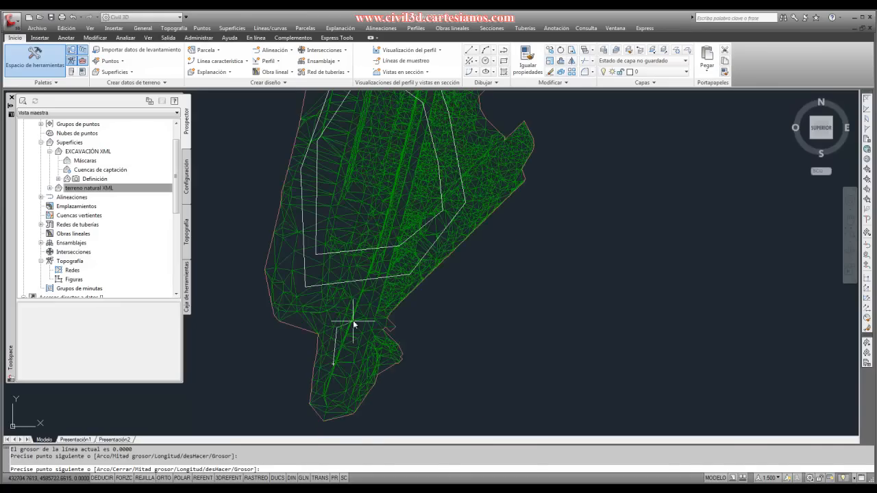
{"action": "left_click", "coordinate": [363, 313]}
{"action": "left_click", "coordinate": [365, 368]}
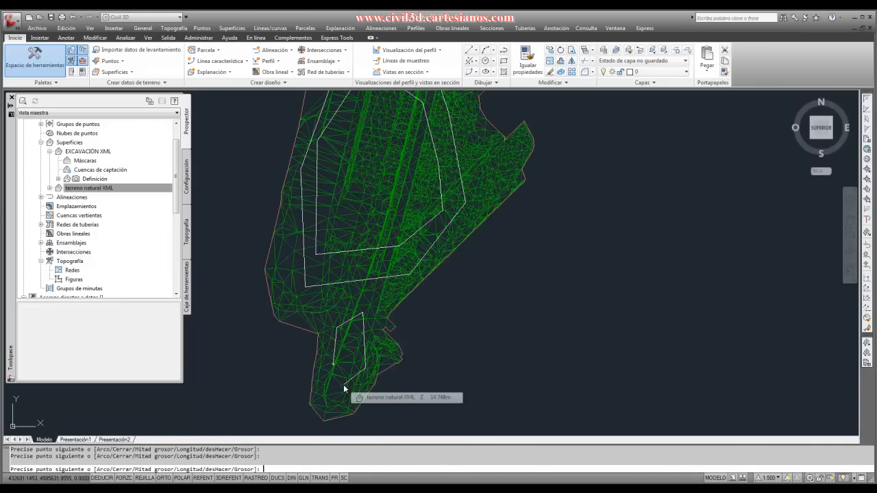
{"action": "type", "text": "c"}
{"action": "key", "text": "Return"}
{"action": "scroll", "coordinate": [421, 336], "scroll_direction": "down", "scroll_amount": 3}
{"action": "scroll", "coordinate": [433, 302], "scroll_direction": "up", "scroll_amount": 2}
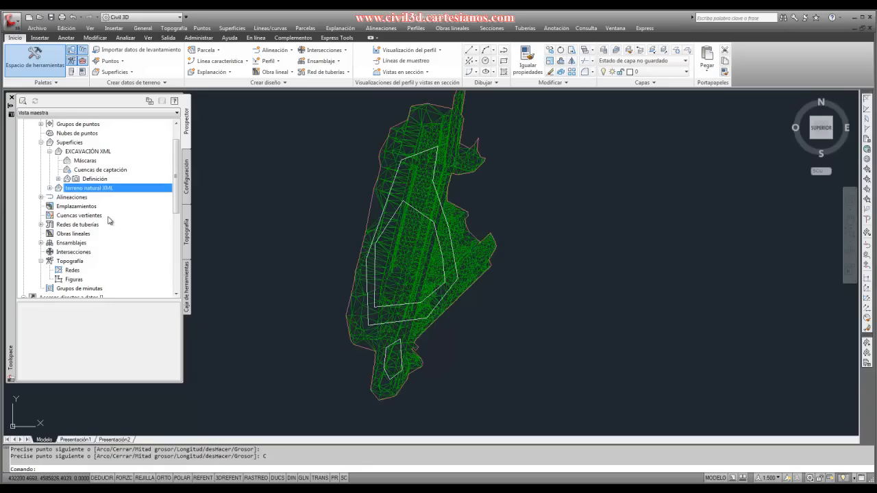
- Add an exterior boundary named 1 to the terreno natural XML surface, using the inner seven-vertex polyline
{"action": "left_click", "coordinate": [50, 151]}
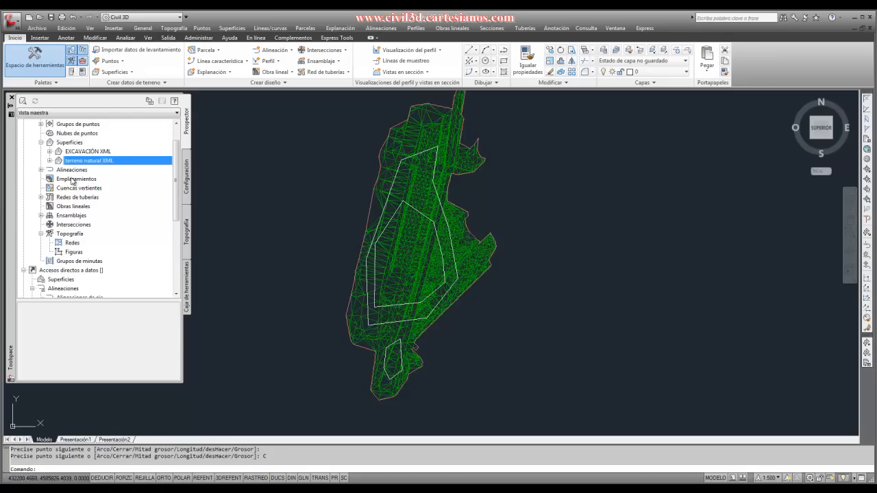
{"action": "left_click", "coordinate": [50, 160]}
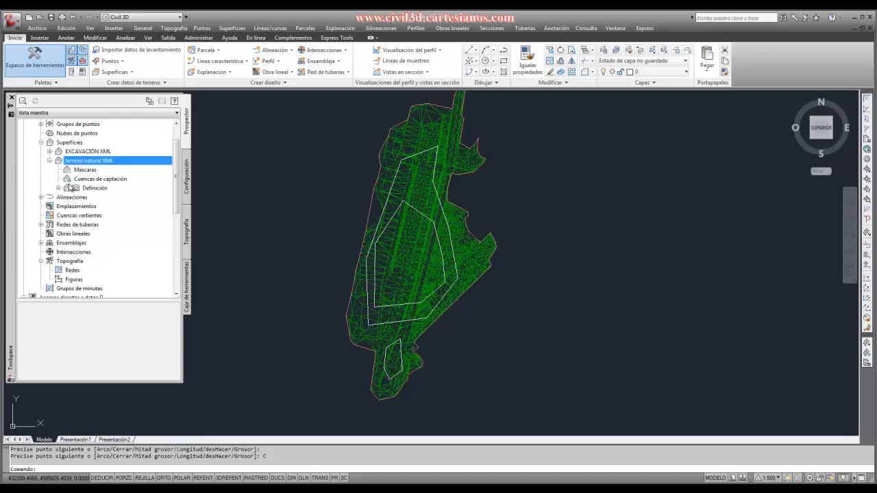
{"action": "left_click", "coordinate": [59, 188]}
{"action": "right_click", "coordinate": [87, 197]}
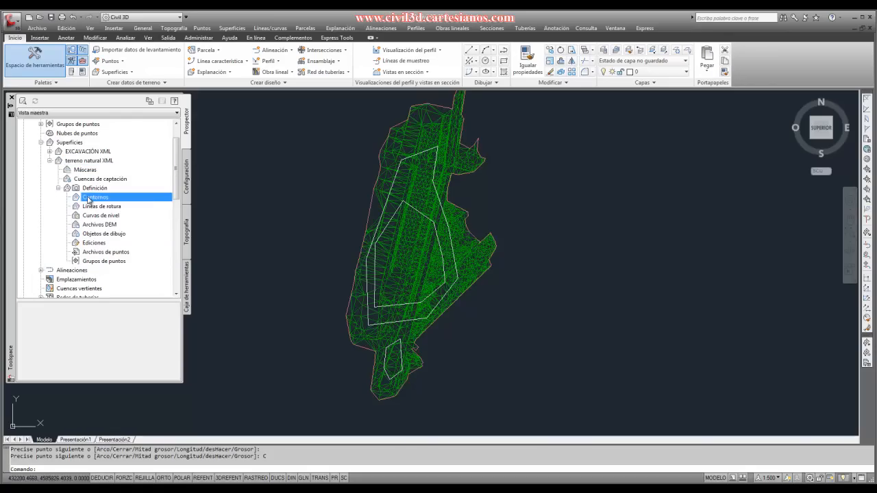
{"action": "left_click", "coordinate": [105, 203]}
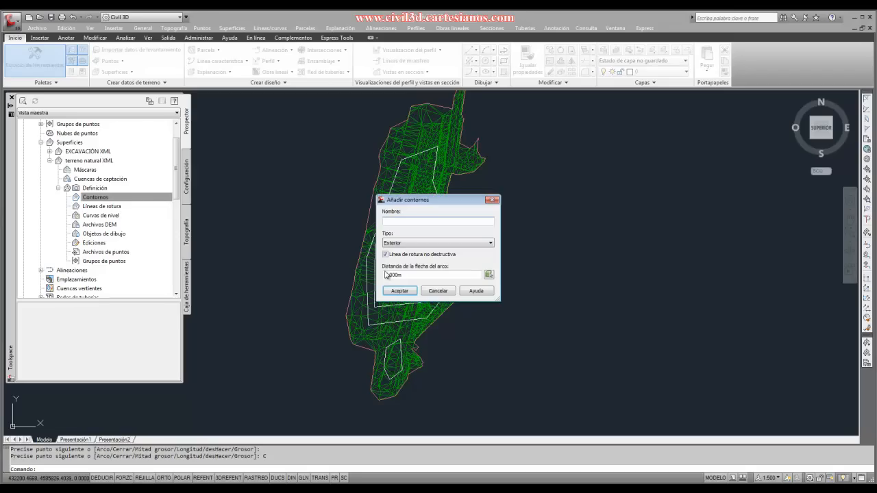
{"action": "type", "text": "1"}
{"action": "left_click", "coordinate": [398, 292]}
{"action": "scroll", "coordinate": [412, 221], "scroll_direction": "up", "scroll_amount": 4}
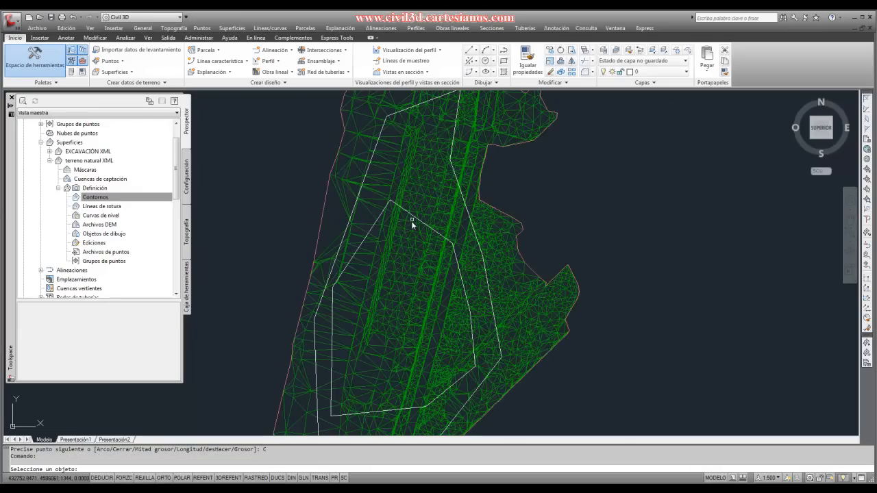
{"action": "scroll", "coordinate": [416, 219], "scroll_direction": "up", "scroll_amount": 5}
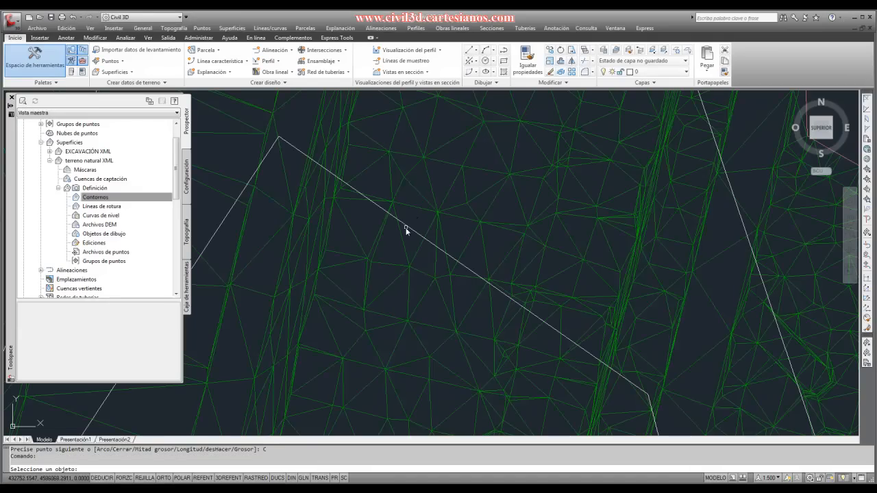
{"action": "scroll", "coordinate": [413, 218], "scroll_direction": "down", "scroll_amount": 6}
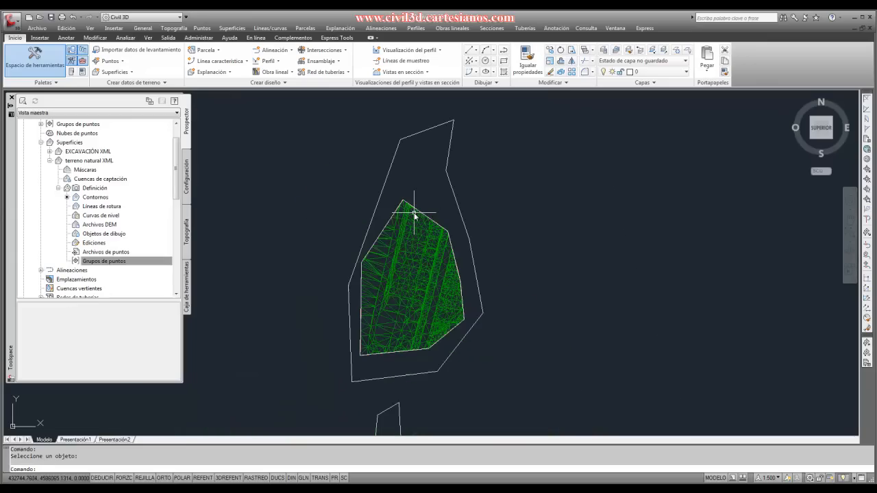
{"action": "scroll", "coordinate": [418, 234], "scroll_direction": "down", "scroll_amount": 1}
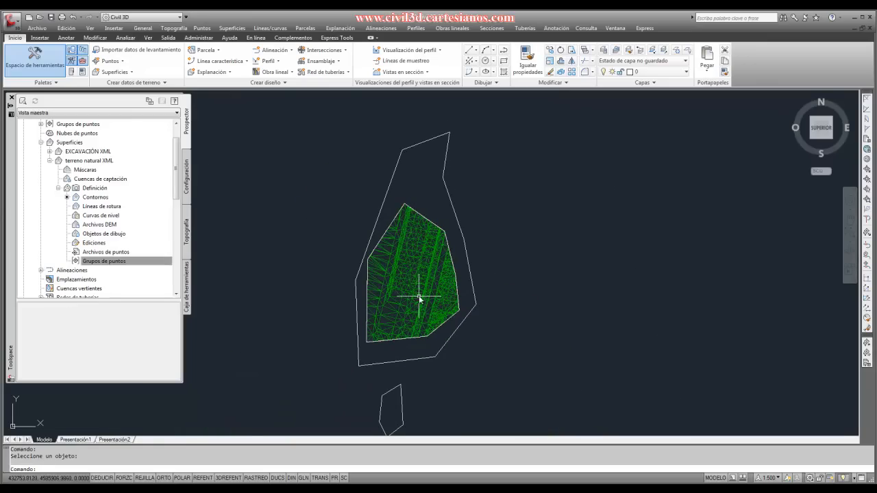
- Add an exterior boundary named 2 to the terreno natural XML surface, using the larger eight-vertex polyline
{"action": "right_click", "coordinate": [88, 199]}
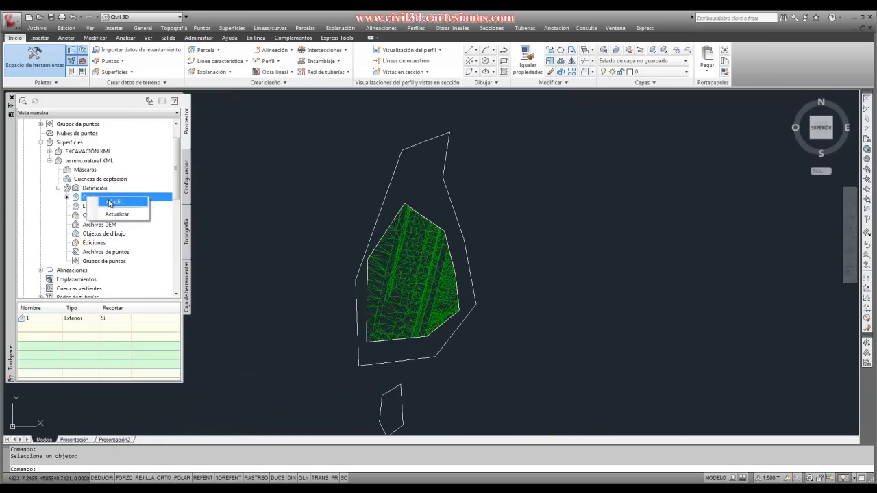
{"action": "left_click", "coordinate": [103, 205]}
{"action": "type", "text": "2"}
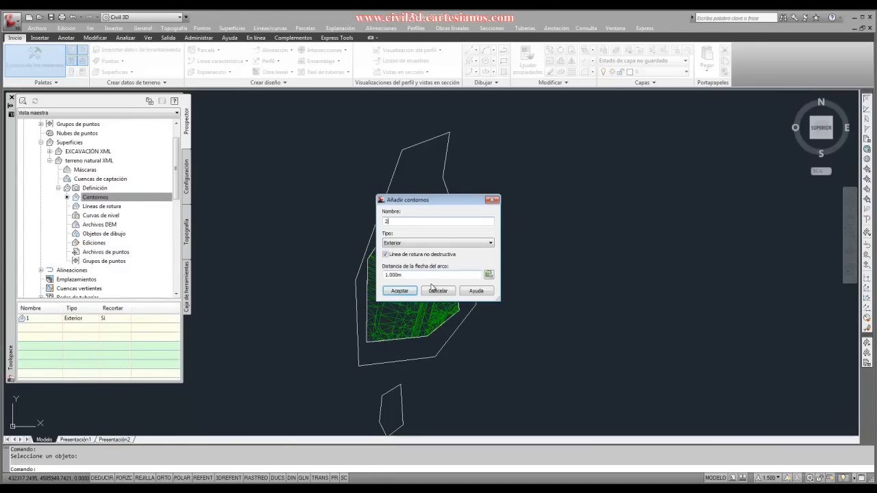
{"action": "left_click", "coordinate": [406, 292]}
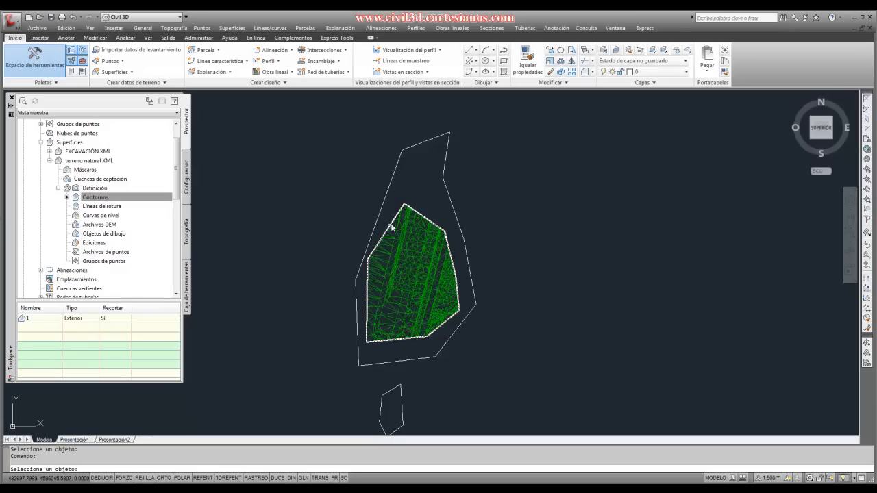
{"action": "left_click", "coordinate": [442, 180]}
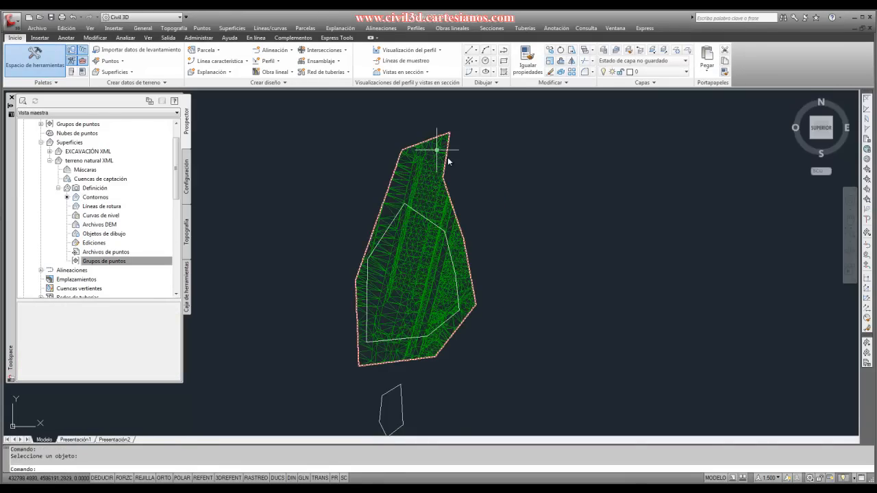
- Add an exterior boundary named 3 to the terreno natural XML surface, using the small southern polyline
{"action": "scroll", "coordinate": [401, 242], "scroll_direction": "down", "scroll_amount": 1}
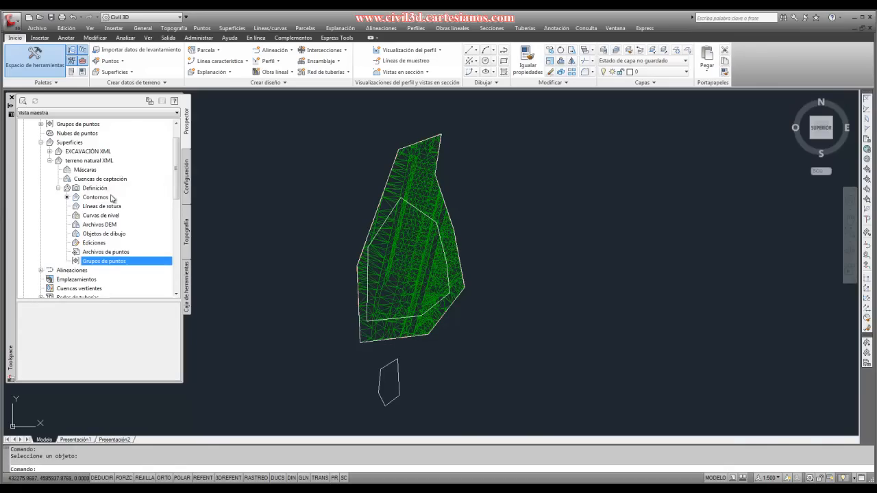
{"action": "left_click", "coordinate": [100, 197]}
{"action": "right_click", "coordinate": [102, 198]}
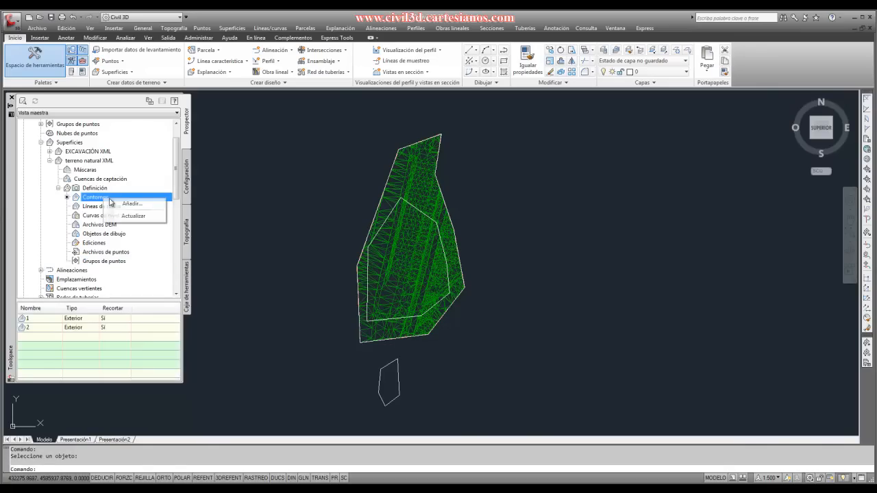
{"action": "left_click", "coordinate": [124, 205]}
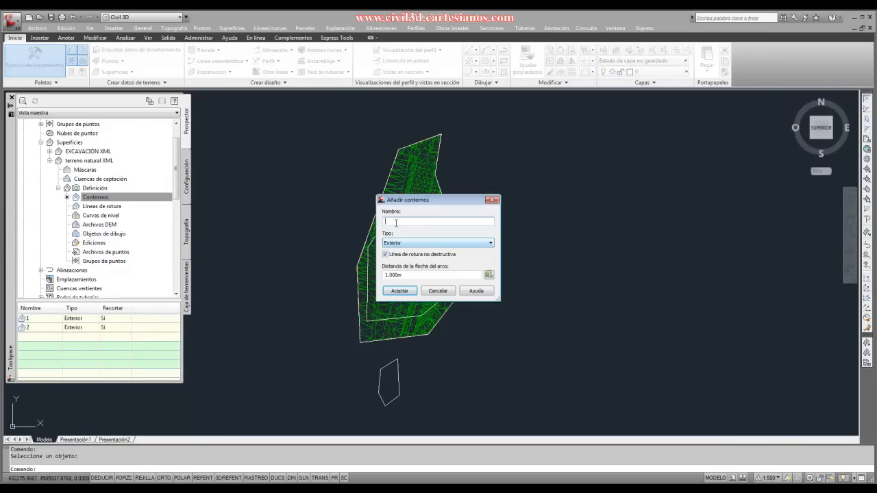
{"action": "type", "text": "3"}
{"action": "left_click", "coordinate": [399, 291]}
{"action": "left_click", "coordinate": [392, 362]}
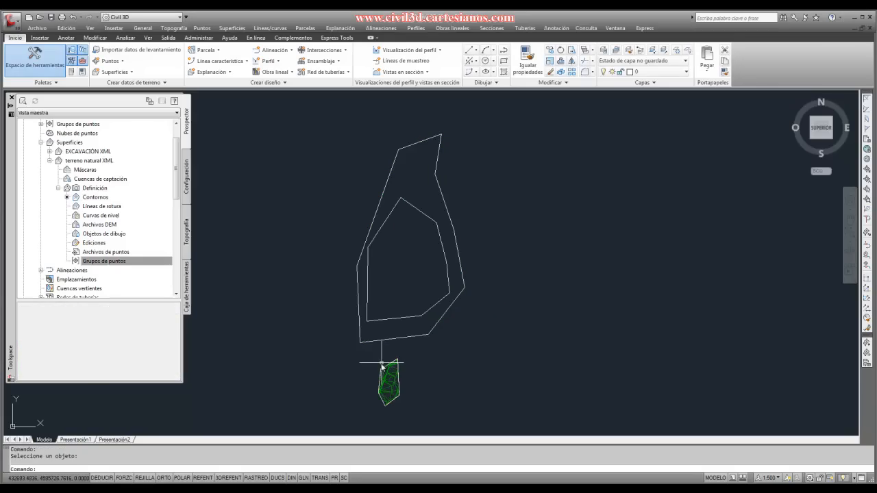
- In the surface properties of terreno natural XML, move boundary 1 to the end of the operation list and regenerate the surface
{"action": "scroll", "coordinate": [376, 303], "scroll_direction": "down", "scroll_amount": 3}
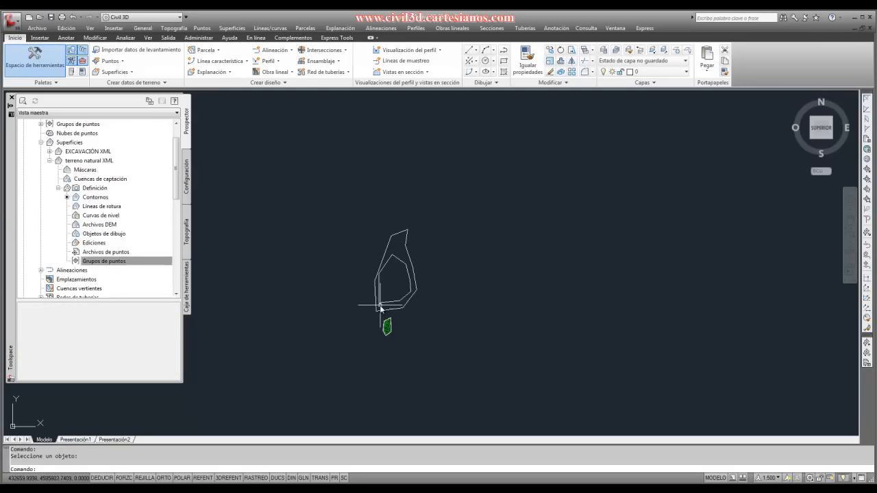
{"action": "scroll", "coordinate": [380, 308], "scroll_direction": "up", "scroll_amount": 2}
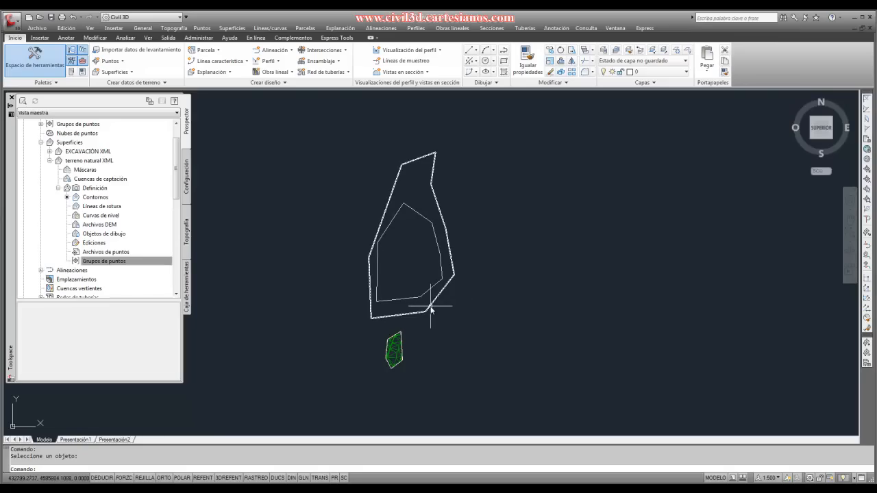
{"action": "left_click", "coordinate": [90, 163]}
{"action": "right_click", "coordinate": [90, 163]}
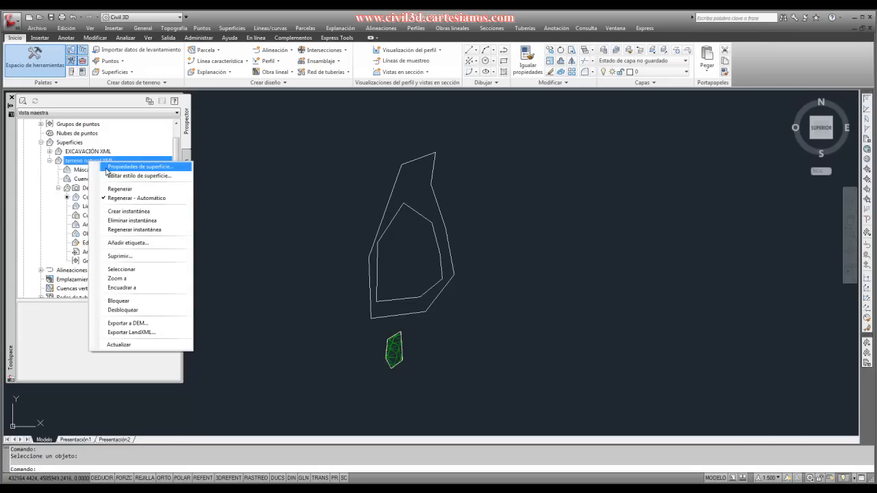
{"action": "left_click", "coordinate": [117, 167]}
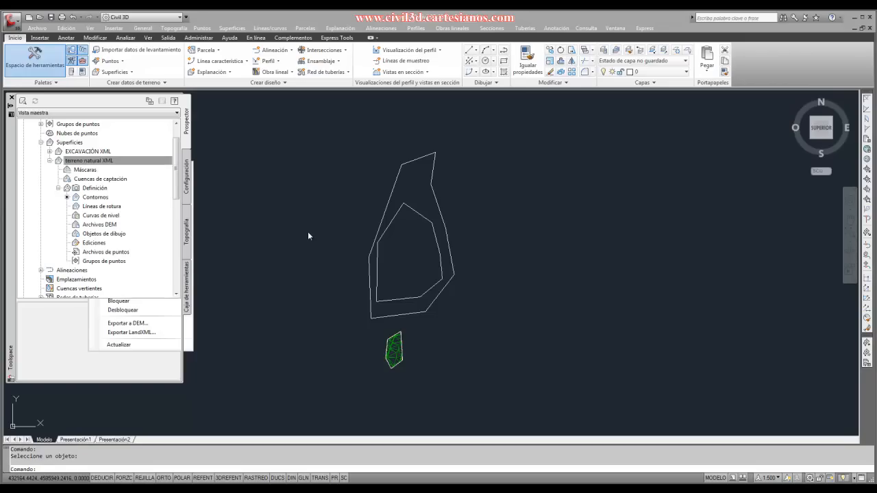
{"action": "left_click_drag", "start_coordinate": [364, 148], "coordinate": [542, 112]}
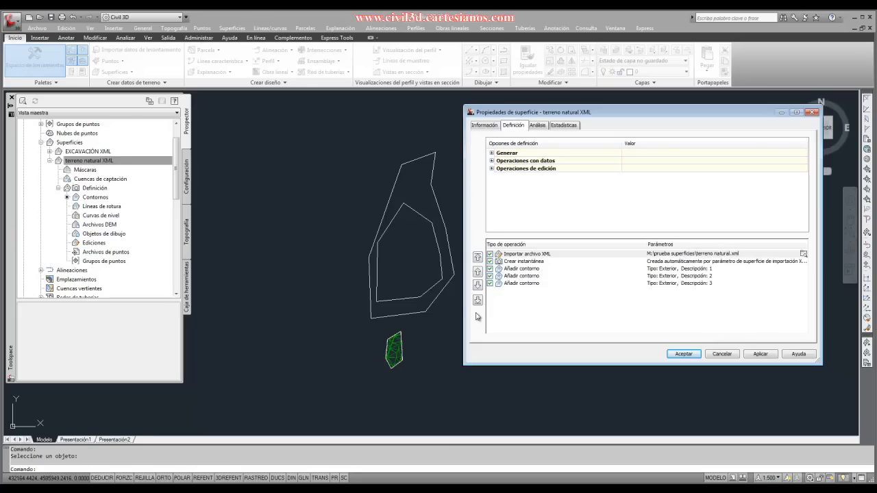
{"action": "left_click", "coordinate": [511, 270]}
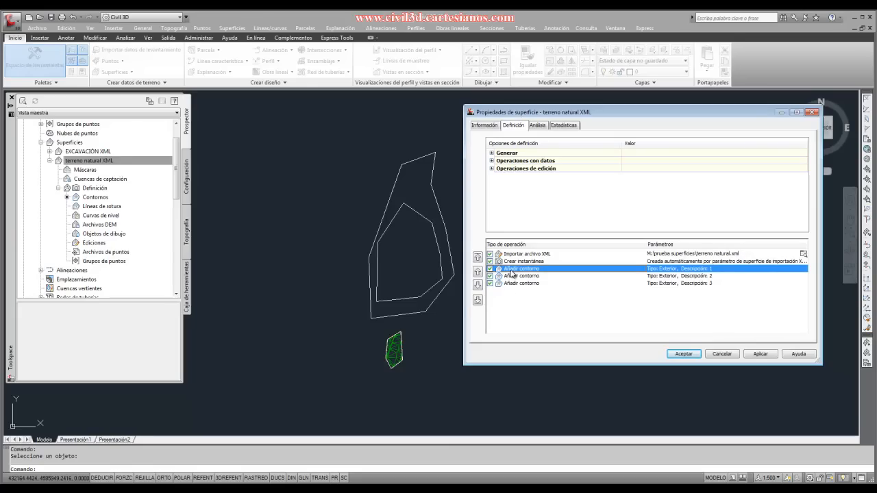
{"action": "left_click", "coordinate": [477, 300]}
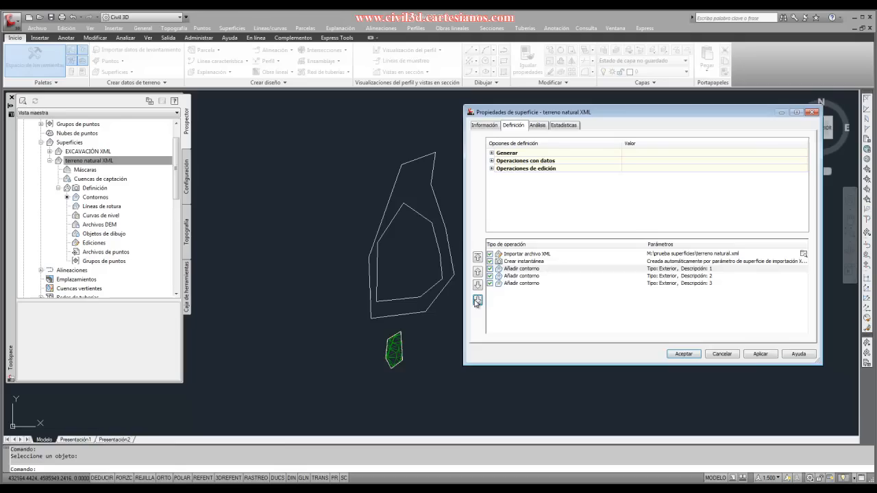
{"action": "left_click", "coordinate": [760, 354]}
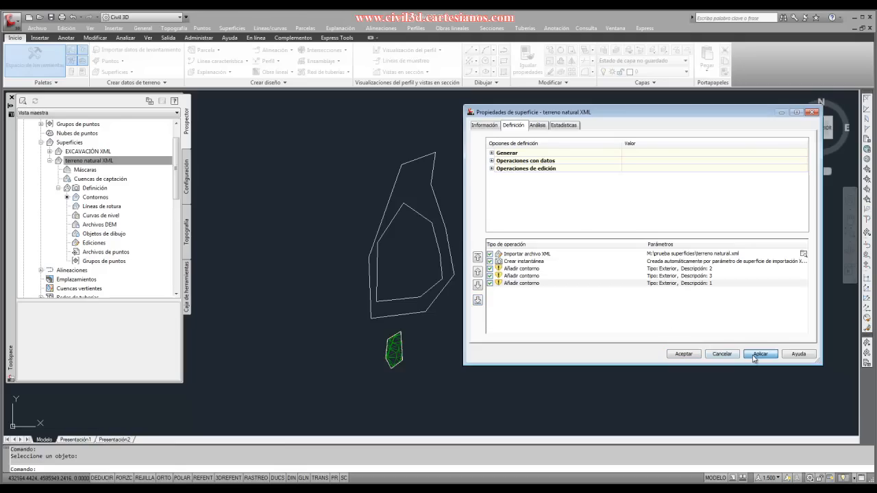
{"action": "left_click", "coordinate": [355, 230]}
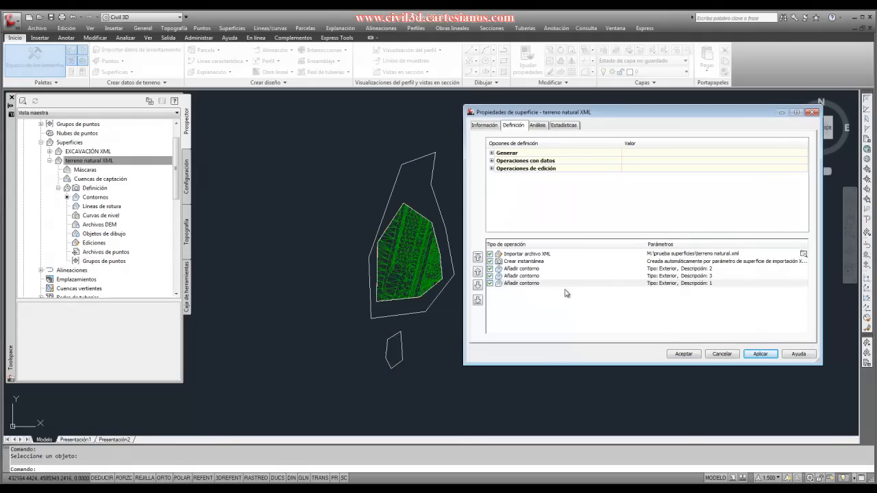
- Disable the operations adding boundaries 1 and 3, leaving only boundary 2 enabled, and regenerate the surface
{"action": "left_click", "coordinate": [490, 283]}
{"action": "left_click", "coordinate": [490, 276]}
{"action": "left_click", "coordinate": [490, 277]}
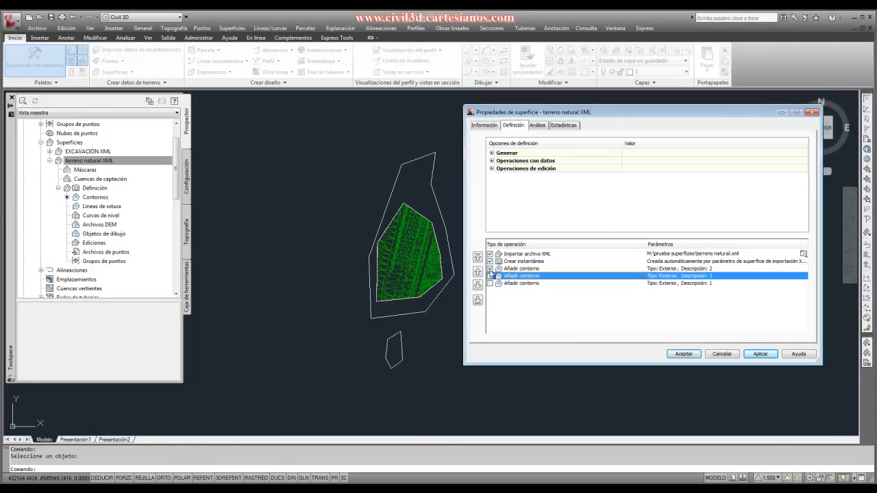
{"action": "left_click", "coordinate": [758, 353]}
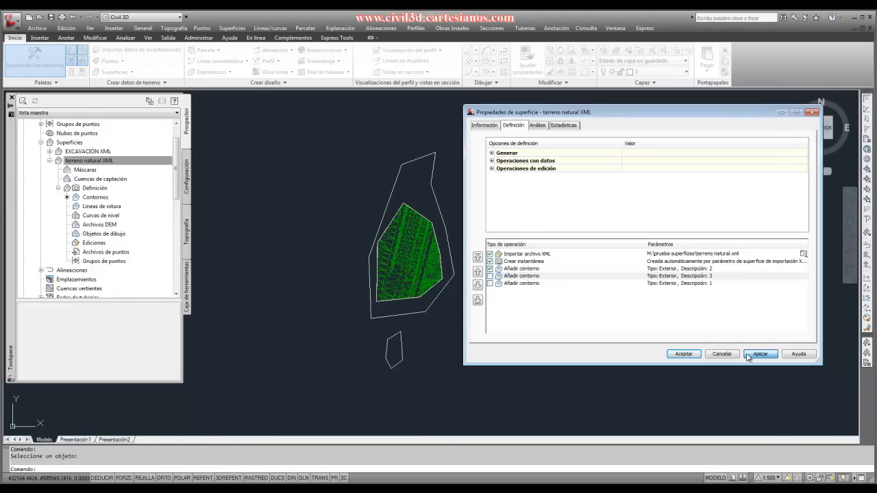
{"action": "left_click", "coordinate": [386, 226]}
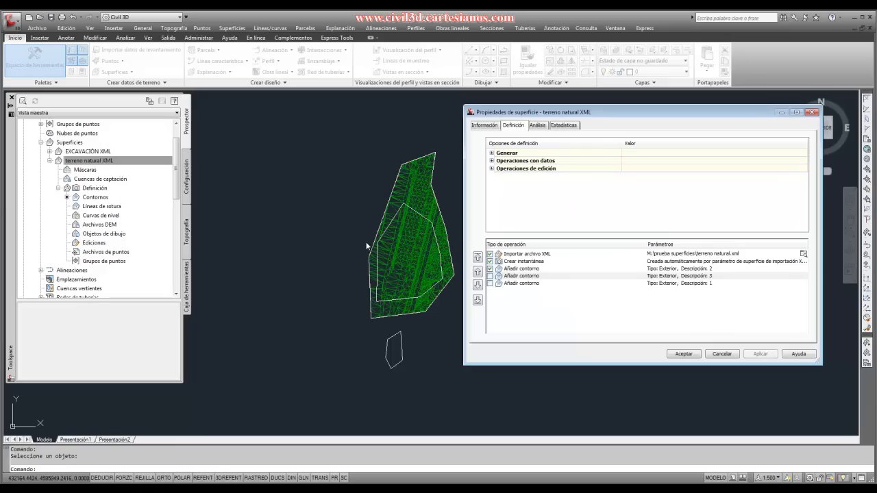
- Re-enable boundaries 3 and 1, move boundary 3 below boundary 1, regenerate the surface and accept the properties
{"action": "left_click", "coordinate": [489, 276]}
{"action": "left_click", "coordinate": [490, 283]}
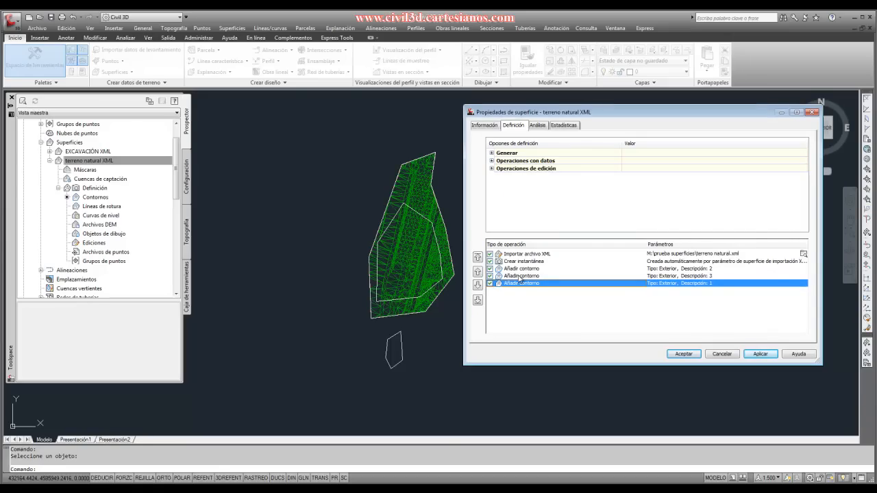
{"action": "left_click", "coordinate": [521, 276]}
{"action": "left_click", "coordinate": [477, 286]}
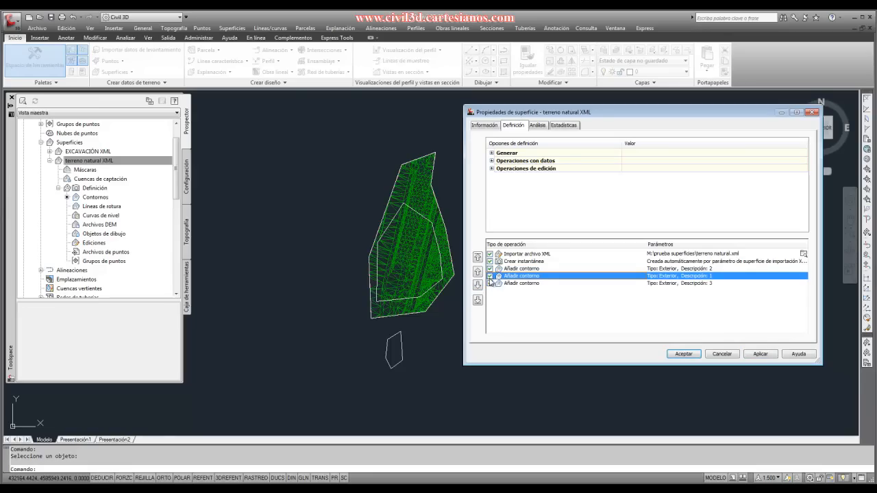
{"action": "left_click", "coordinate": [683, 353]}
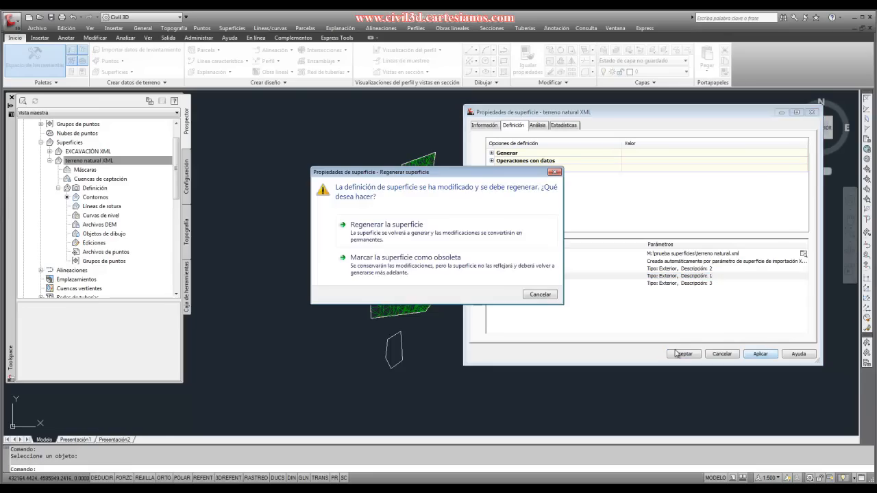
{"action": "left_click", "coordinate": [361, 229]}
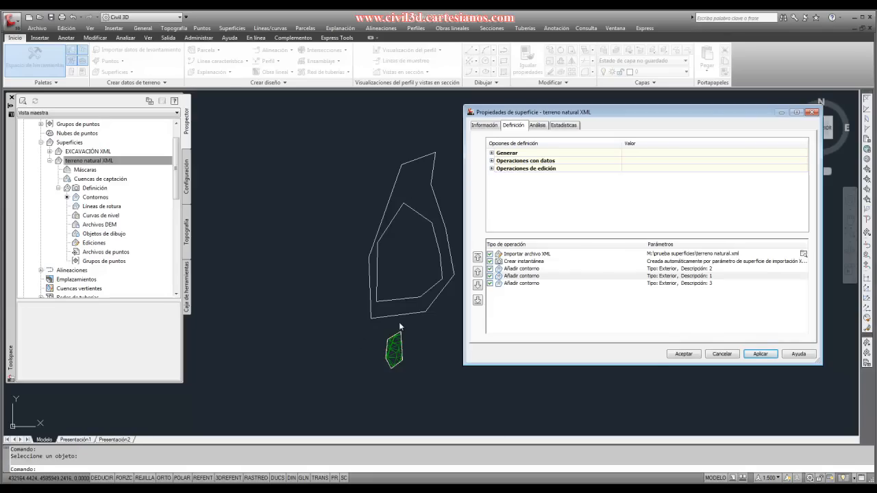
{"action": "left_click", "coordinate": [674, 355]}
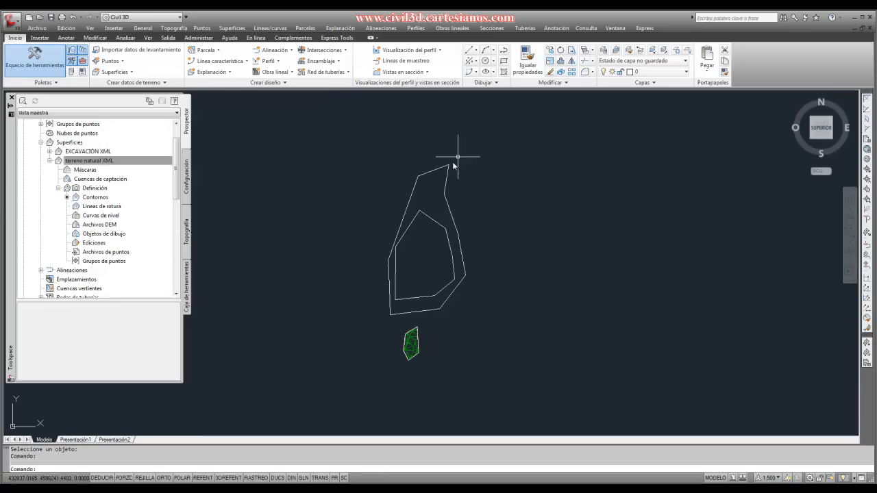
- Compute the volume between terreno natural XML as the base surface and EXCAVACIÓN XML as the comparison surface
{"action": "left_click", "coordinate": [414, 338]}
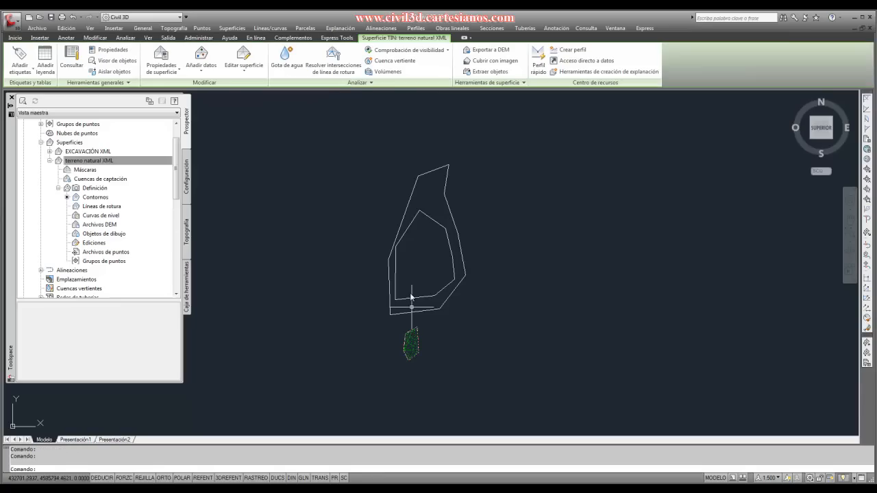
{"action": "left_click", "coordinate": [388, 72]}
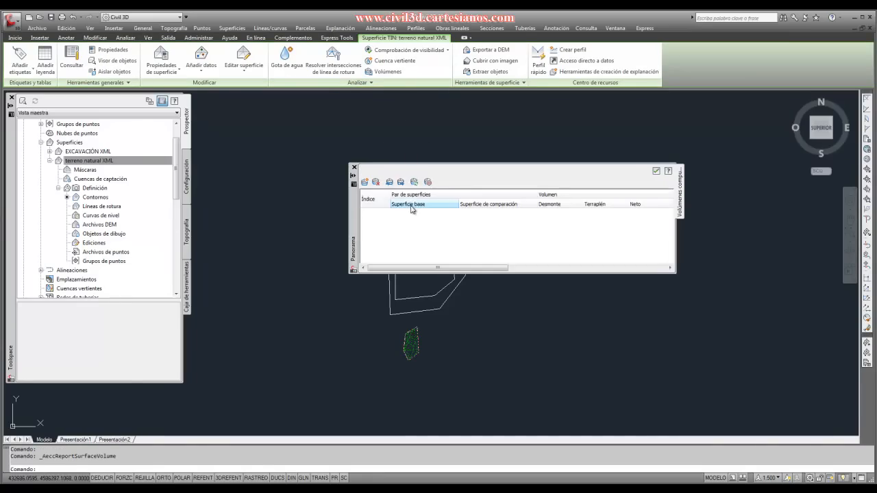
{"action": "left_click", "coordinate": [366, 182]}
{"action": "left_click", "coordinate": [415, 214]}
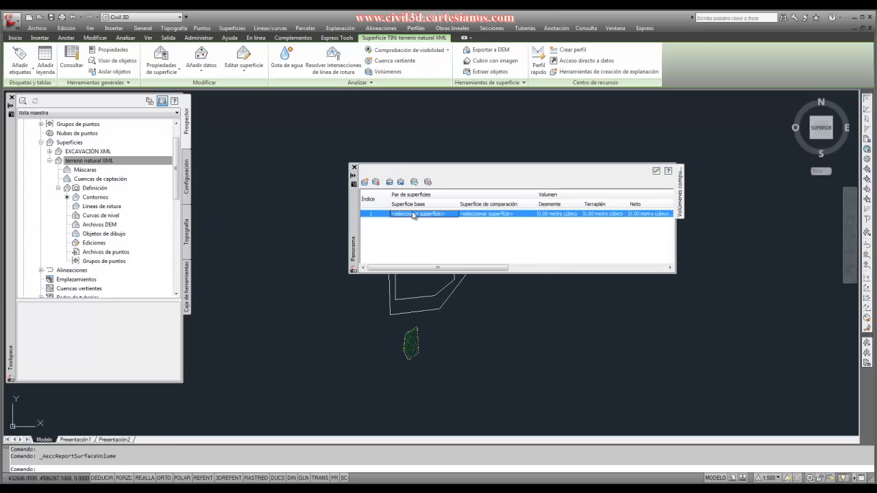
{"action": "left_click", "coordinate": [415, 215]}
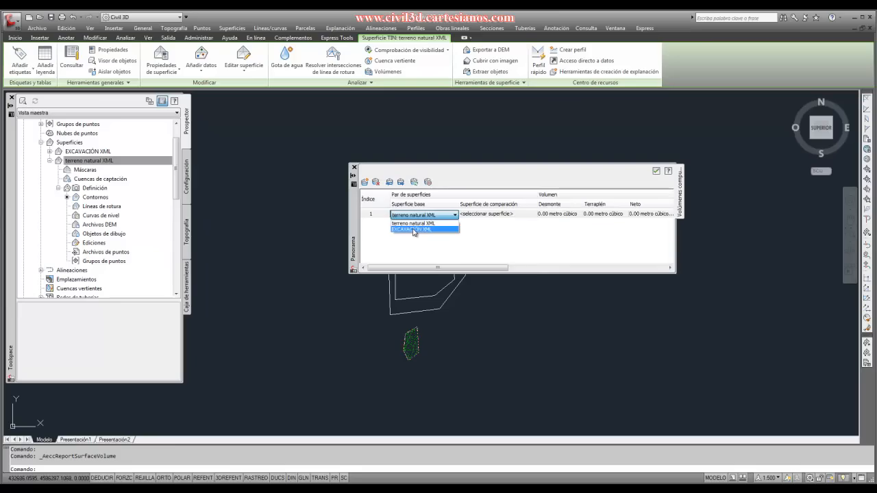
{"action": "left_click", "coordinate": [476, 214]}
{"action": "left_click", "coordinate": [475, 230]}
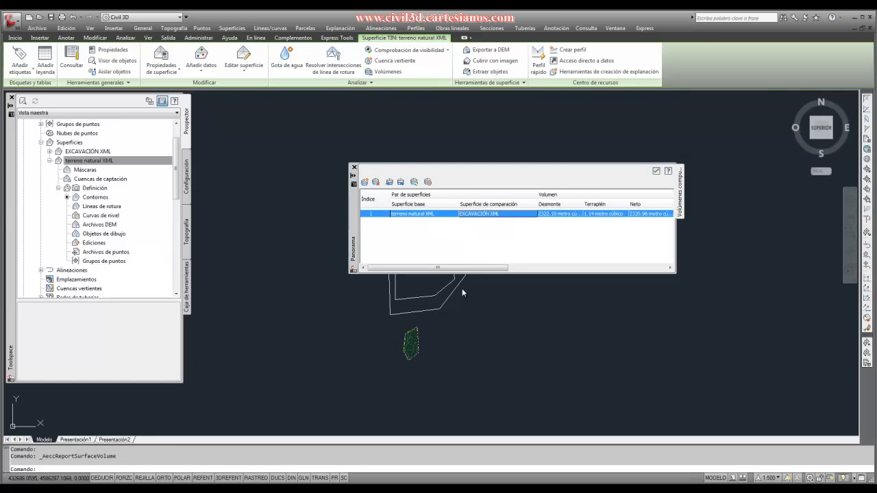
{"action": "scroll", "coordinate": [309, 348], "scroll_direction": "down", "scroll_amount": 2}
{"action": "scroll", "coordinate": [351, 332], "scroll_direction": "up", "scroll_amount": 3}
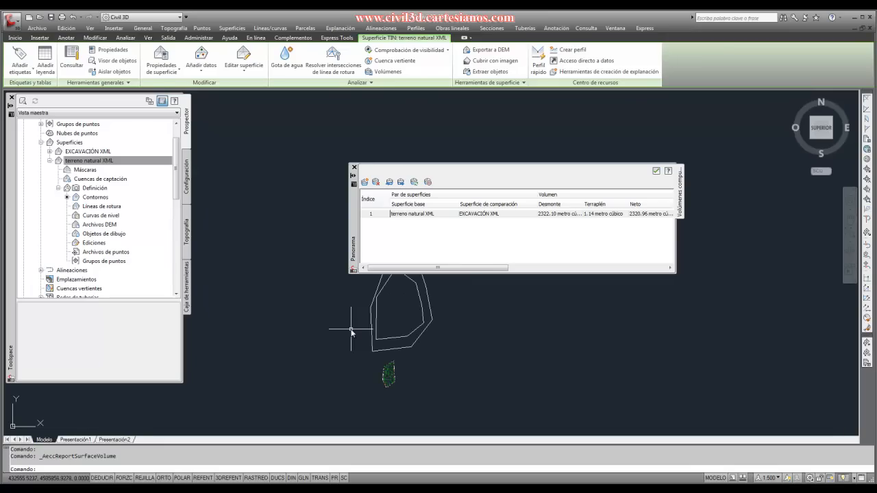
{"action": "key", "text": "Escape"}
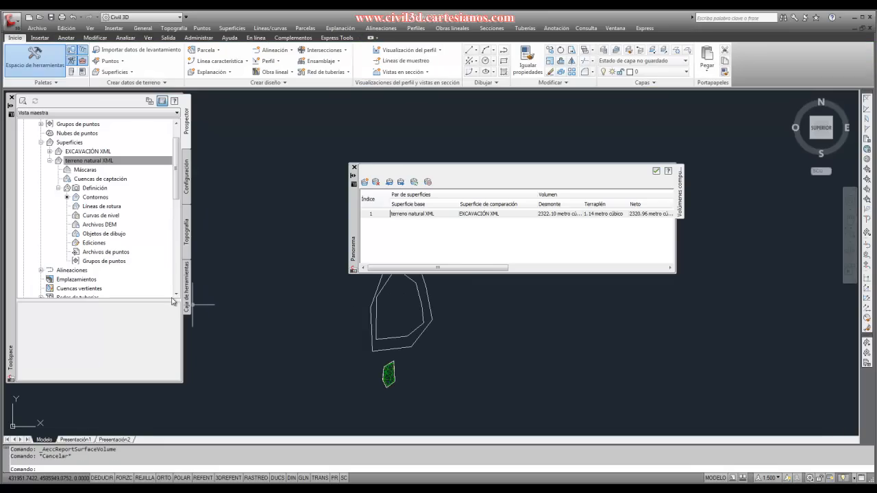
- Move boundary 1 below boundary 3 in the terreno natural XML operation list, regenerate the surface and recompute the volumes
{"action": "right_click", "coordinate": [87, 163]}
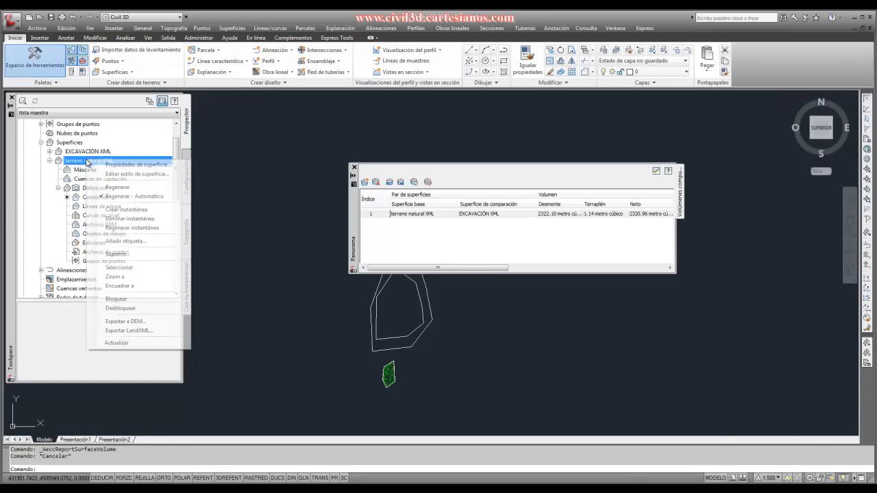
{"action": "left_click", "coordinate": [111, 165]}
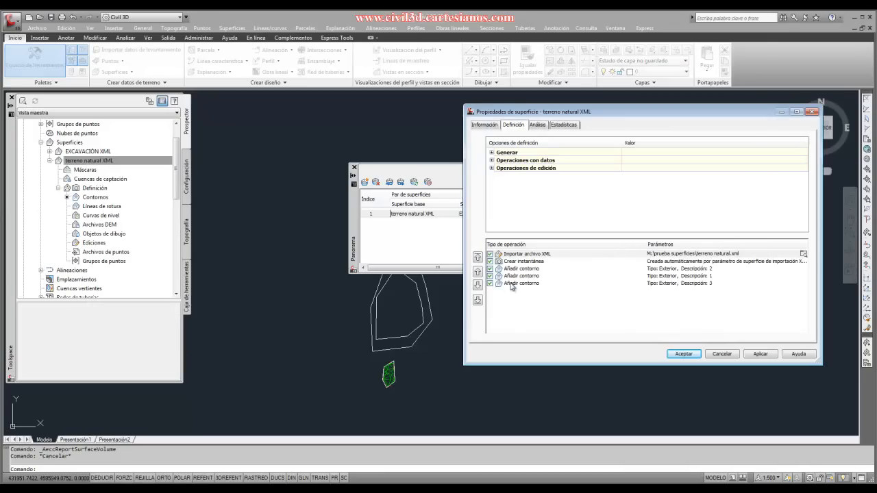
{"action": "left_click", "coordinate": [513, 276]}
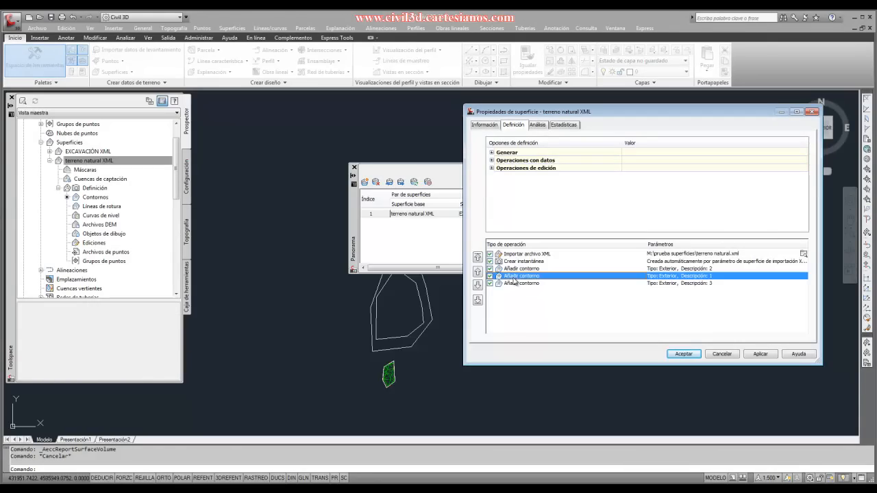
{"action": "left_click", "coordinate": [479, 284]}
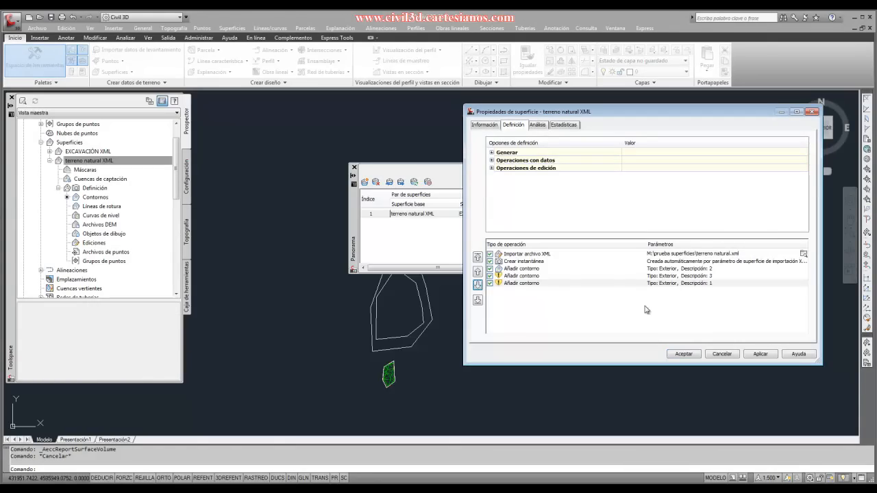
{"action": "left_click", "coordinate": [759, 353]}
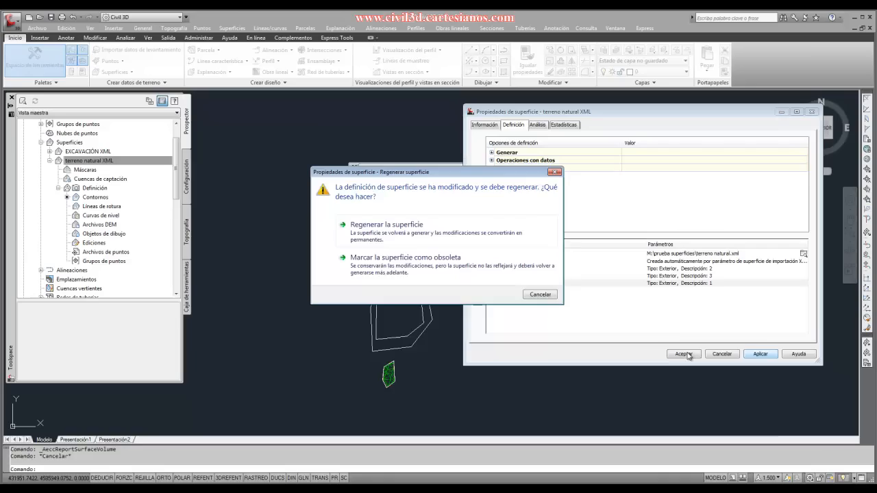
{"action": "left_click", "coordinate": [476, 236]}
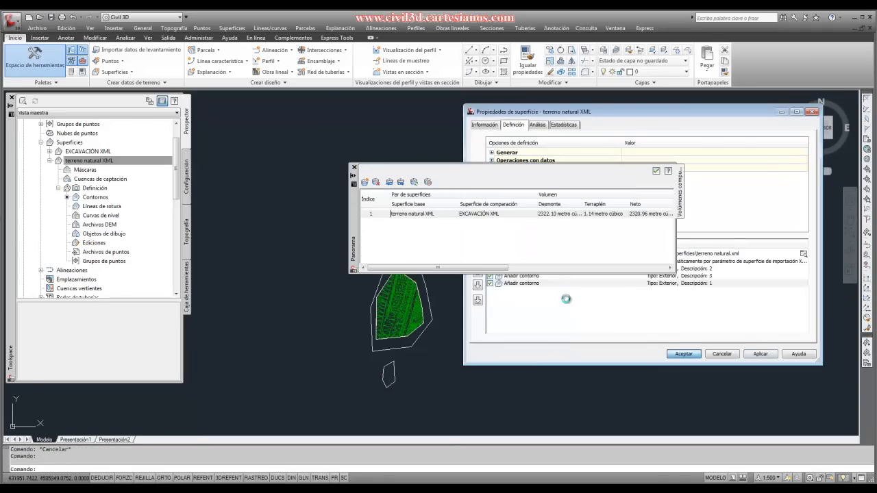
{"action": "left_click", "coordinate": [414, 182]}
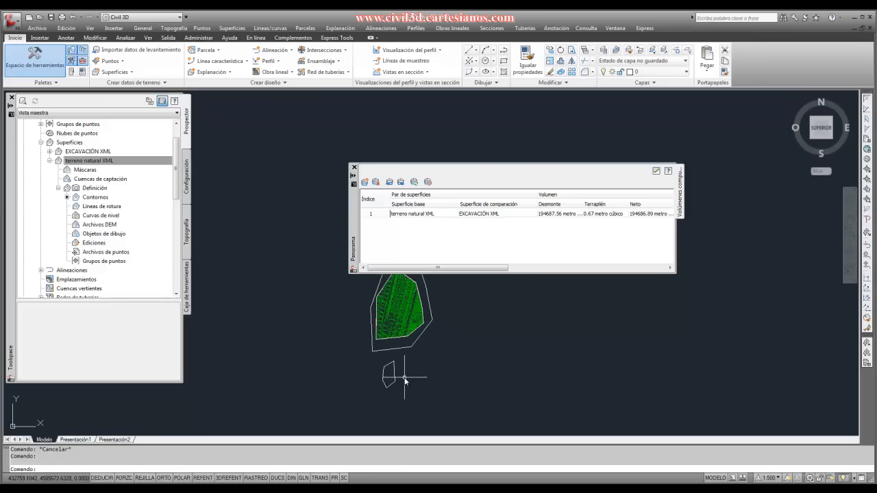
- Delete the three boundary polylines from the drawing: the large outer one, the inner one and the small southern one
{"action": "scroll", "coordinate": [404, 377], "scroll_direction": "down", "scroll_amount": 1}
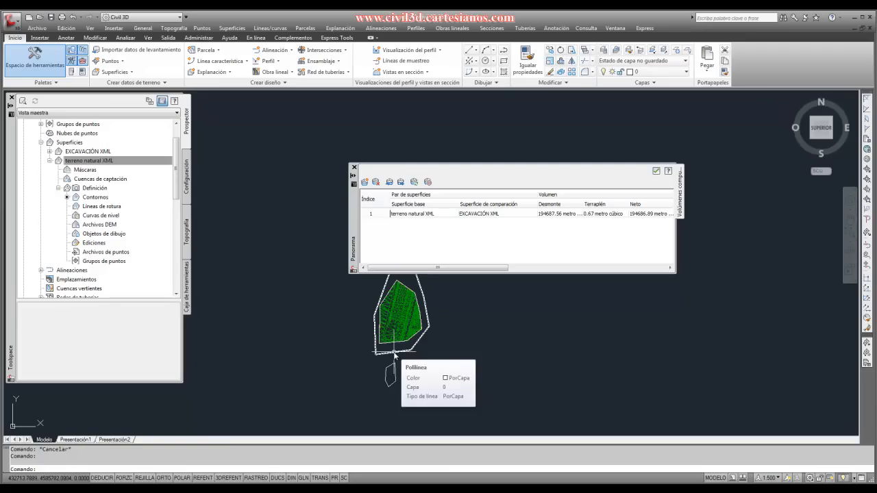
{"action": "left_click", "coordinate": [395, 354]}
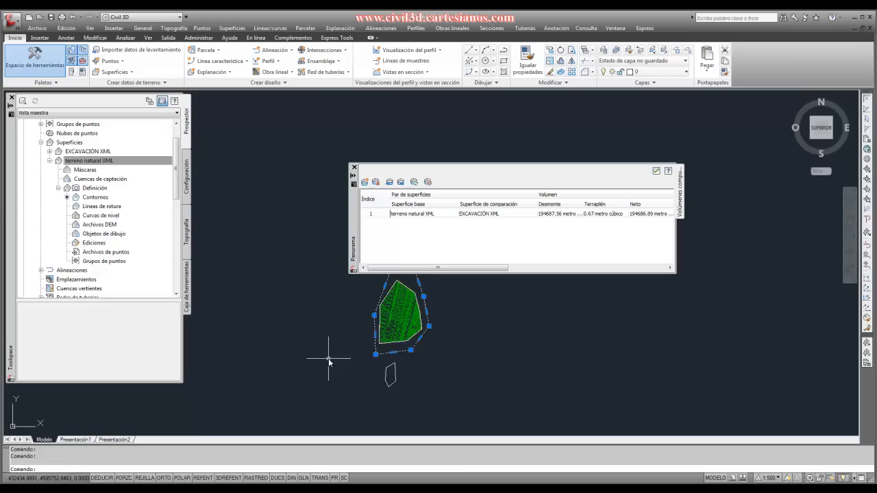
{"action": "key", "text": "Delete"}
{"action": "left_click", "coordinate": [415, 337]}
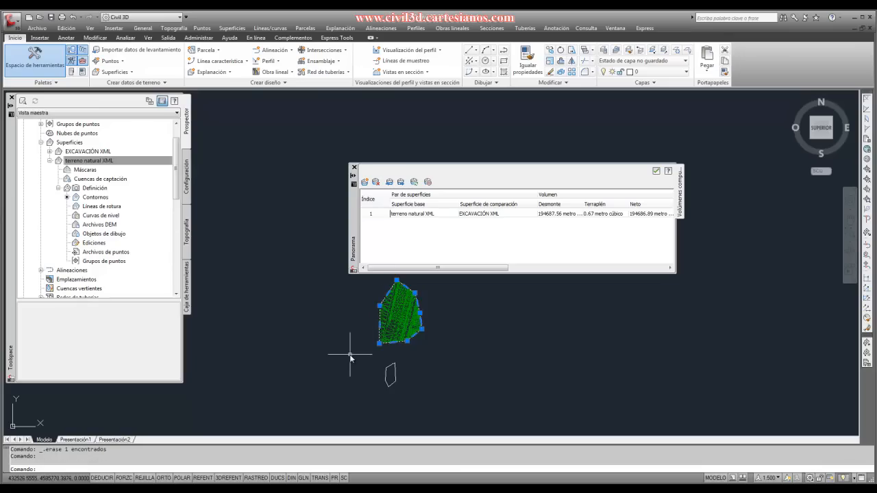
{"action": "key", "text": "Delete"}
{"action": "left_click", "coordinate": [386, 372]}
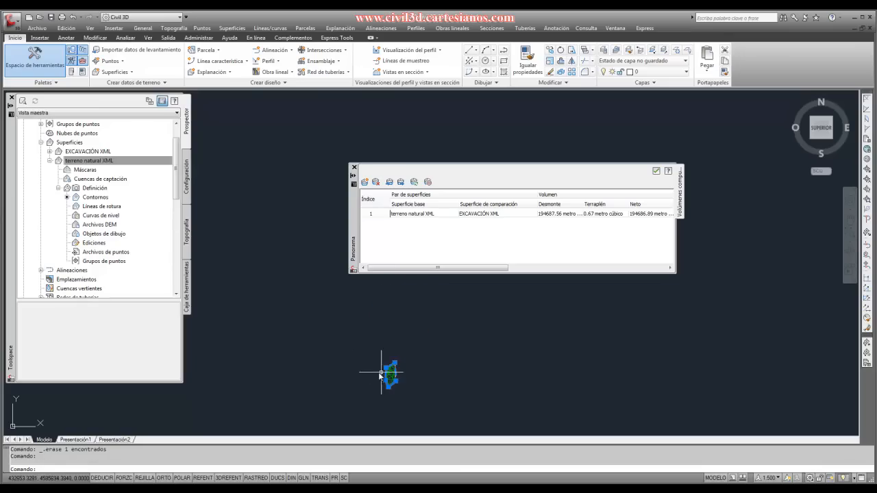
{"action": "key", "text": "Delete"}
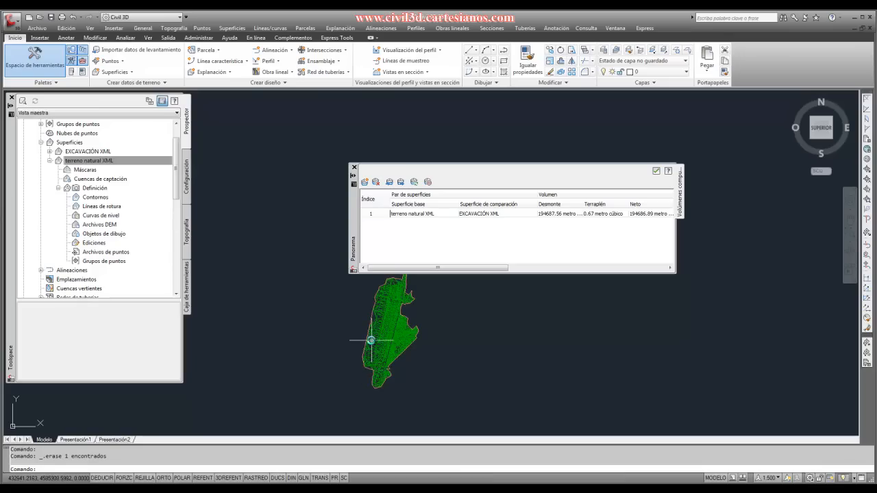
- Move the computed volumes window clear of the terreno natural XML surface and examine the surface's full extent
{"action": "scroll", "coordinate": [359, 354], "scroll_direction": "up", "scroll_amount": 4}
{"action": "scroll", "coordinate": [391, 309], "scroll_direction": "down", "scroll_amount": 3}
{"action": "scroll", "coordinate": [372, 345], "scroll_direction": "up", "scroll_amount": 2}
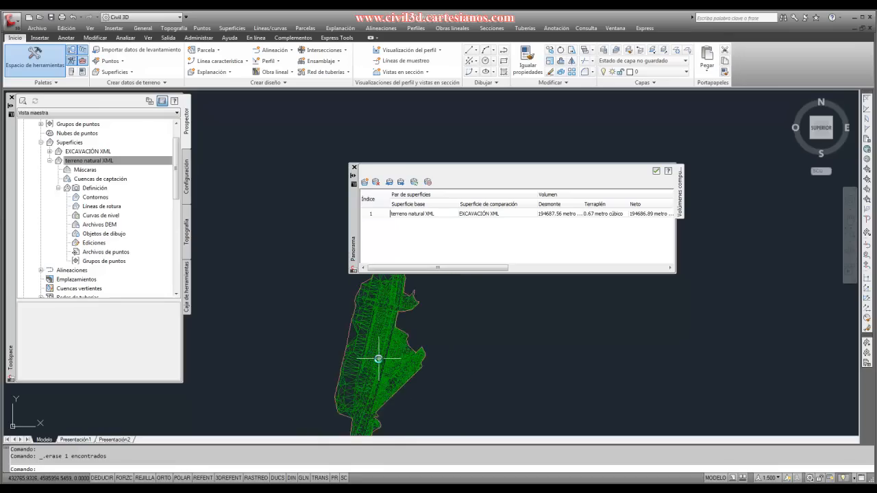
{"action": "scroll", "coordinate": [378, 361], "scroll_direction": "down", "scroll_amount": 3}
{"action": "scroll", "coordinate": [377, 391], "scroll_direction": "up", "scroll_amount": 2}
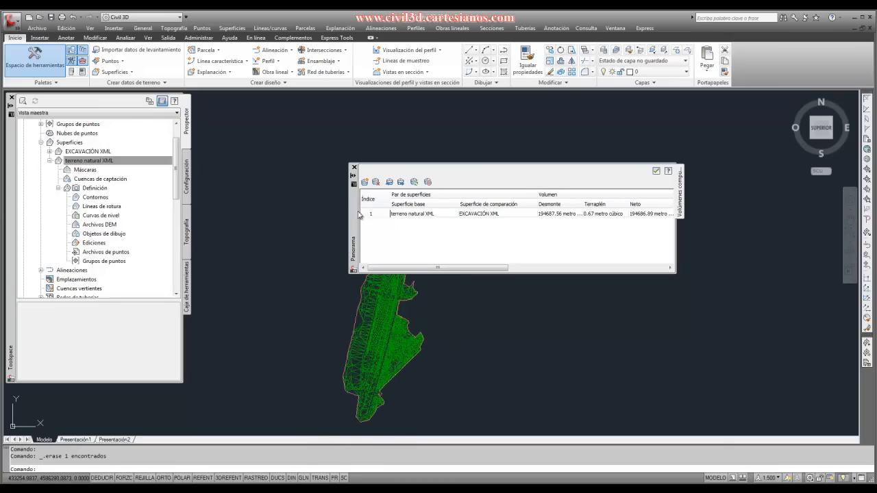
{"action": "left_click_drag", "start_coordinate": [358, 215], "coordinate": [378, 158]}
{"action": "scroll", "coordinate": [366, 339], "scroll_direction": "down", "scroll_amount": 1}
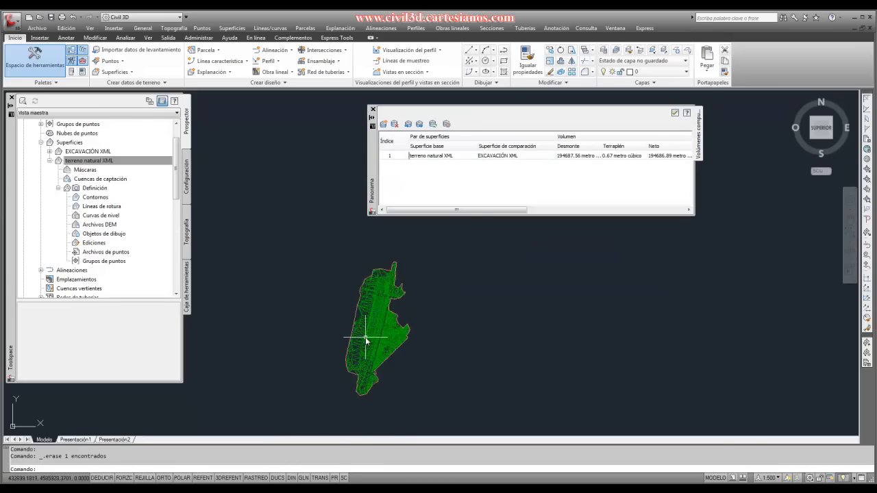
{"action": "scroll", "coordinate": [370, 342], "scroll_direction": "up", "scroll_amount": 2}
{"action": "scroll", "coordinate": [382, 349], "scroll_direction": "down", "scroll_amount": 2}
{"action": "scroll", "coordinate": [386, 381], "scroll_direction": "up", "scroll_amount": 2}
{"action": "scroll", "coordinate": [385, 385], "scroll_direction": "down", "scroll_amount": 1}
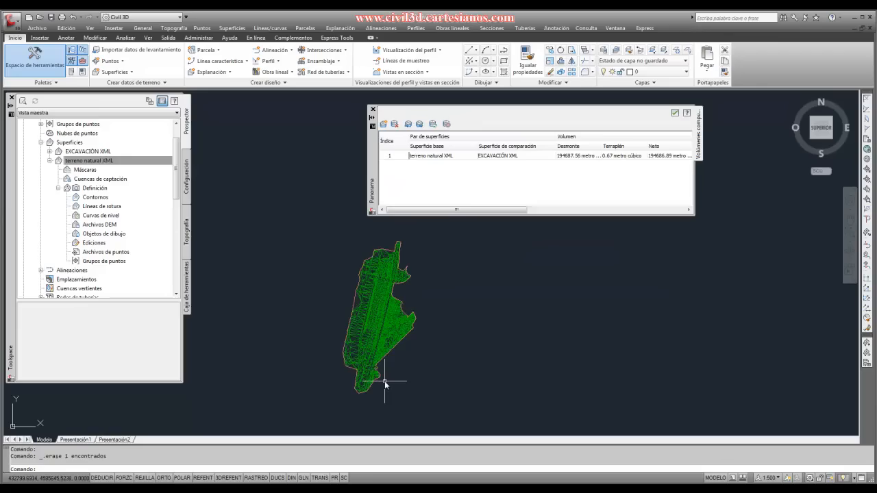
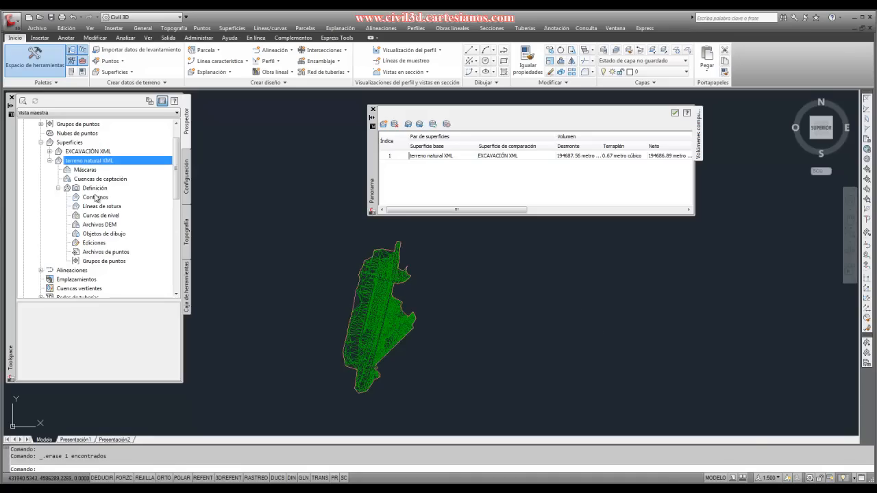
- Examine the boundary types offered for adding a boundary to the terreno natural XML surface, without adding one
{"action": "left_click", "coordinate": [95, 198]}
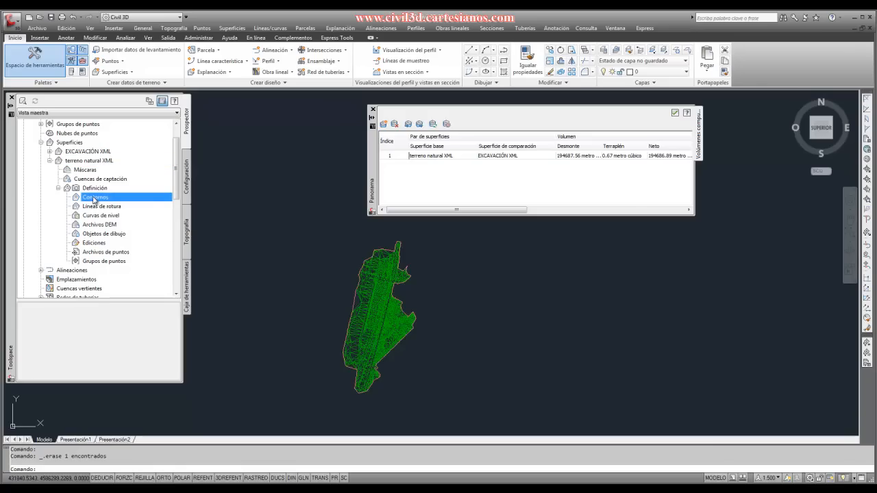
{"action": "scroll", "coordinate": [30, 214], "scroll_direction": "up", "scroll_amount": 1}
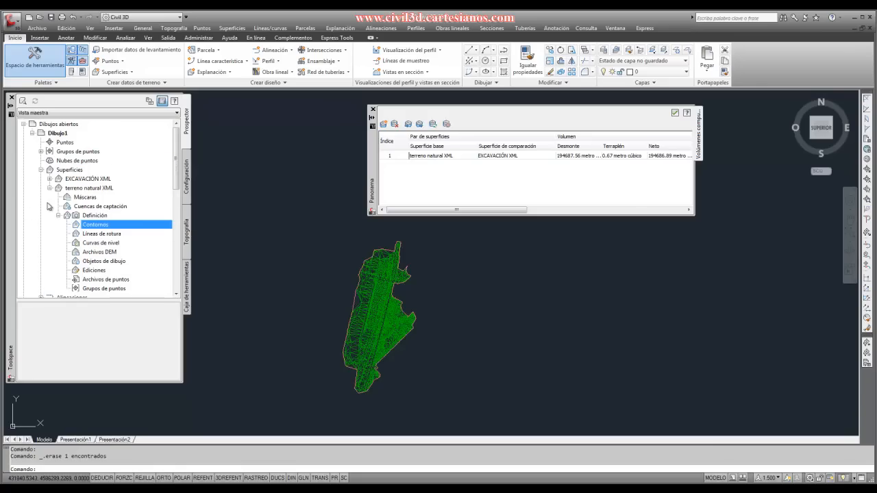
{"action": "left_click", "coordinate": [49, 188]}
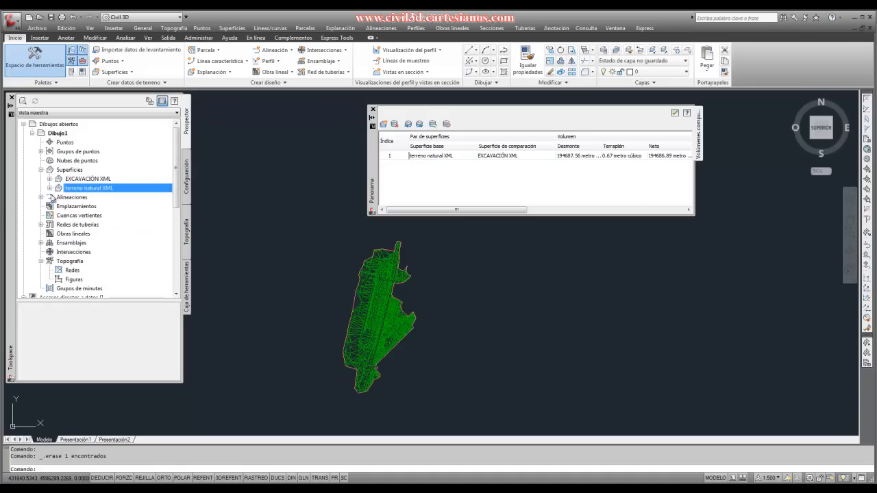
{"action": "left_click", "coordinate": [50, 188]}
{"action": "left_click", "coordinate": [50, 189]}
{"action": "left_click", "coordinate": [49, 188]}
{"action": "left_click", "coordinate": [59, 215]}
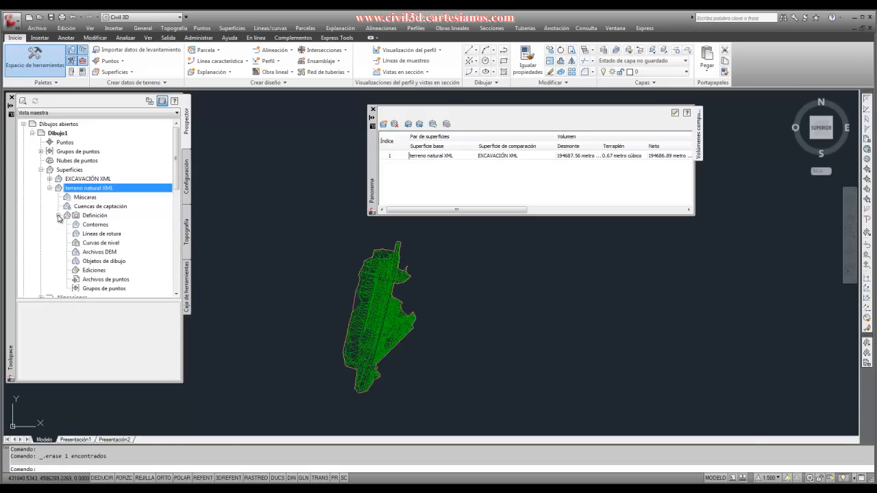
{"action": "left_click", "coordinate": [96, 226]}
{"action": "right_click", "coordinate": [99, 227]}
{"action": "left_click", "coordinate": [100, 231]}
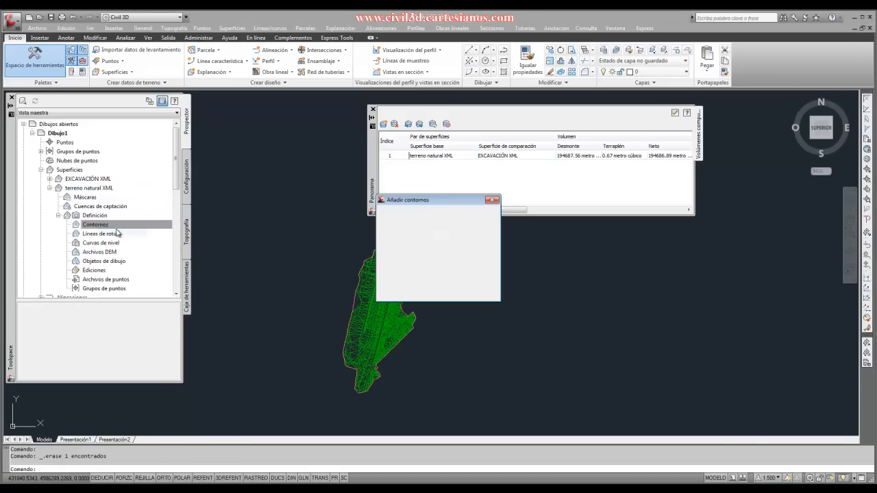
{"action": "left_click", "coordinate": [429, 245]}
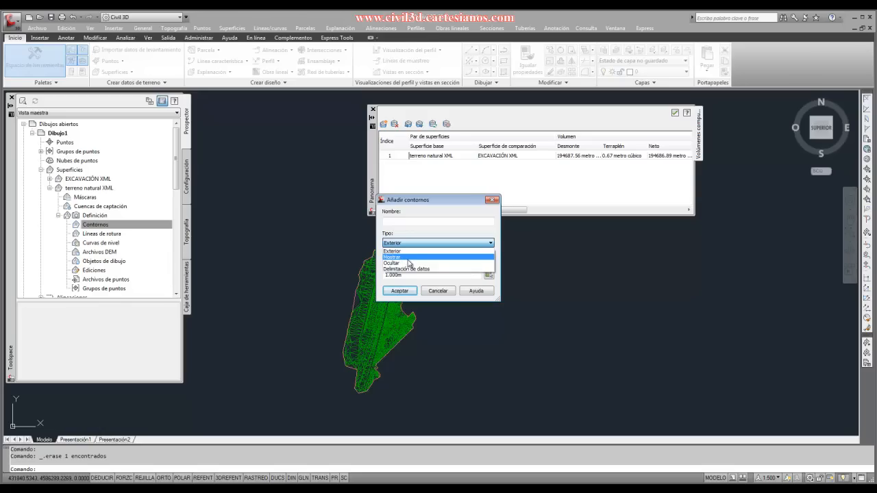
{"action": "left_click", "coordinate": [433, 295]}
{"action": "left_click", "coordinate": [438, 291]}
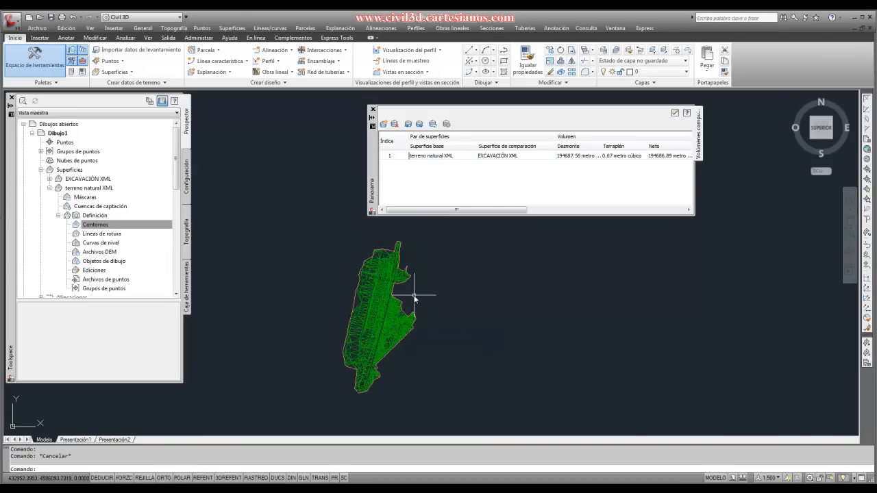
- Select the terreno natural XML surface in the drawing and close the computed volumes window
{"action": "scroll", "coordinate": [408, 341], "scroll_direction": "up", "scroll_amount": 3}
{"action": "scroll", "coordinate": [406, 339], "scroll_direction": "down", "scroll_amount": 4}
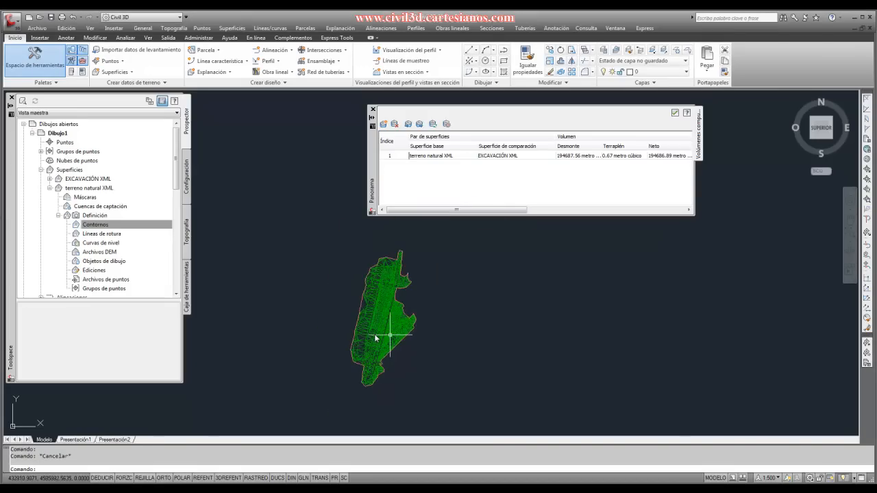
{"action": "scroll", "coordinate": [344, 331], "scroll_direction": "up", "scroll_amount": 3}
{"action": "mouse_move", "coordinate": [371, 296]}
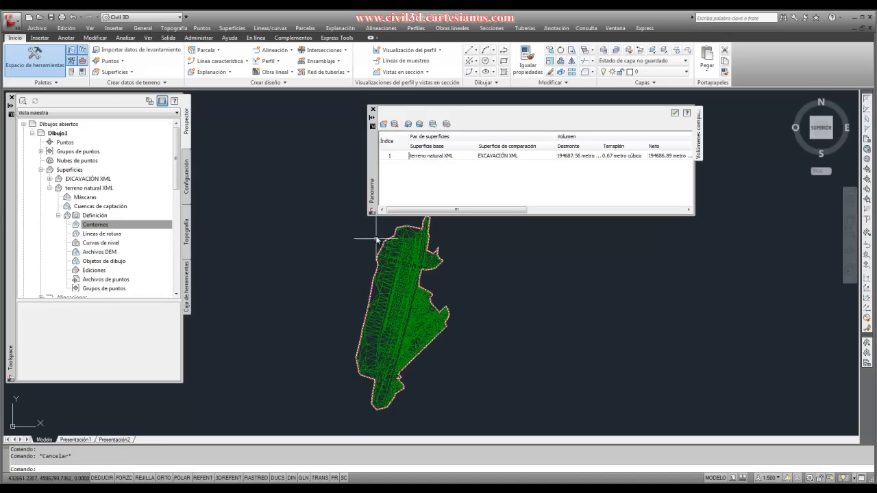
{"action": "scroll", "coordinate": [376, 329], "scroll_direction": "down", "scroll_amount": 2}
{"action": "scroll", "coordinate": [382, 332], "scroll_direction": "up", "scroll_amount": 2}
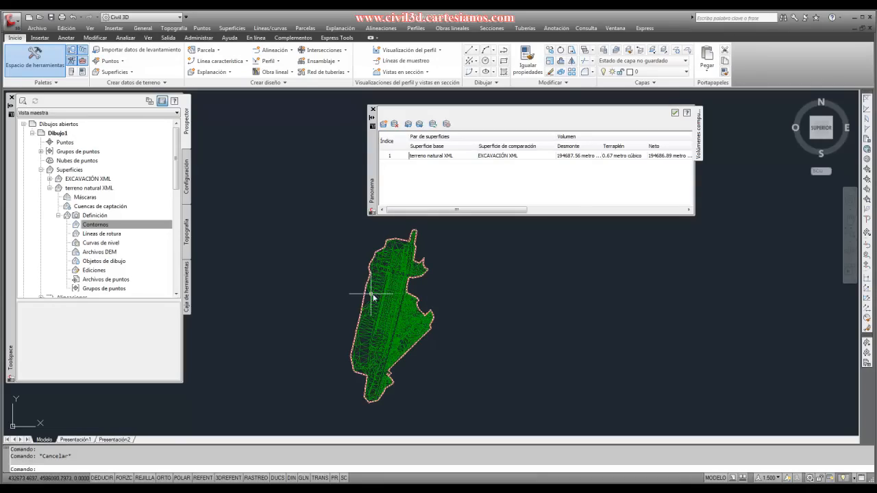
{"action": "left_click", "coordinate": [377, 295]}
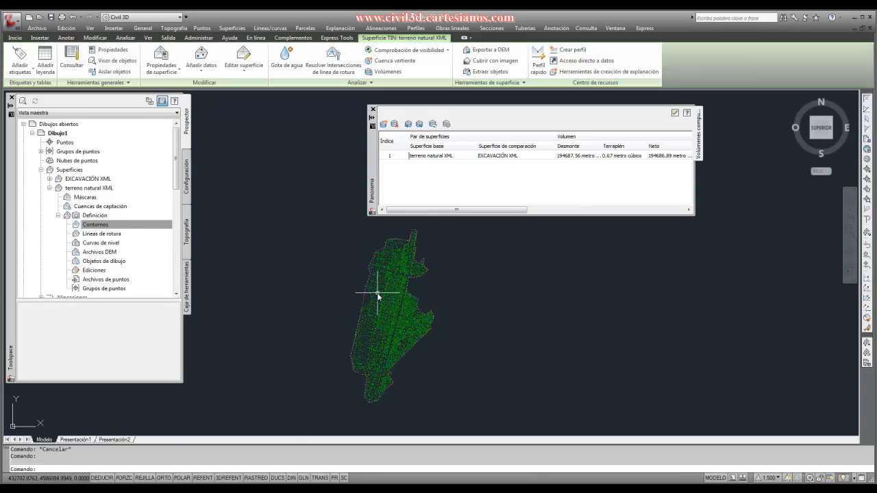
{"action": "left_click", "coordinate": [675, 113]}
- Try to extract only the border (Borde) of the terreno natural XML surface, using the Seleccionar del dibujo option and excluding the triangles
{"action": "left_click", "coordinate": [488, 71]}
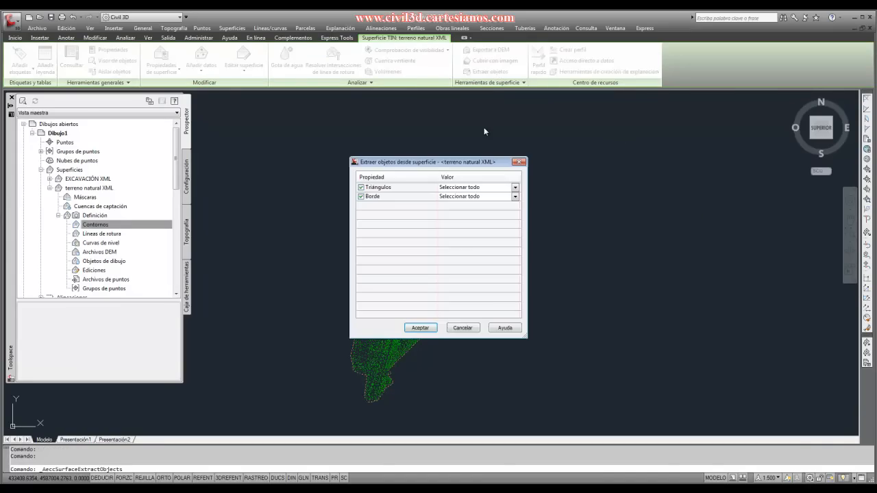
{"action": "left_click", "coordinate": [364, 187]}
{"action": "left_click", "coordinate": [515, 197]}
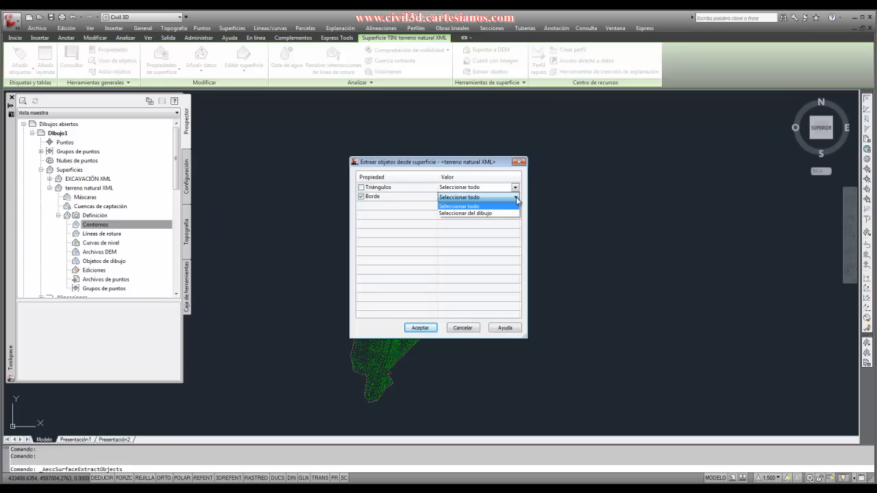
{"action": "left_click", "coordinate": [470, 213]}
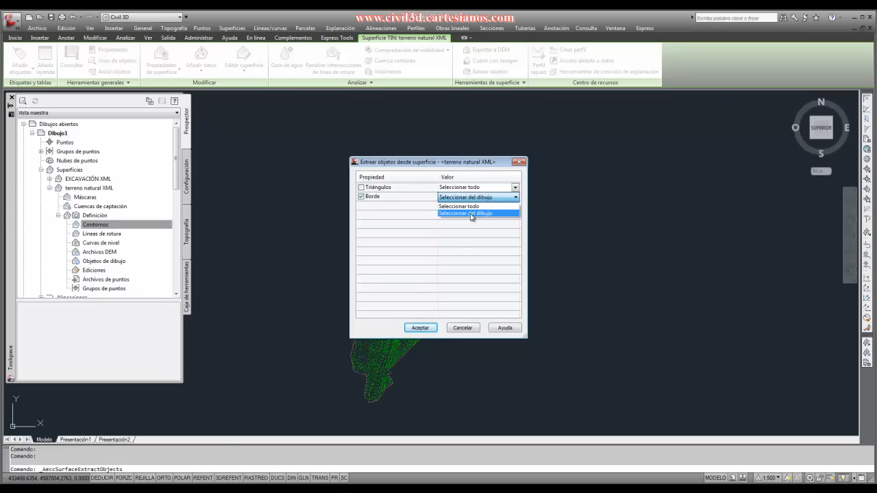
{"action": "left_click", "coordinate": [420, 328]}
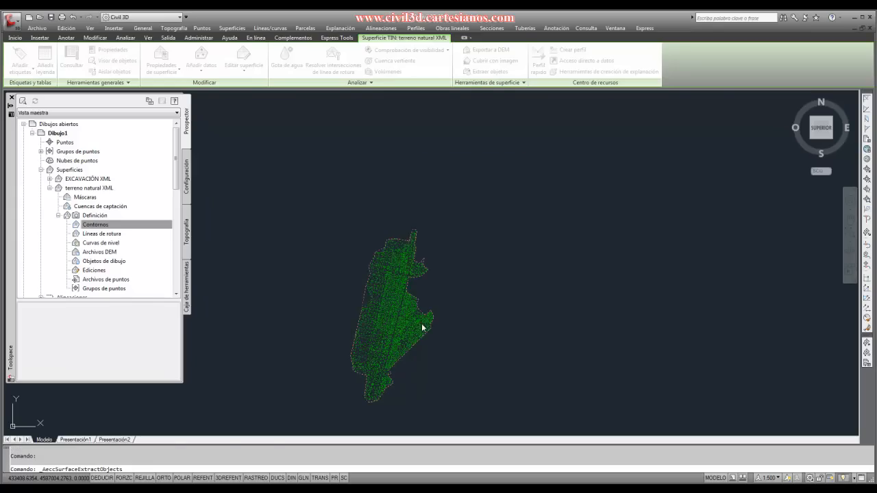
{"action": "scroll", "coordinate": [354, 296], "scroll_direction": "up", "scroll_amount": 2}
{"action": "right_click", "coordinate": [356, 293]}
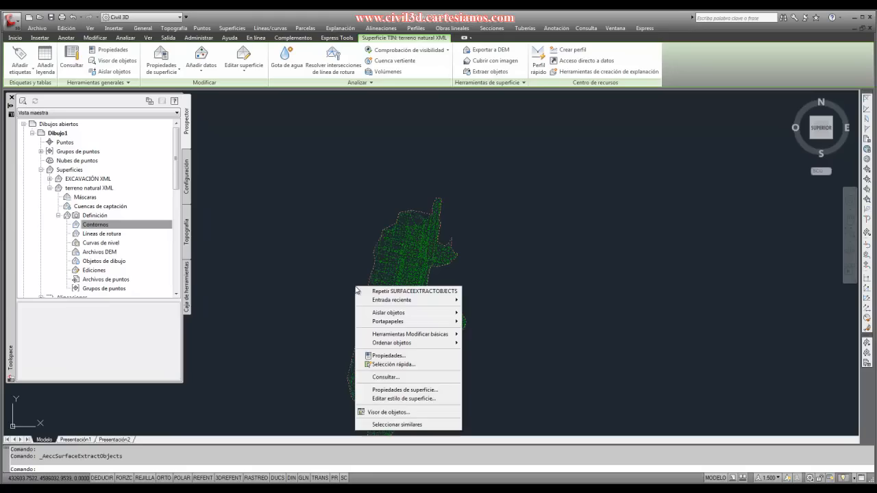
{"action": "mouse_move", "coordinate": [374, 302]}
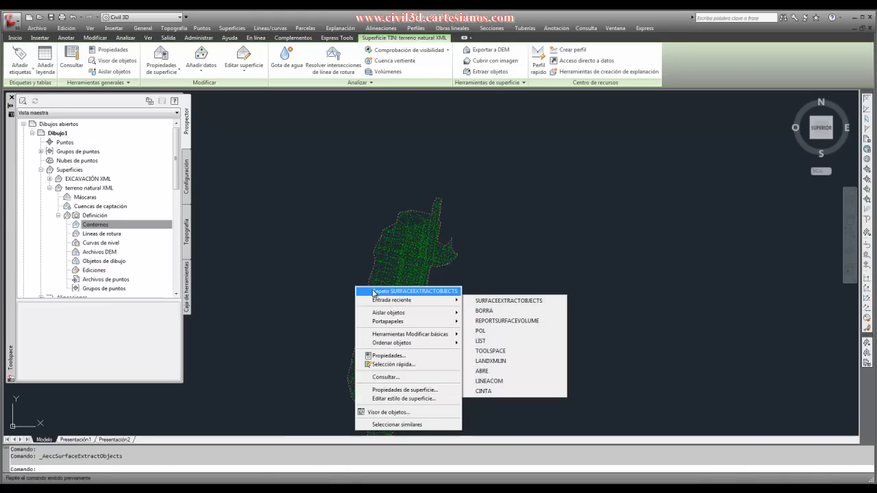
{"action": "right_click", "coordinate": [350, 260]}
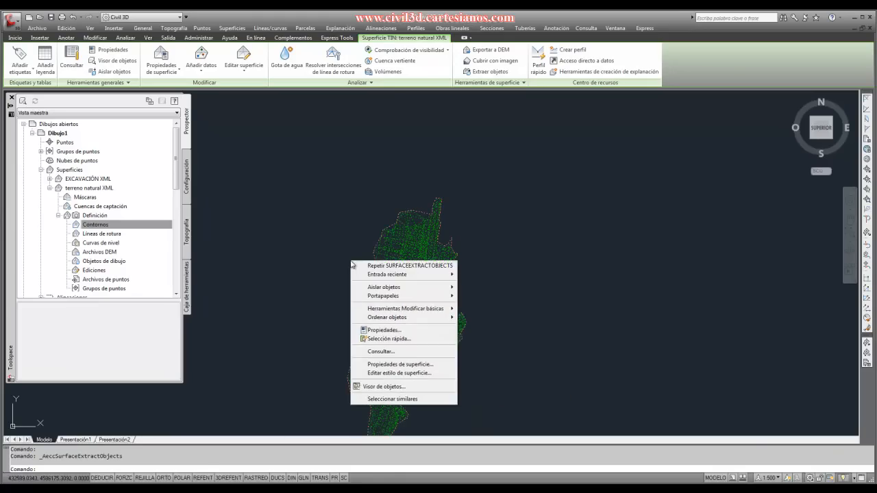
{"action": "left_click", "coordinate": [323, 265]}
{"action": "left_click", "coordinate": [315, 265]}
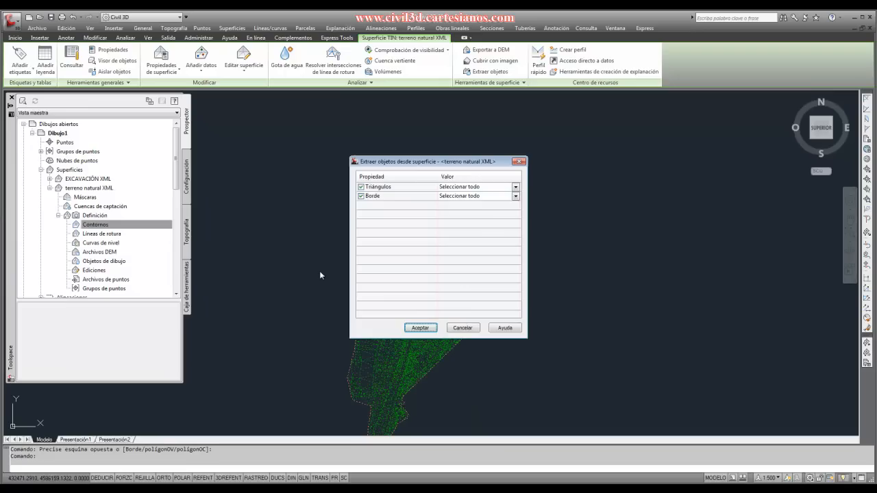
{"action": "left_click", "coordinate": [520, 161]}
{"action": "left_click", "coordinate": [366, 288]}
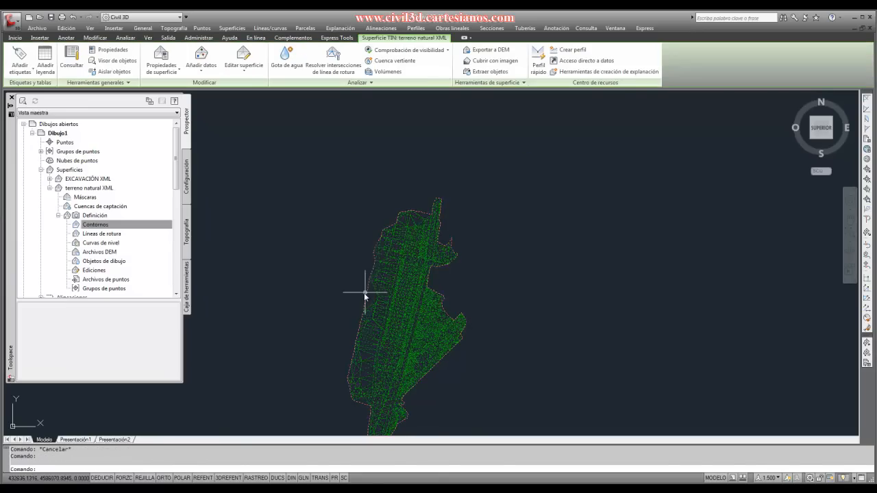
{"action": "key", "text": "Escape"}
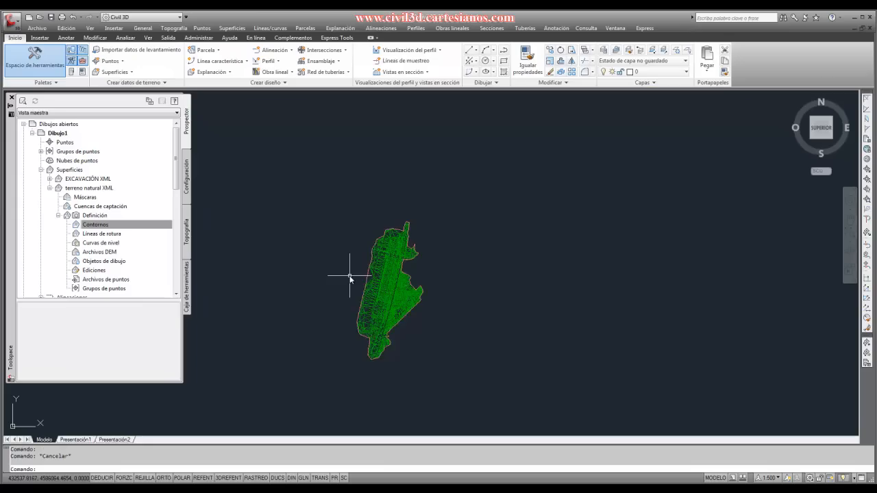
- Extract the whole border of the terreno natural XML surface with Borde set to Seleccionar todo and Triángulos excluded
{"action": "scroll", "coordinate": [368, 276], "scroll_direction": "up", "scroll_amount": 2}
{"action": "left_click", "coordinate": [369, 277]}
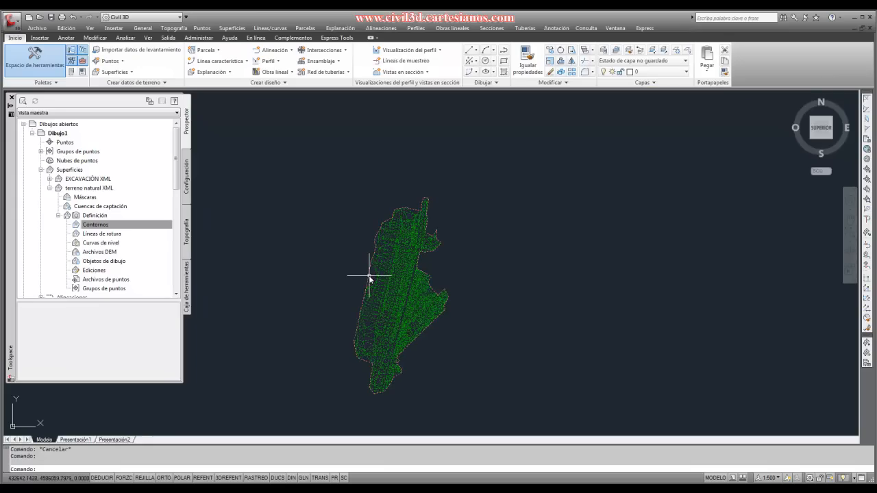
{"action": "left_click", "coordinate": [484, 72]}
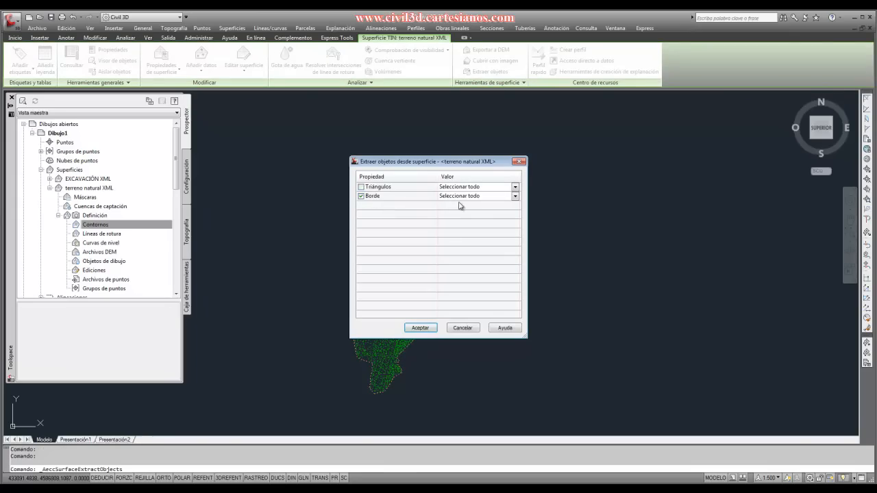
{"action": "left_click", "coordinate": [419, 328]}
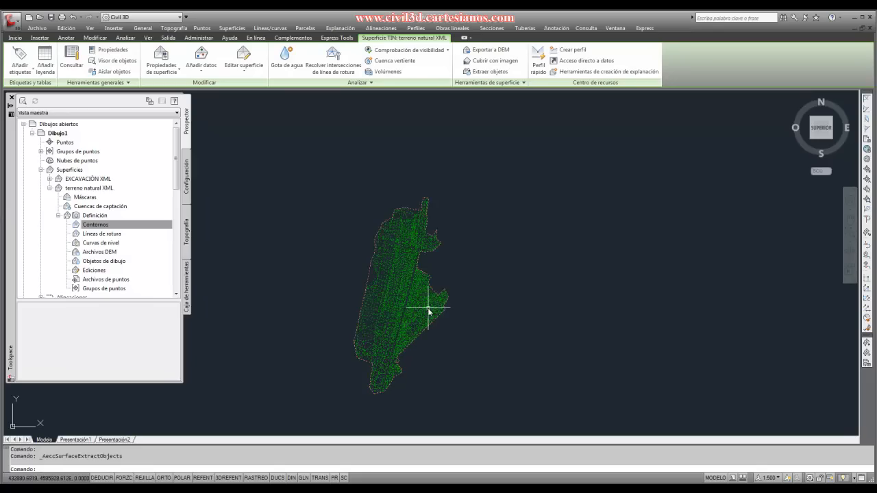
{"action": "right_click", "coordinate": [325, 295]}
{"action": "left_click", "coordinate": [344, 288]}
{"action": "key", "text": "Escape"}
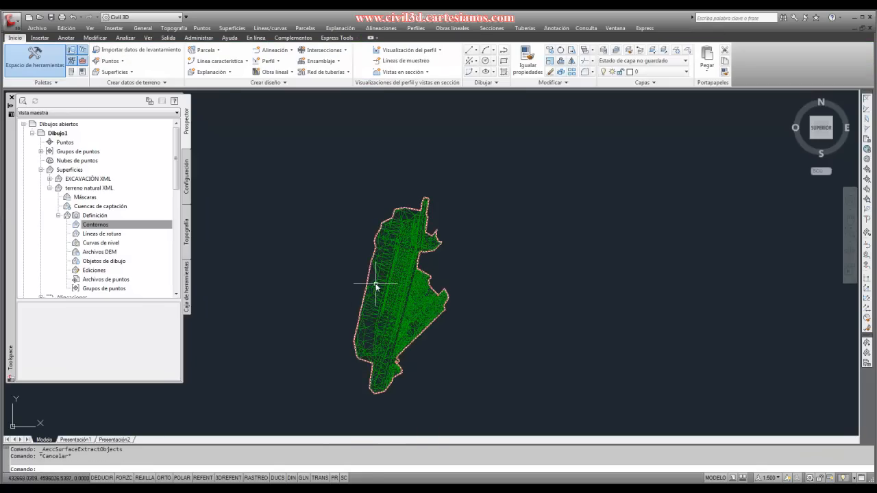
- Inspect the extracted border polyline and the terreno natural XML surface by selecting each one separately in the drawing
{"action": "left_click", "coordinate": [367, 279]}
{"action": "scroll", "coordinate": [365, 294], "scroll_direction": "up", "scroll_amount": 4}
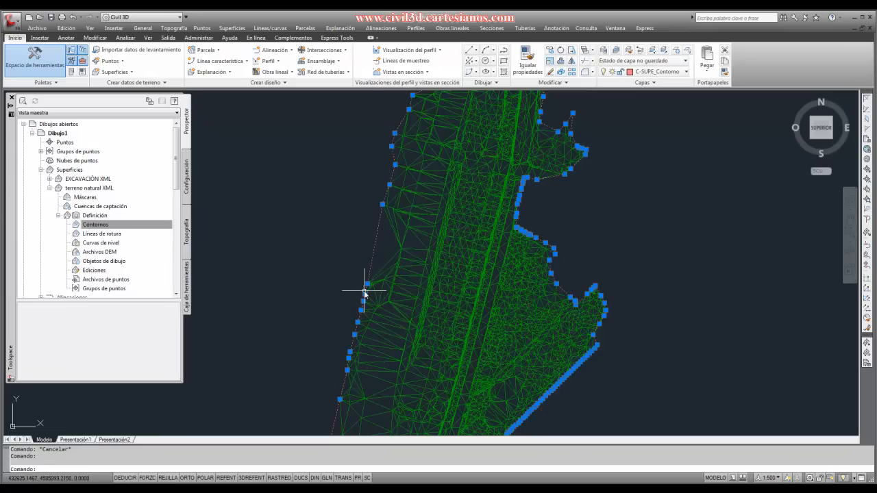
{"action": "key", "text": "Escape"}
{"action": "left_click", "coordinate": [370, 266]}
{"action": "scroll", "coordinate": [359, 277], "scroll_direction": "down", "scroll_amount": 5}
{"action": "key", "text": "Escape"}
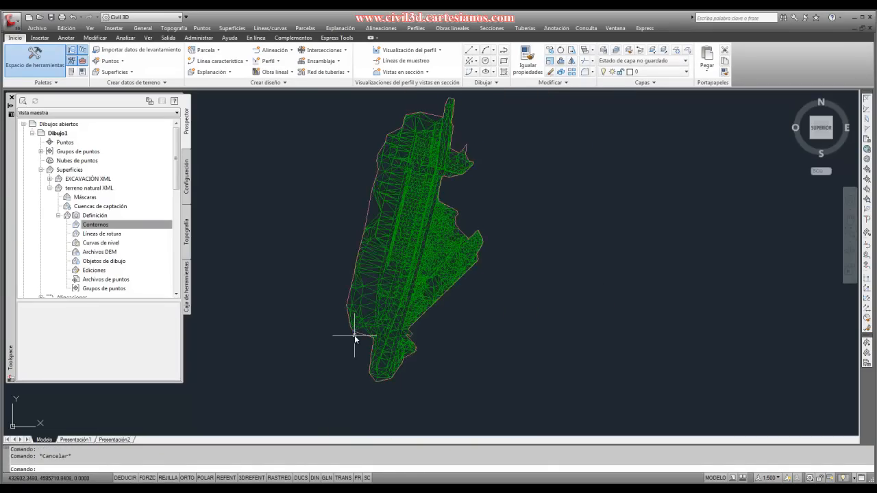
{"action": "scroll", "coordinate": [355, 335], "scroll_direction": "down", "scroll_amount": 2}
{"action": "scroll", "coordinate": [355, 264], "scroll_direction": "up", "scroll_amount": 3}
{"action": "scroll", "coordinate": [354, 263], "scroll_direction": "down", "scroll_amount": 2}
{"action": "scroll", "coordinate": [356, 266], "scroll_direction": "up", "scroll_amount": 2}
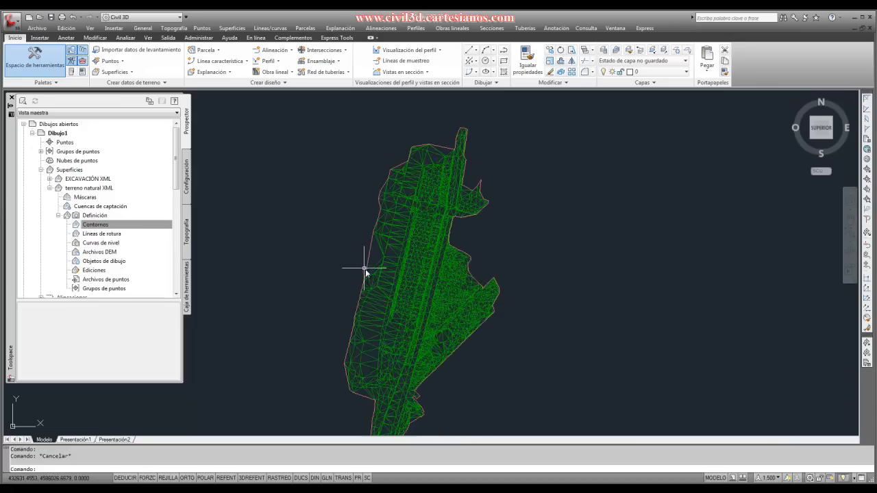
{"action": "mouse_move", "coordinate": [409, 296]}
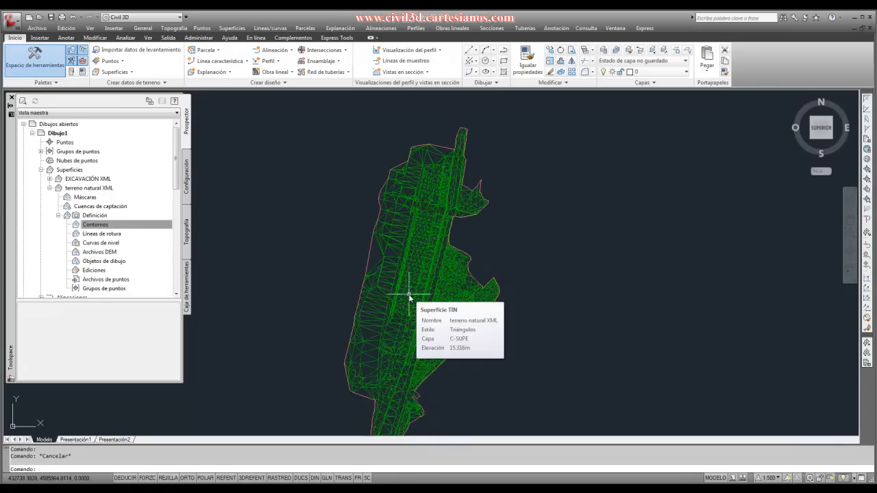
{"action": "left_click", "coordinate": [405, 267]}
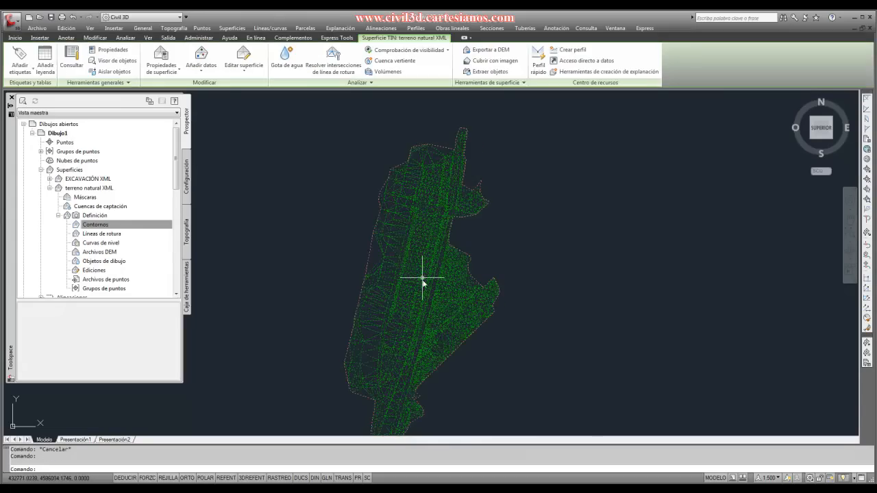
{"action": "key", "text": "Escape"}
{"action": "scroll", "coordinate": [386, 264], "scroll_direction": "up", "scroll_amount": 3}
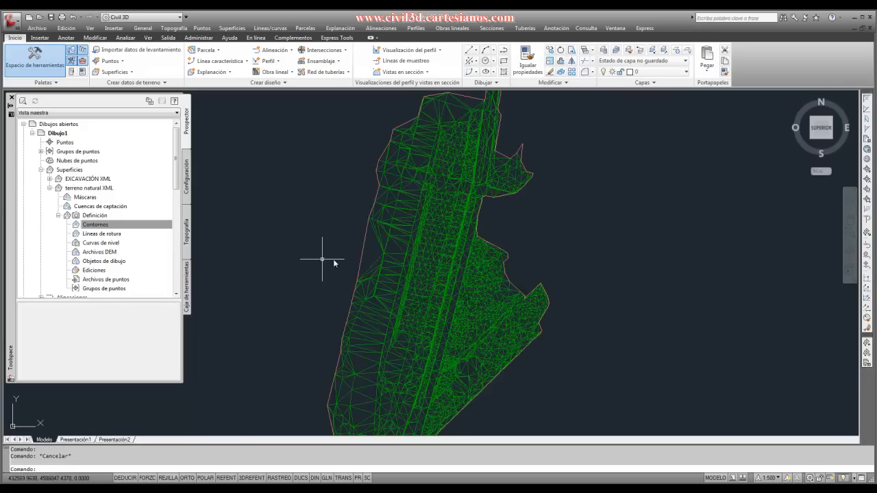
{"action": "left_click", "coordinate": [363, 262]}
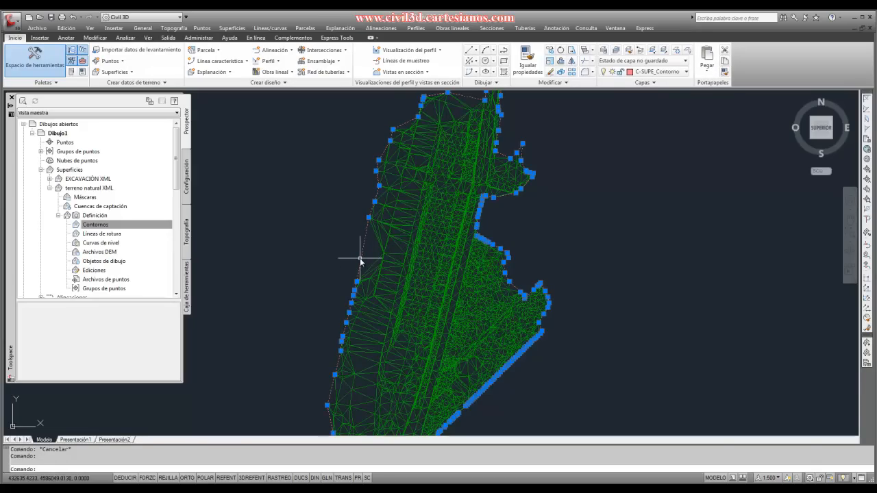
{"action": "scroll", "coordinate": [361, 261], "scroll_direction": "down", "scroll_amount": 2}
{"action": "scroll", "coordinate": [355, 265], "scroll_direction": "down", "scroll_amount": 1}
{"action": "key", "text": "Escape"}
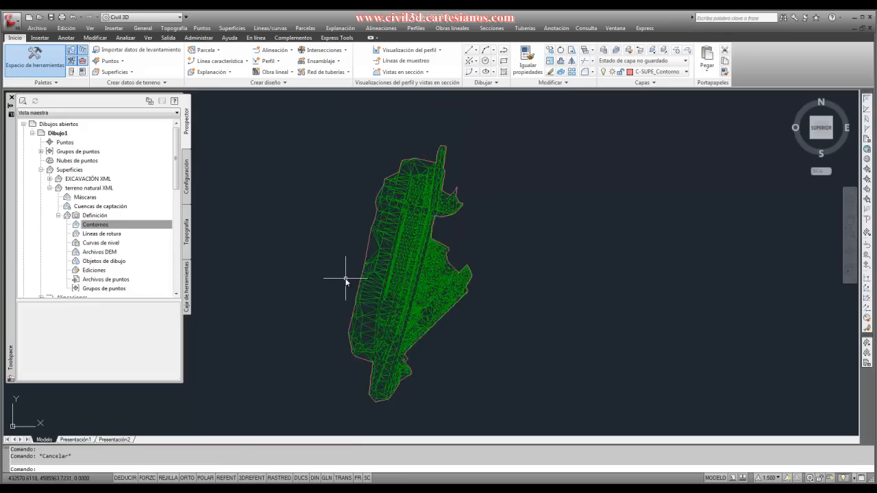
{"action": "scroll", "coordinate": [345, 280], "scroll_direction": "down", "scroll_amount": 1}
- Add a non-destructive Ocultar boundary to the terreno natural XML surface, using its extracted border polyline
{"action": "left_click", "coordinate": [96, 225]}
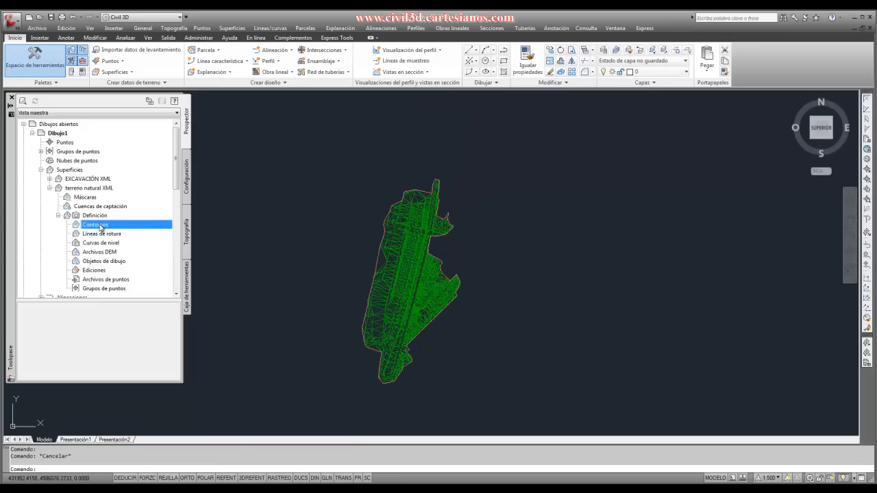
{"action": "right_click", "coordinate": [100, 227]}
{"action": "left_click", "coordinate": [128, 229]}
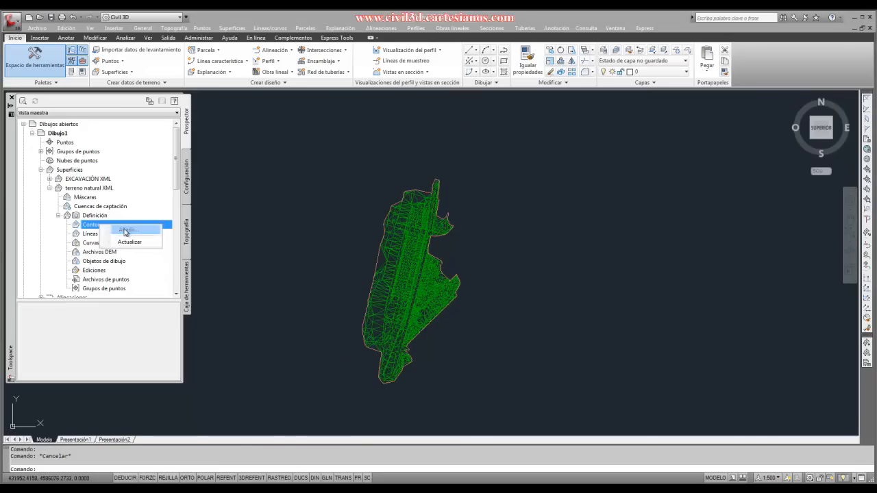
{"action": "left_click", "coordinate": [404, 245]}
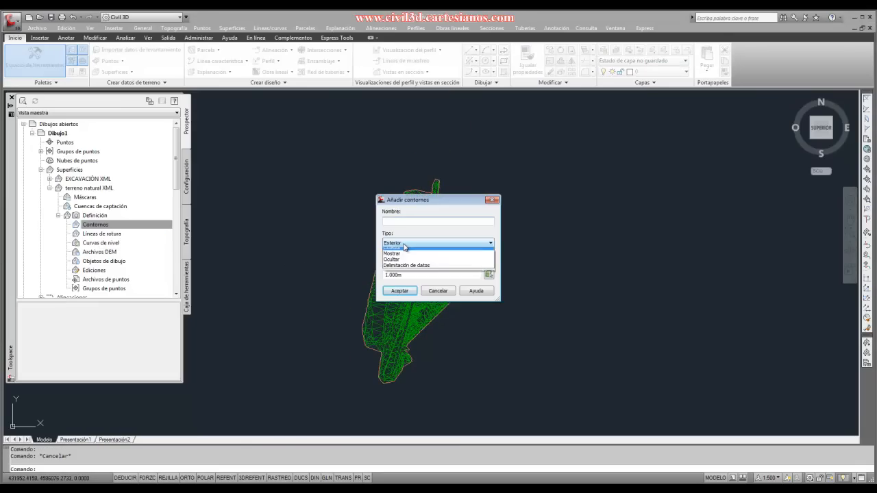
{"action": "left_click", "coordinate": [404, 264]}
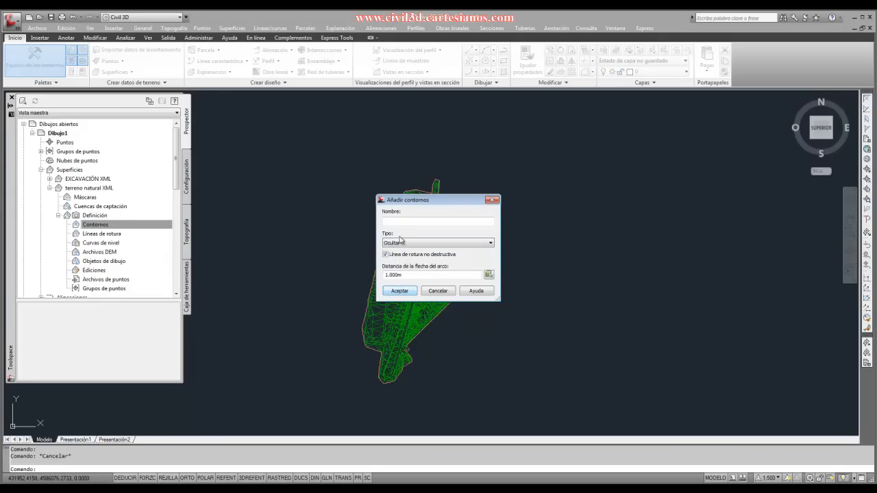
{"action": "left_click", "coordinate": [400, 291]}
{"action": "scroll", "coordinate": [377, 271], "scroll_direction": "up", "scroll_amount": 5}
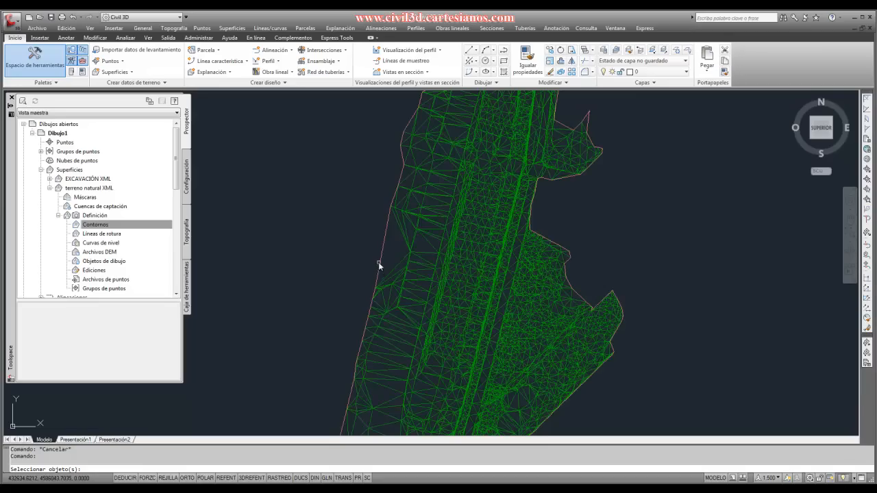
{"action": "left_click", "coordinate": [378, 271]}
{"action": "key", "text": "Return"}
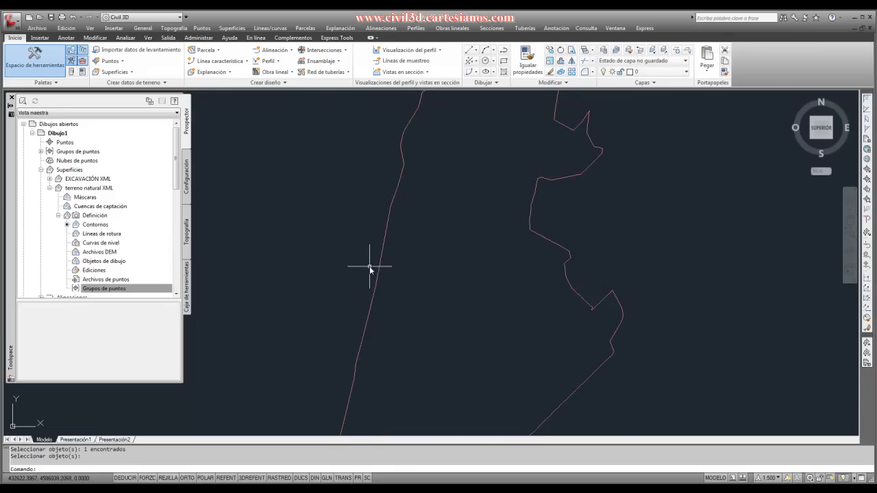
{"action": "scroll", "coordinate": [391, 267], "scroll_direction": "down", "scroll_amount": 4}
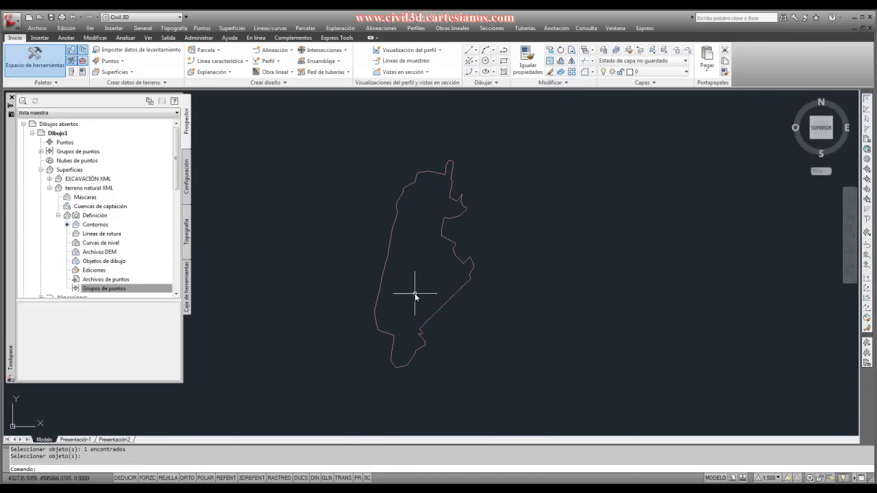
- Draw a closed six-vertex polyline inside the southern part of the border outline
{"action": "scroll", "coordinate": [401, 312], "scroll_direction": "up", "scroll_amount": 2}
{"action": "type", "text": "pl"}
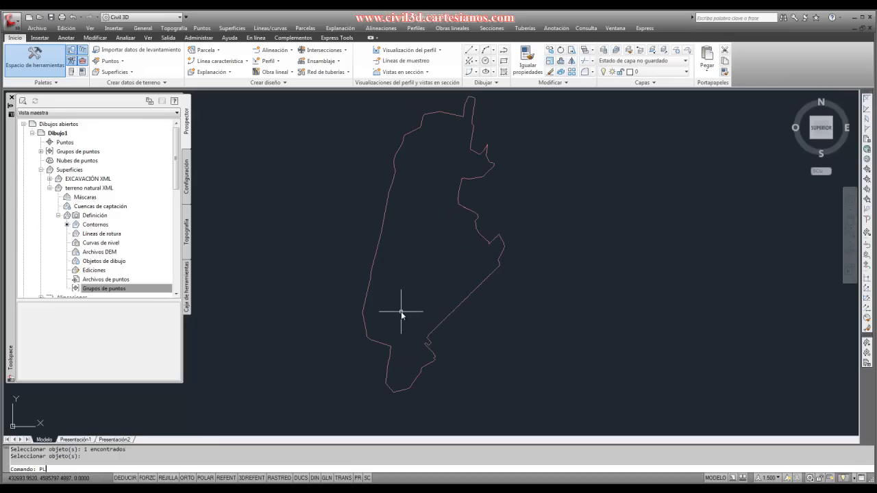
{"action": "scroll", "coordinate": [402, 309], "scroll_direction": "up", "scroll_amount": 1}
{"action": "key", "text": "Return"}
{"action": "left_click", "coordinate": [407, 350]}
{"action": "left_click", "coordinate": [362, 337]}
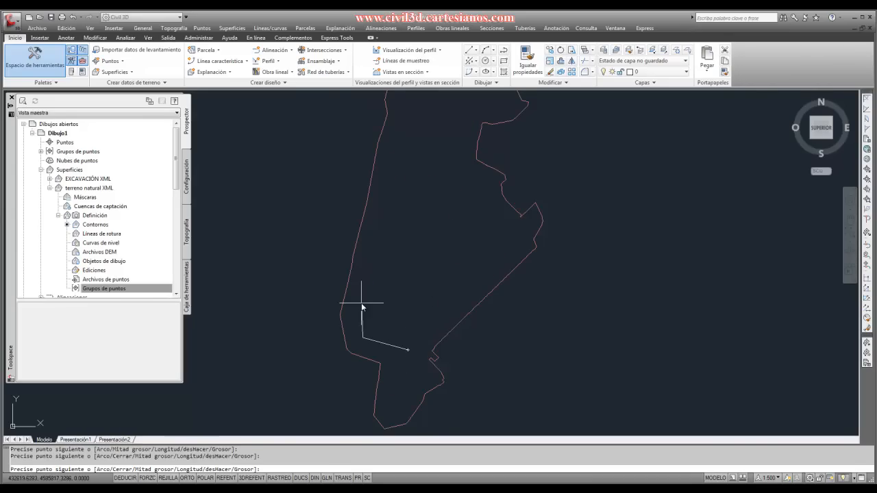
{"action": "left_click", "coordinate": [361, 304]}
{"action": "left_click", "coordinate": [412, 272]}
{"action": "left_click", "coordinate": [446, 300]}
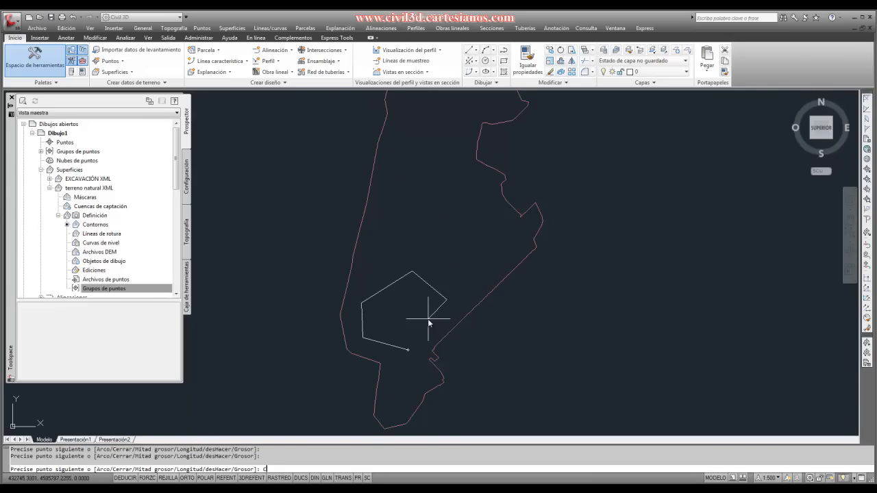
{"action": "type", "text": "C"}
{"action": "key", "text": "Return"}
- Draw a second closed six-vertex polyline inside the northern part of the border outline
{"action": "scroll", "coordinate": [427, 319], "scroll_direction": "down", "scroll_amount": 3}
{"action": "scroll", "coordinate": [421, 247], "scroll_direction": "up", "scroll_amount": 2}
{"action": "right_click", "coordinate": [418, 230]}
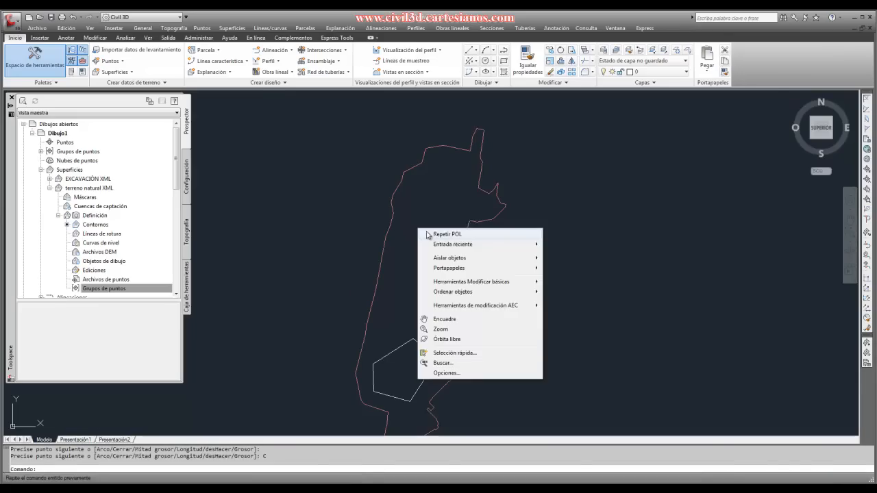
{"action": "left_click", "coordinate": [428, 235]}
{"action": "left_click", "coordinate": [436, 258]}
{"action": "left_click", "coordinate": [390, 256]}
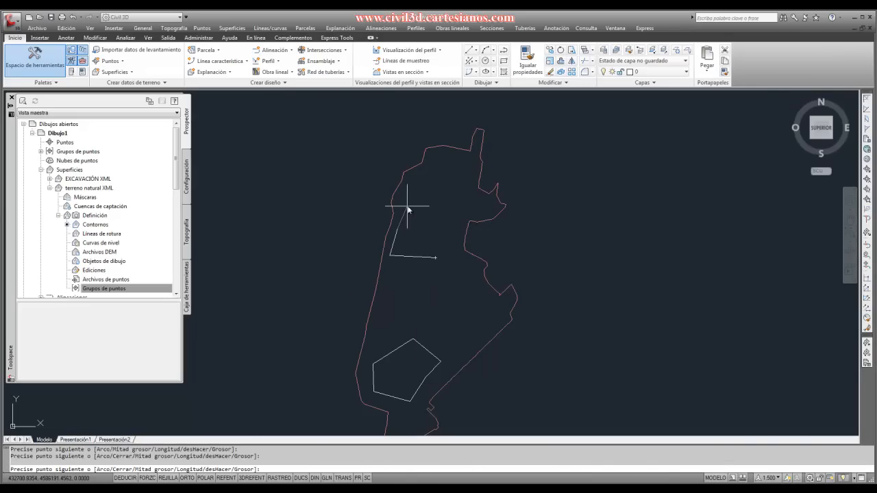
{"action": "left_click", "coordinate": [409, 192]}
{"action": "left_click", "coordinate": [435, 179]}
{"action": "left_click", "coordinate": [467, 217]}
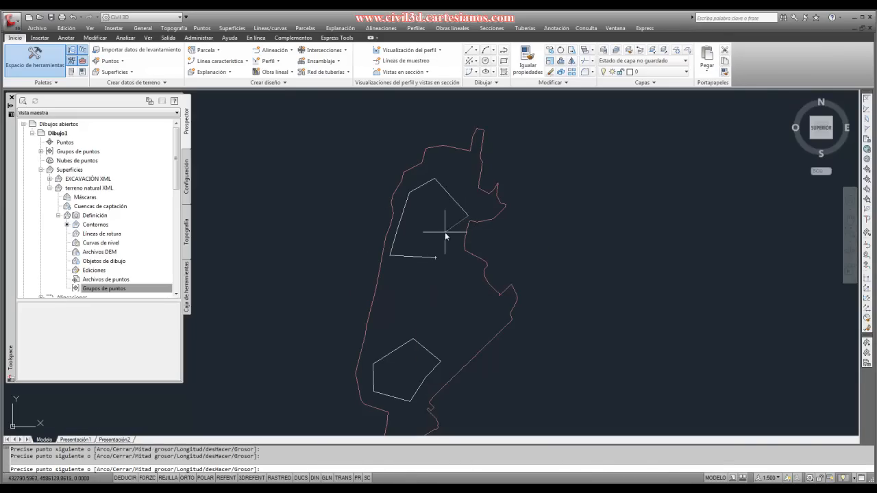
{"action": "left_click", "coordinate": [446, 233]}
{"action": "type", "text": "C"}
{"action": "key", "text": "Return"}
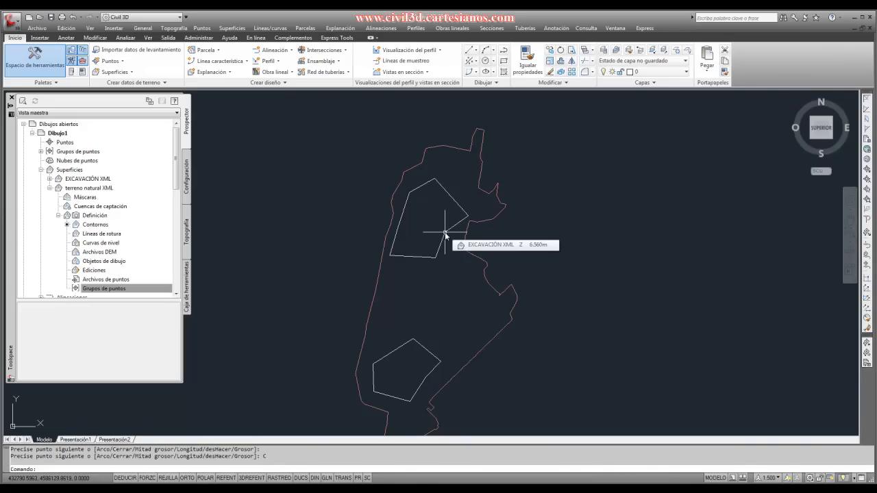
- Add a non-destructive Mostrar boundary to the terreno natural XML surface from the two closed polylines inside the border
{"action": "scroll", "coordinate": [446, 235], "scroll_direction": "down", "scroll_amount": 4}
{"action": "scroll", "coordinate": [418, 239], "scroll_direction": "up", "scroll_amount": 2}
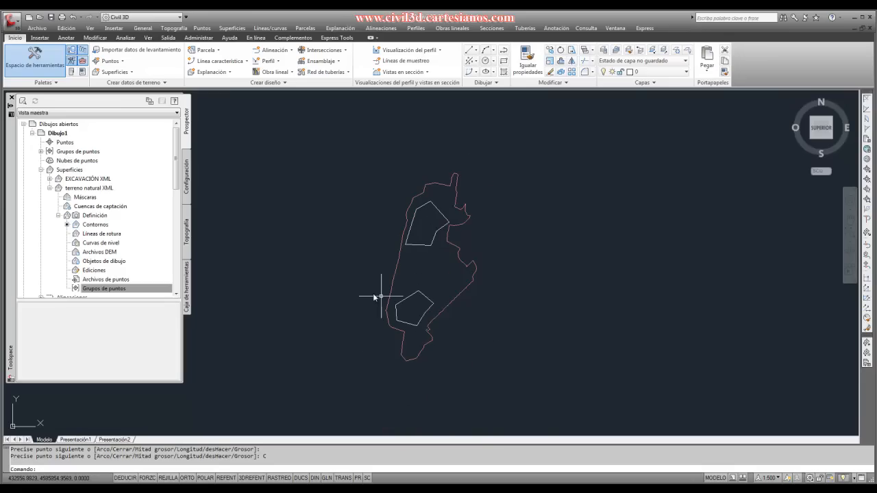
{"action": "left_click", "coordinate": [97, 225]}
{"action": "right_click", "coordinate": [97, 226]}
{"action": "left_click", "coordinate": [124, 233]}
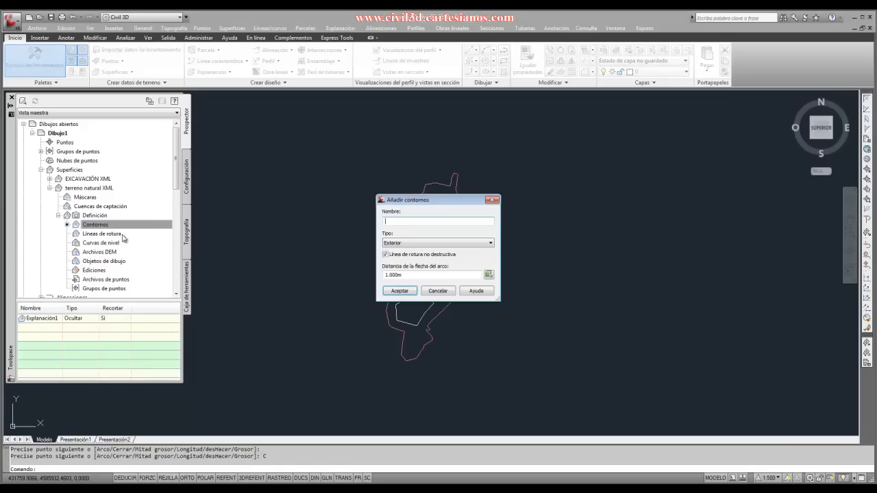
{"action": "left_click", "coordinate": [403, 244]}
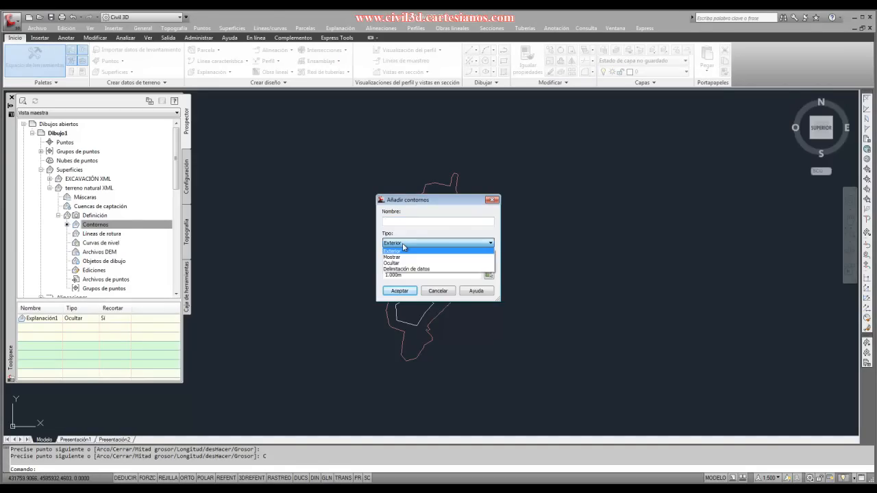
{"action": "left_click", "coordinate": [403, 257]}
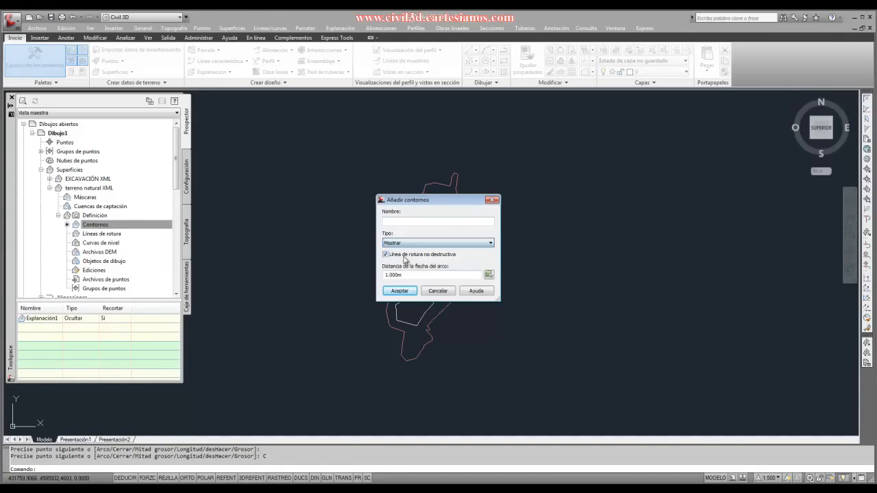
{"action": "left_click", "coordinate": [404, 294]}
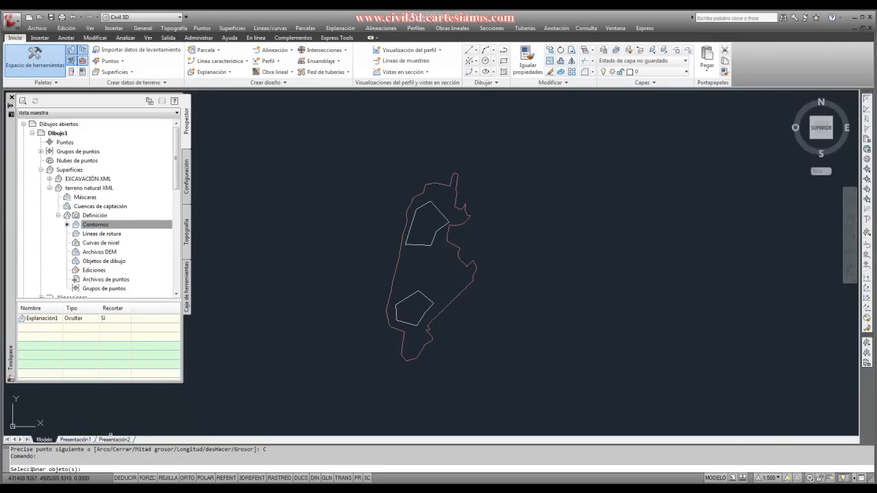
{"action": "left_click", "coordinate": [417, 243]}
{"action": "left_click", "coordinate": [414, 294]}
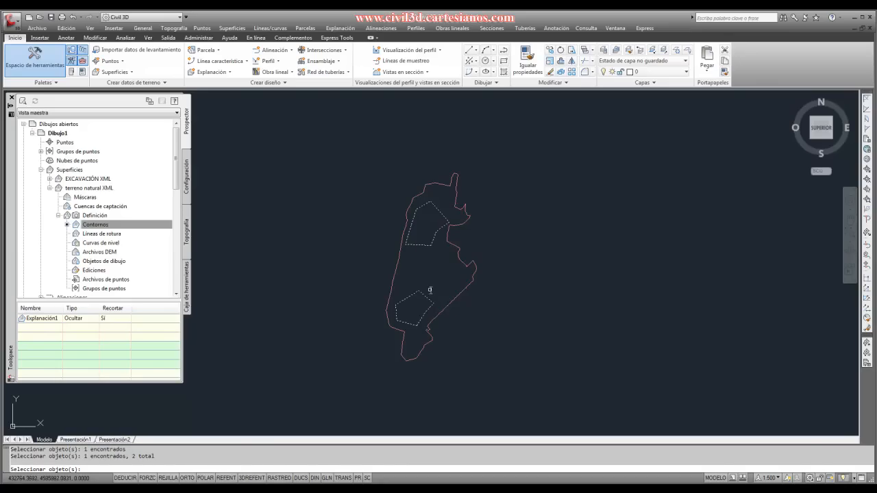
{"action": "key", "text": "Return"}
{"action": "scroll", "coordinate": [432, 248], "scroll_direction": "up", "scroll_amount": 2}
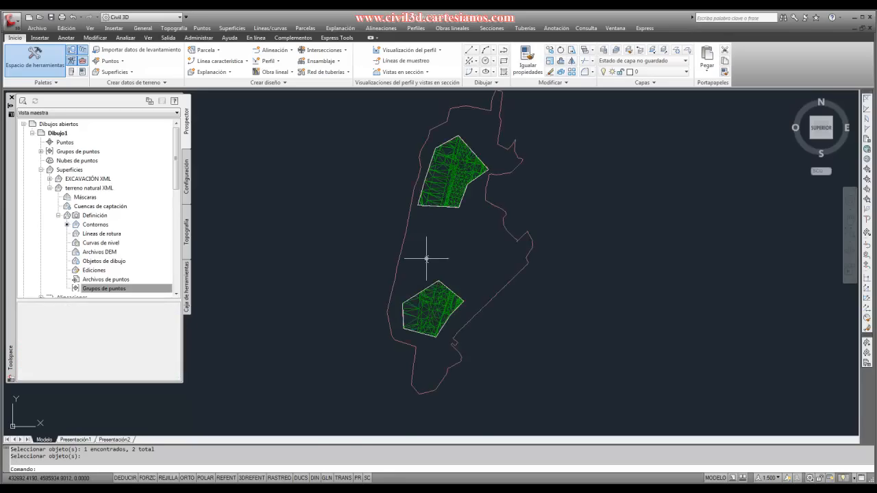
- Reshape the southern Mostrar polyline by stretching its top vertex northwest and its east vertex north, and deselect it
{"action": "scroll", "coordinate": [429, 274], "scroll_direction": "down", "scroll_amount": 2}
{"action": "scroll", "coordinate": [428, 294], "scroll_direction": "up", "scroll_amount": 4}
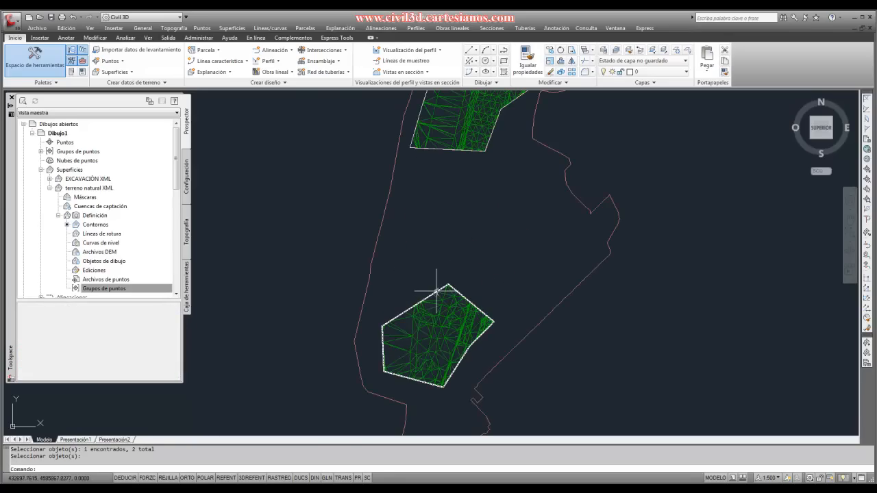
{"action": "left_click", "coordinate": [444, 288]}
{"action": "left_click", "coordinate": [449, 284]}
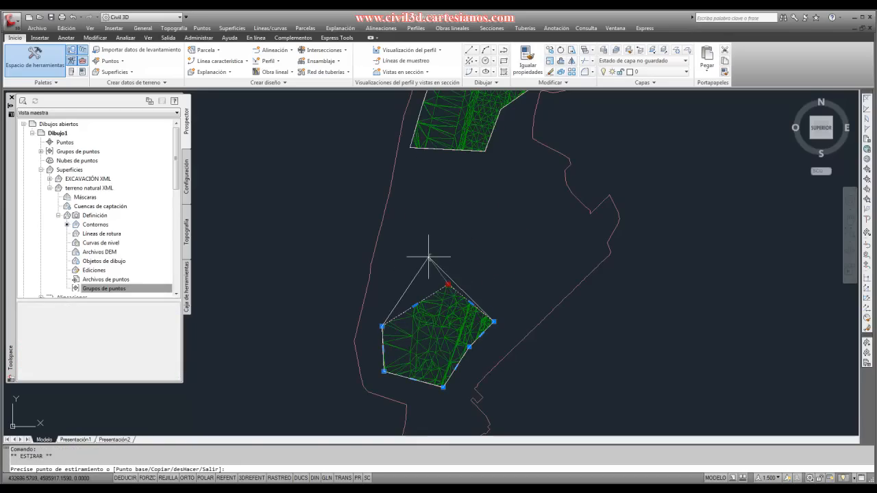
{"action": "left_click", "coordinate": [428, 255]}
{"action": "left_click", "coordinate": [486, 321]}
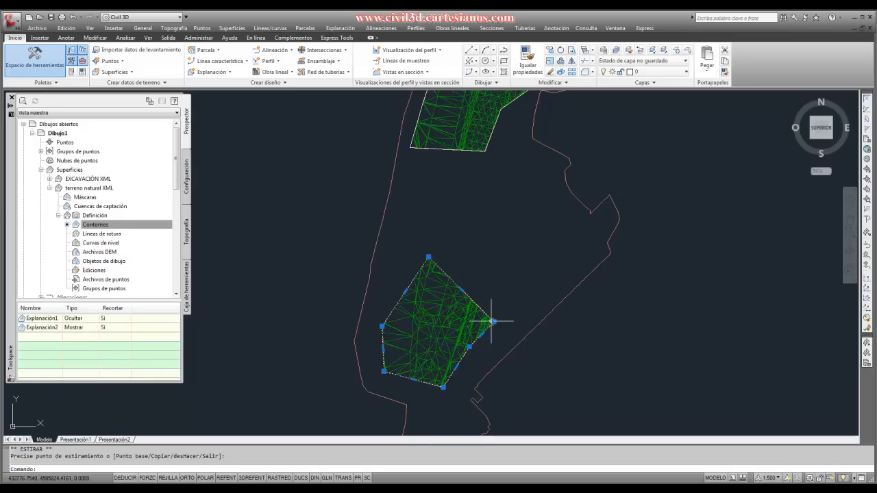
{"action": "left_click", "coordinate": [505, 284]}
{"action": "left_click", "coordinate": [467, 272]}
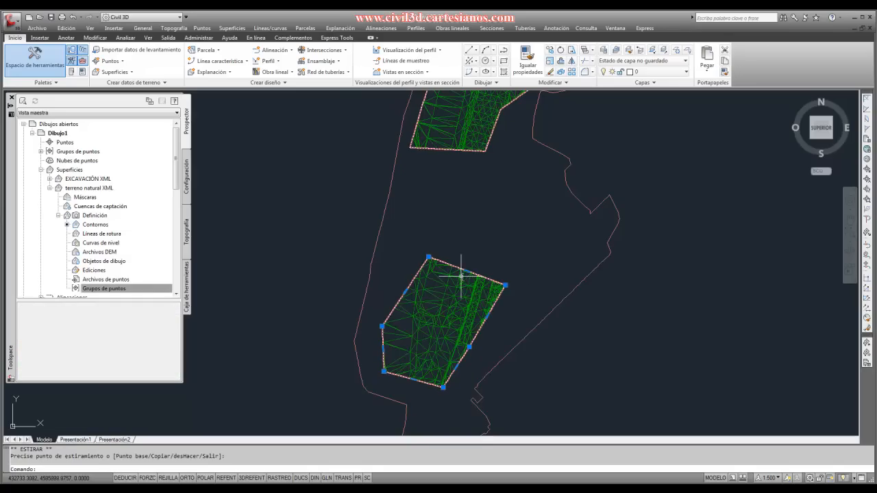
{"action": "left_click", "coordinate": [476, 258]}
{"action": "scroll", "coordinate": [415, 343], "scroll_direction": "down", "scroll_amount": 5}
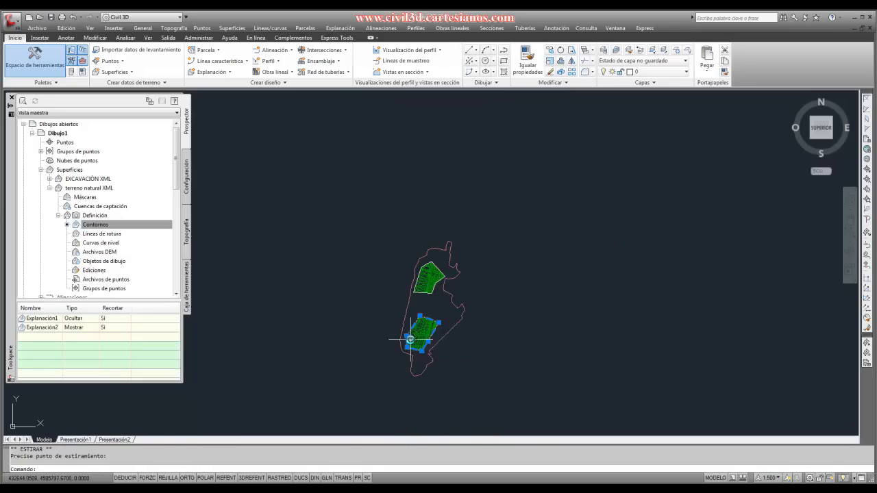
{"action": "scroll", "coordinate": [421, 313], "scroll_direction": "up", "scroll_amount": 3}
{"action": "key", "text": "Escape"}
- Stretch the southeast vertex of the northern Mostrar polyline southward and deselect the polyline
{"action": "left_click", "coordinate": [429, 237]}
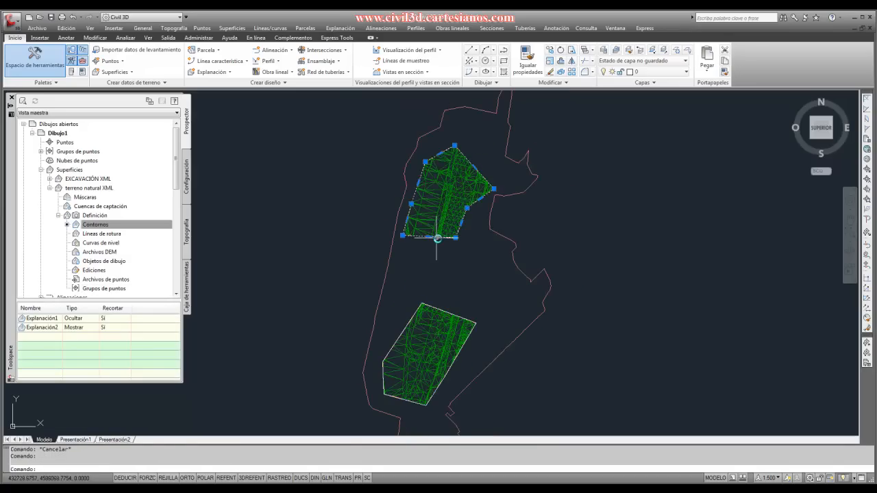
{"action": "left_click", "coordinate": [455, 237]}
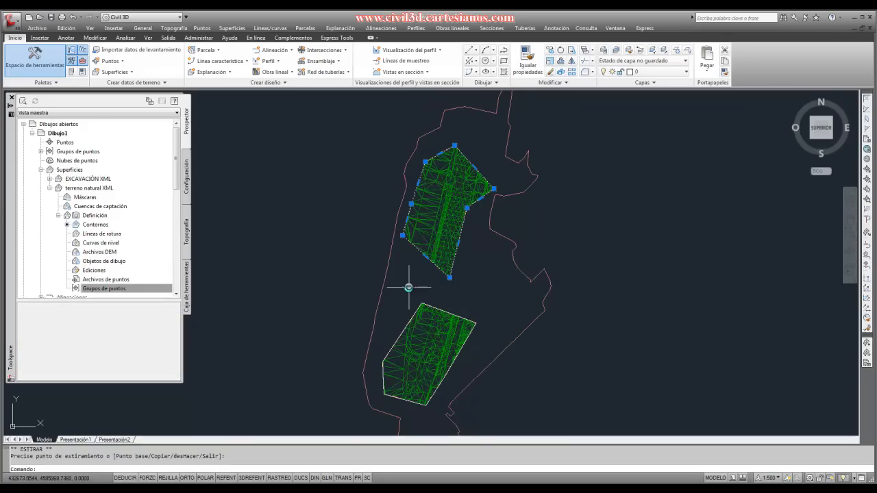
{"action": "scroll", "coordinate": [376, 280], "scroll_direction": "down", "scroll_amount": 4}
{"action": "scroll", "coordinate": [411, 313], "scroll_direction": "up", "scroll_amount": 2}
{"action": "key", "text": "Escape"}
- Select the southern polyline and undo the vertex stretches and the Mostrar and Ocultar boundaries of the terreno natural XML surface
{"action": "mouse_move", "coordinate": [411, 313]}
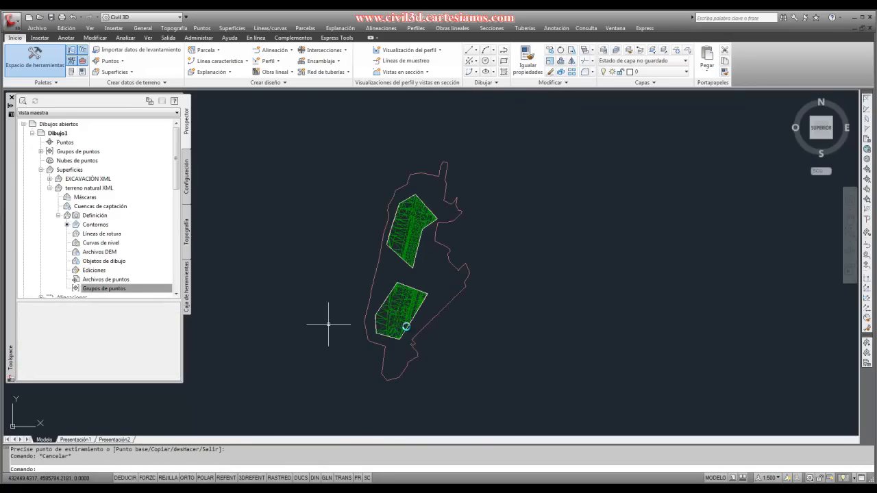
{"action": "scroll", "coordinate": [379, 289], "scroll_direction": "up", "scroll_amount": 3}
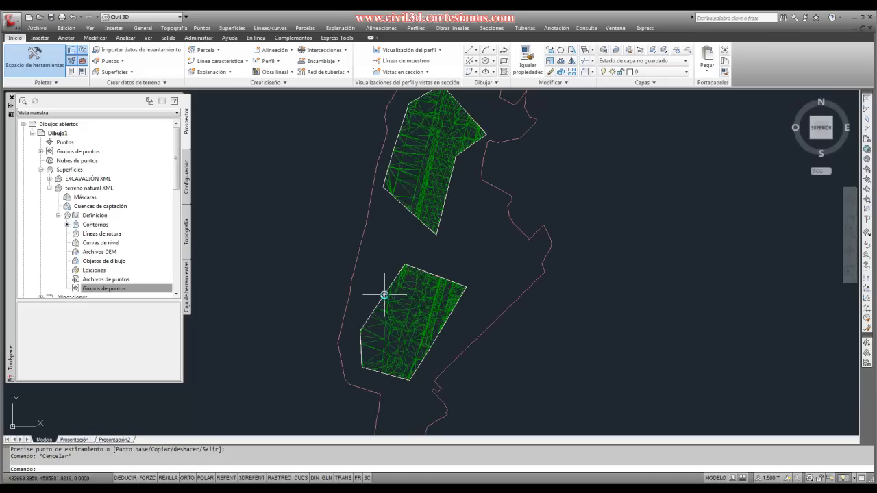
{"action": "mouse_move", "coordinate": [381, 296]}
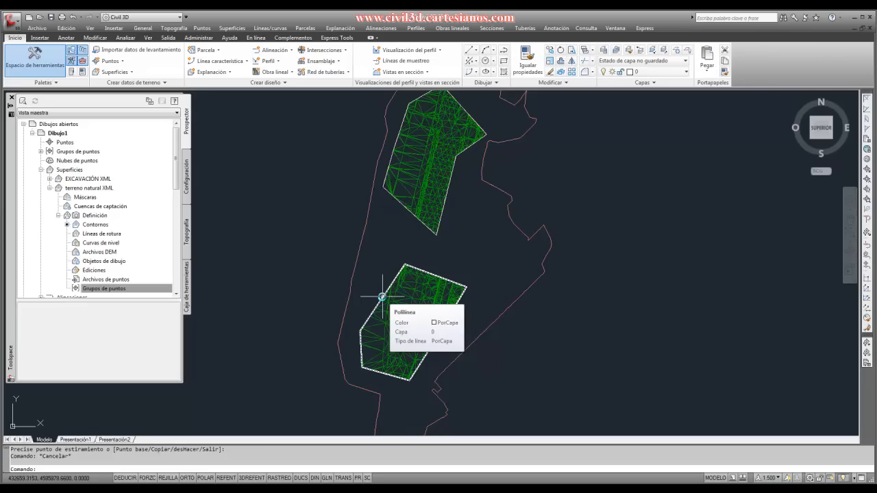
{"action": "left_click", "coordinate": [382, 296]}
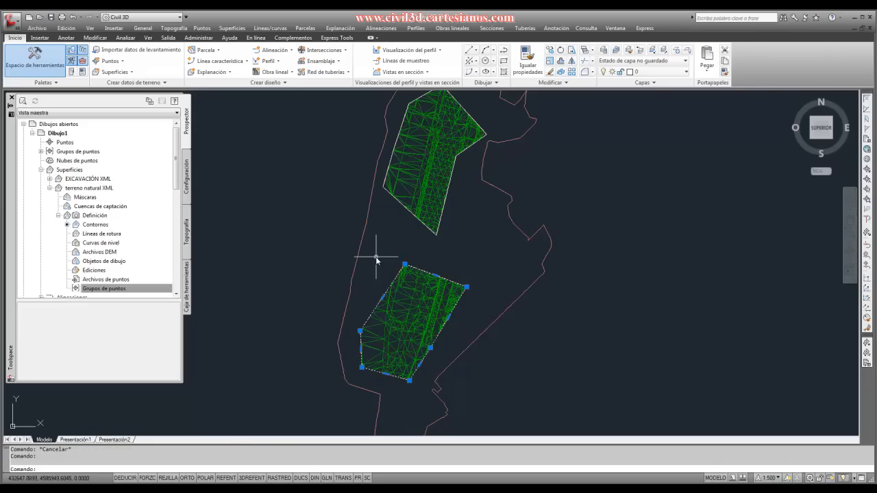
{"action": "key", "text": "ctrl+z"}
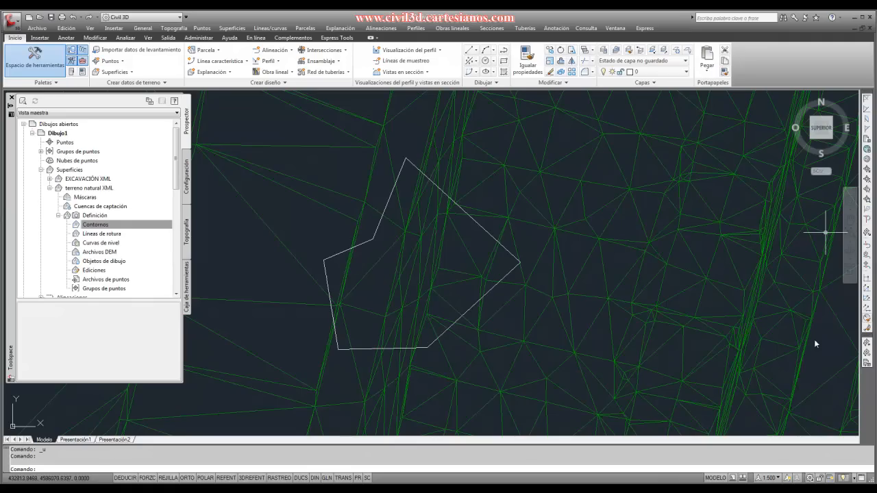
- Add a non-destructive Exterior boundary to the terreno natural XML surface from the closed polyline, undo it and redo it
{"action": "right_click", "coordinate": [96, 224]}
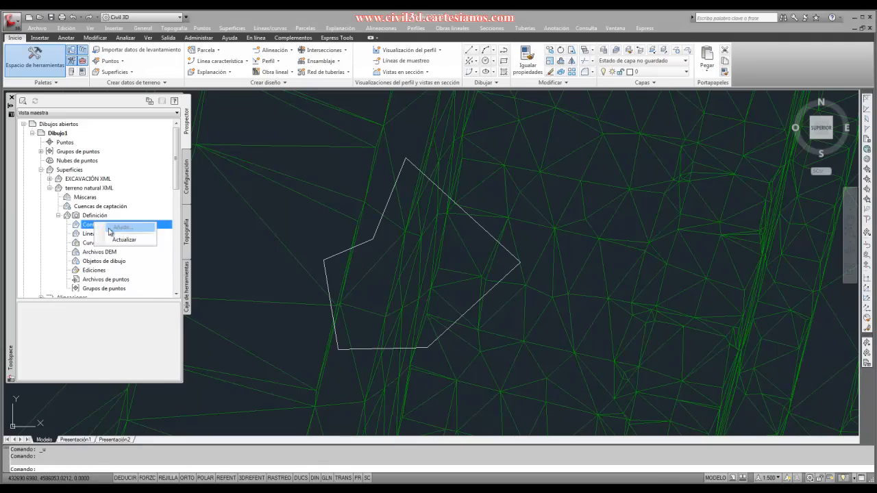
{"action": "left_click", "coordinate": [113, 228]}
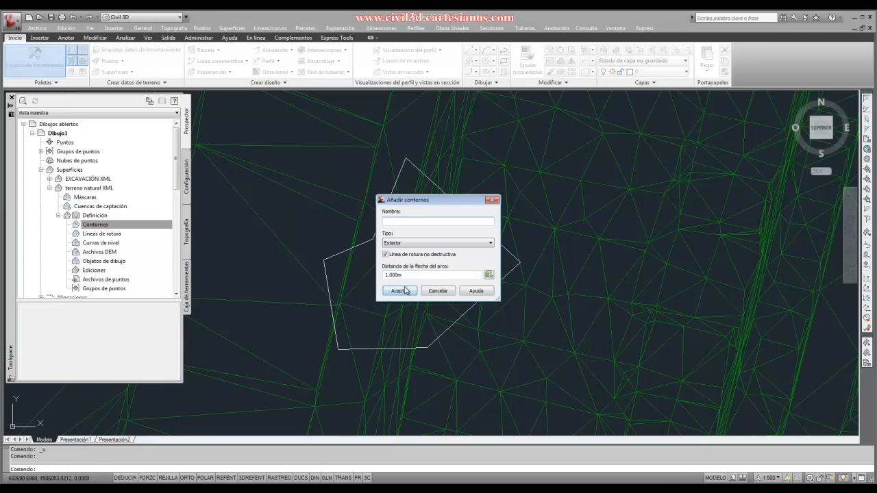
{"action": "left_click", "coordinate": [401, 290]}
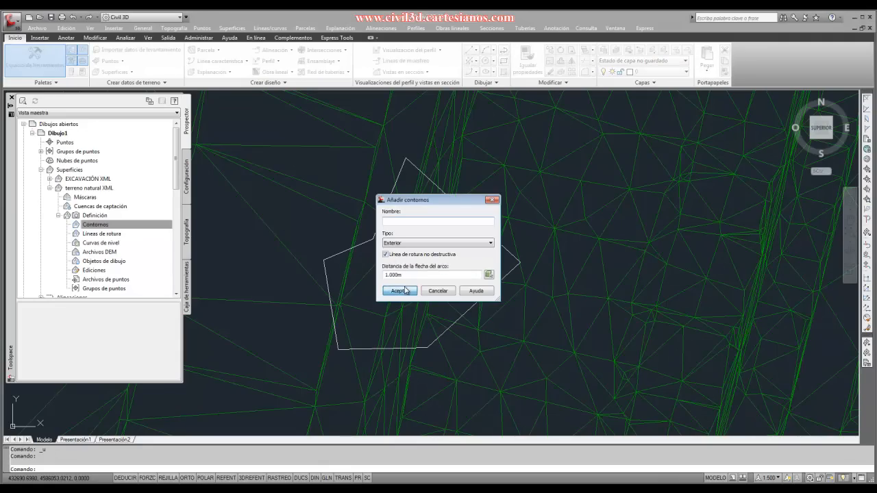
{"action": "left_click", "coordinate": [334, 259]}
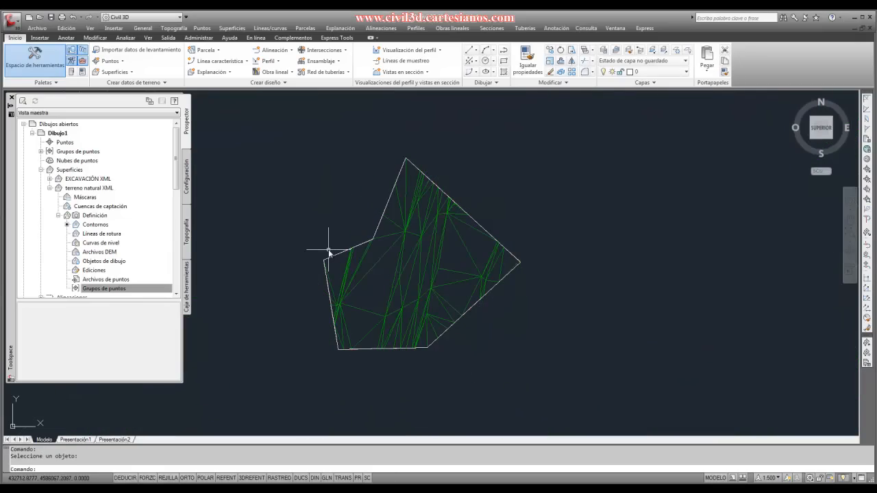
{"action": "key", "text": "ctrl+z"}
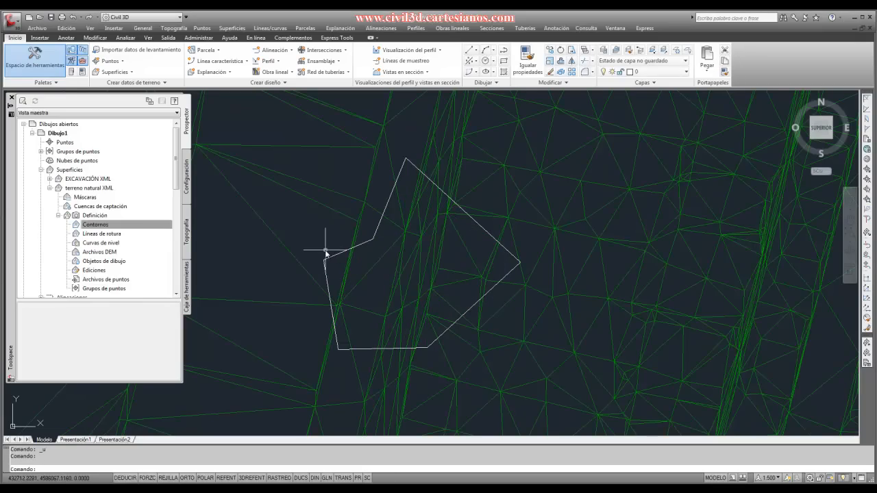
{"action": "key", "text": "ctrl+y"}
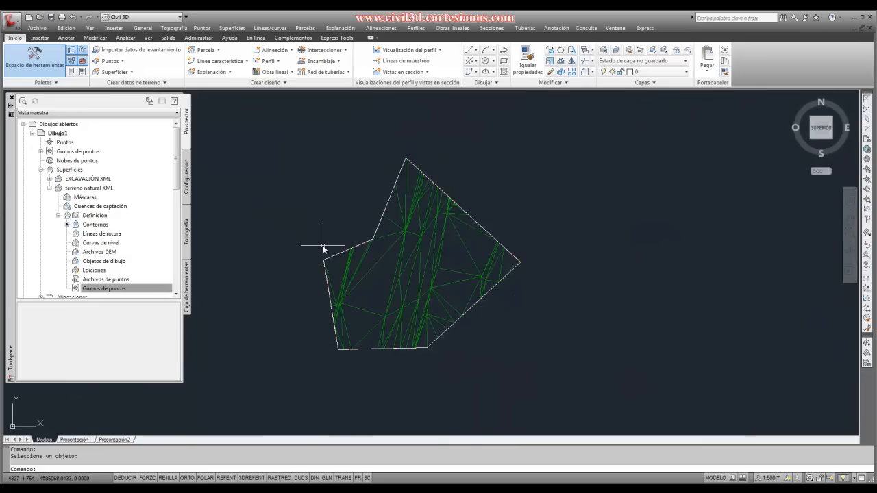